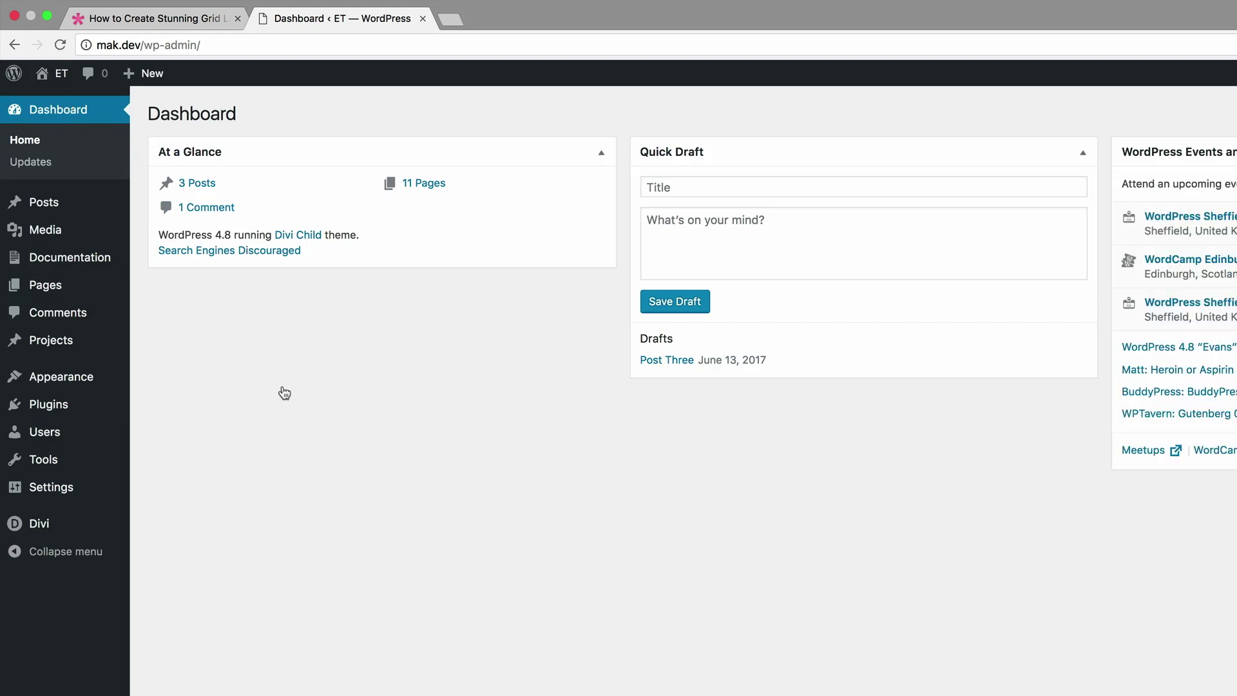
Step: Create a new page titled part5 and open it in the Divi Visual Builder
left_click(58, 292)
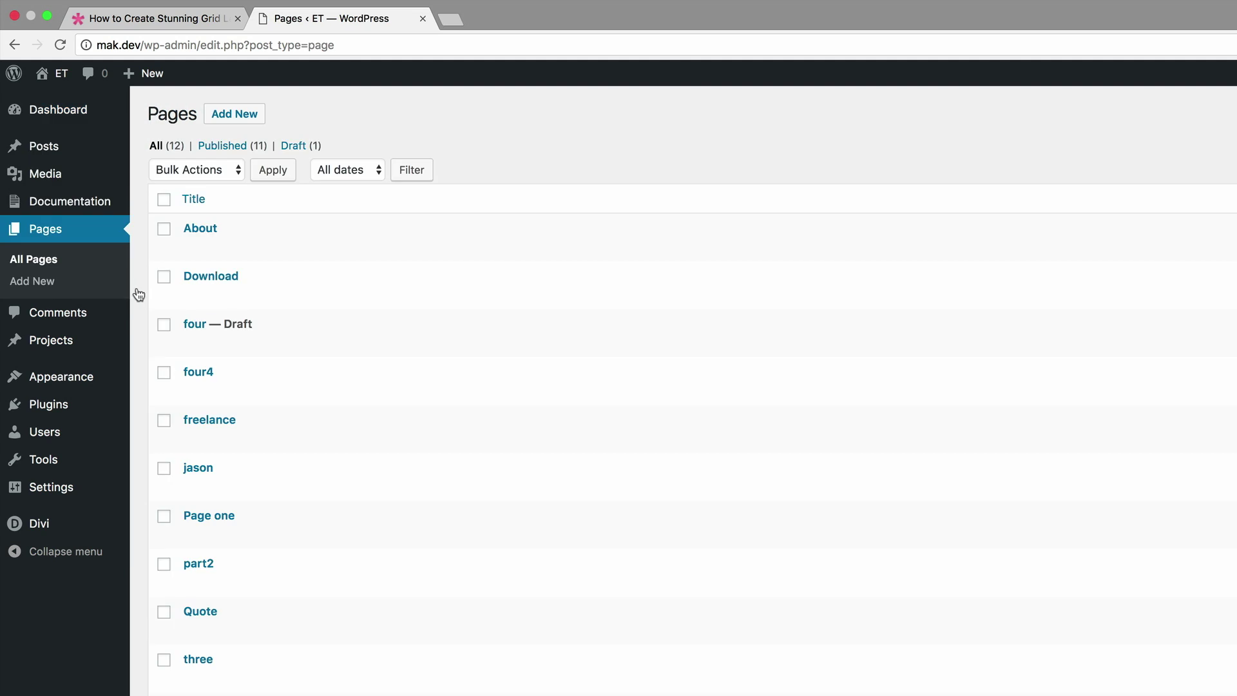
left_click(243, 113)
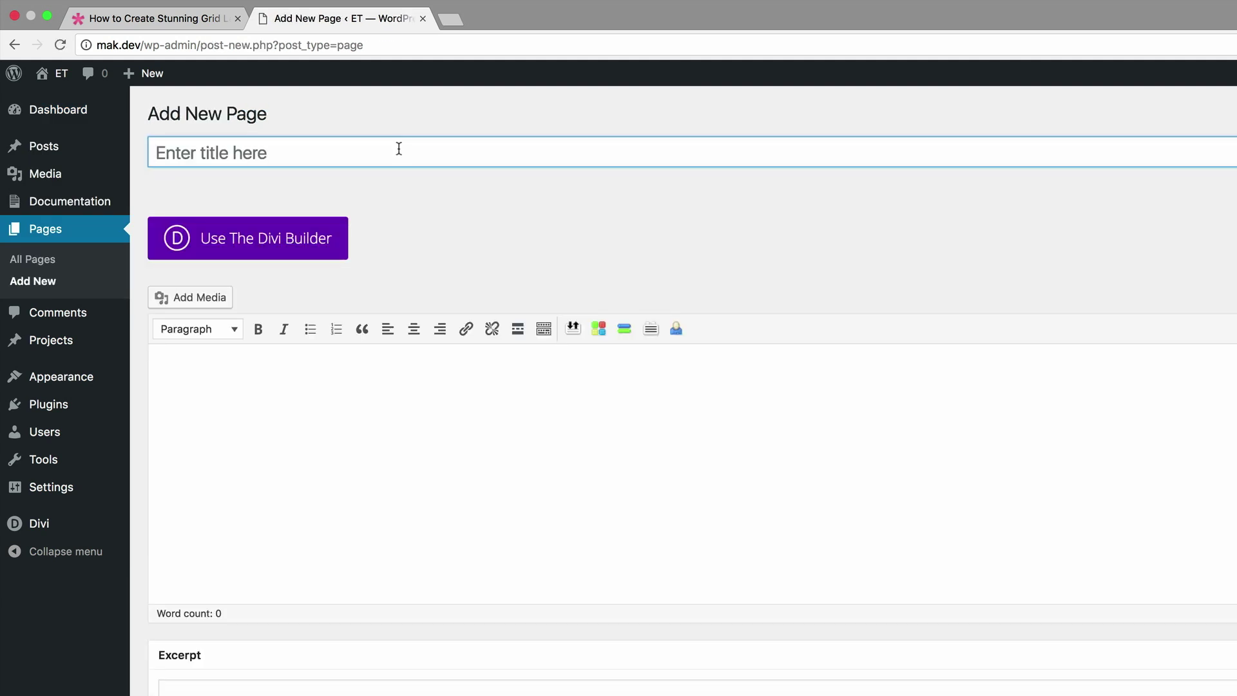
type("part5")
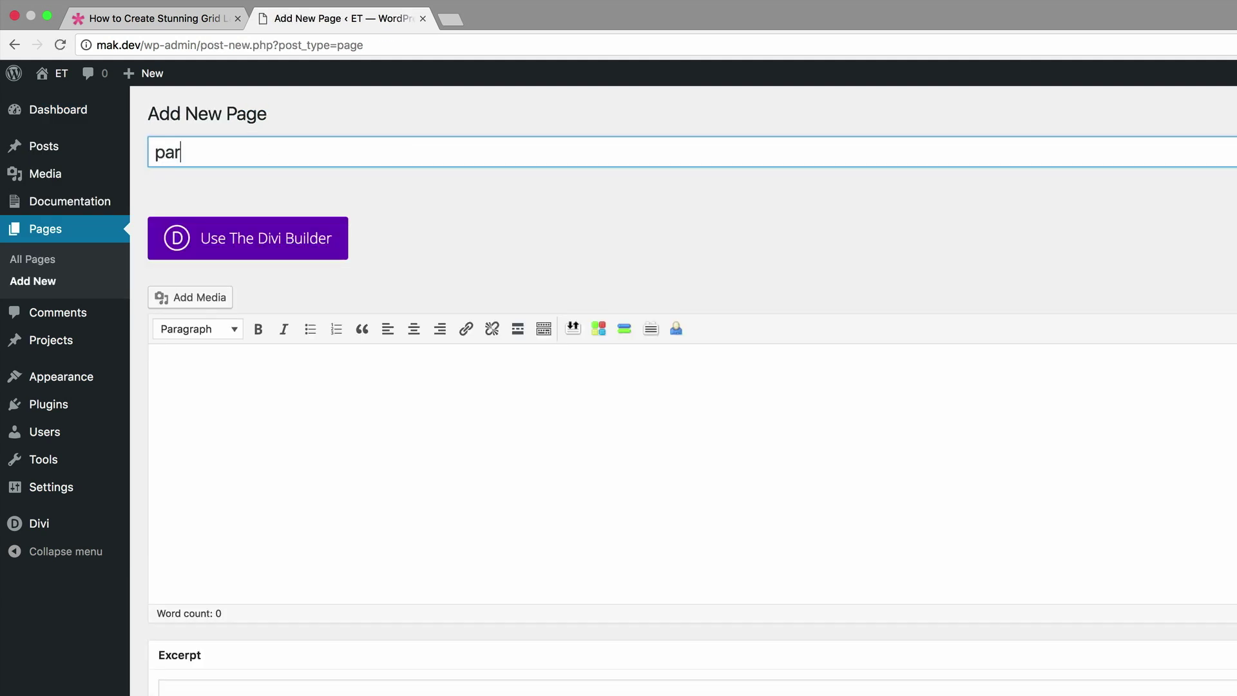
left_click(268, 245)
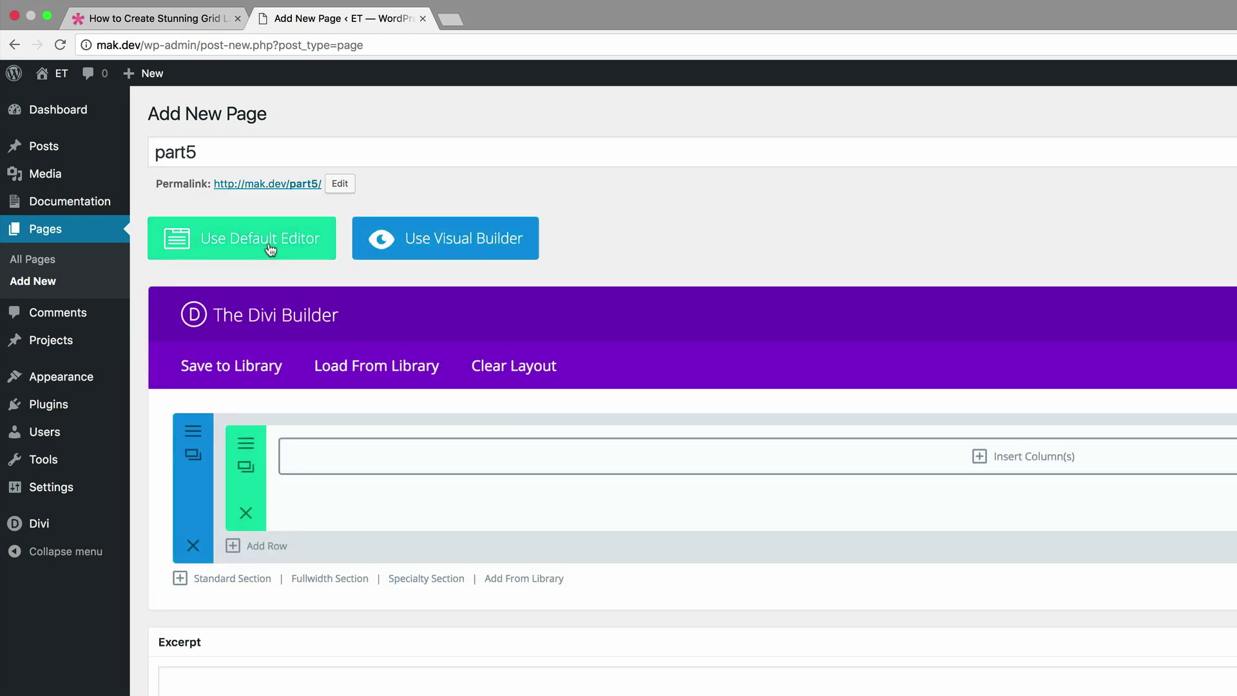
left_click(498, 238)
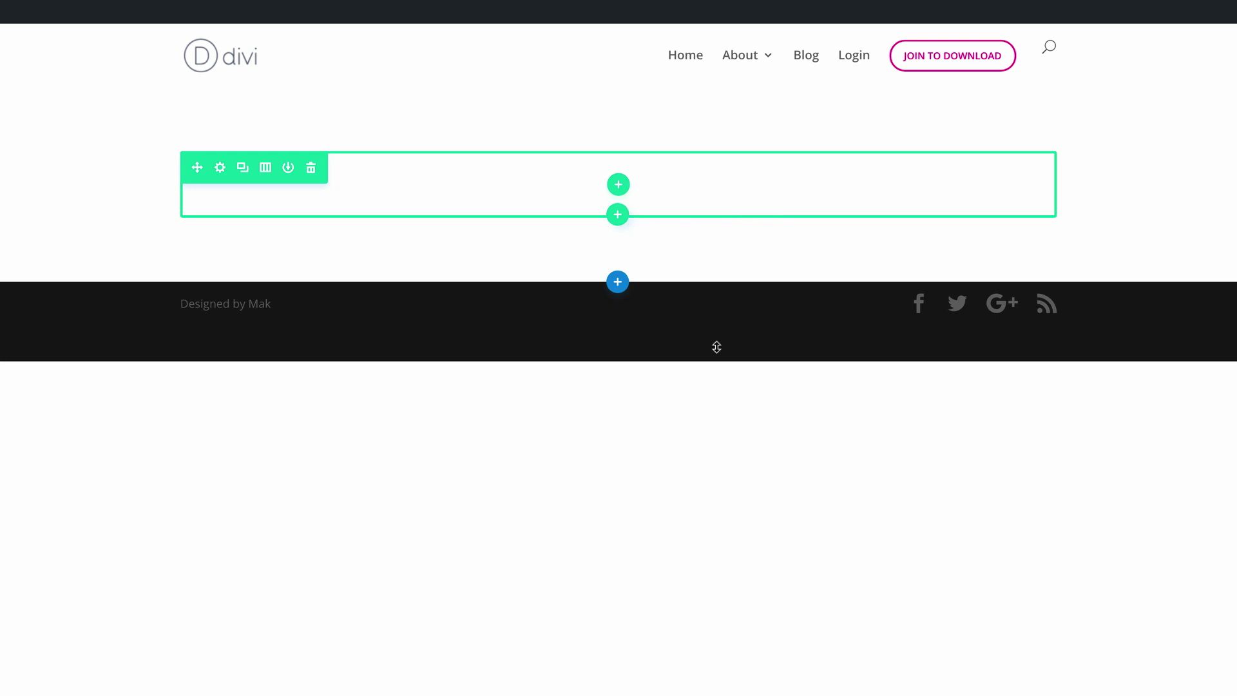
Step: Give the empty row three equal columns and insert a Video module in the first column
left_click(618, 185)
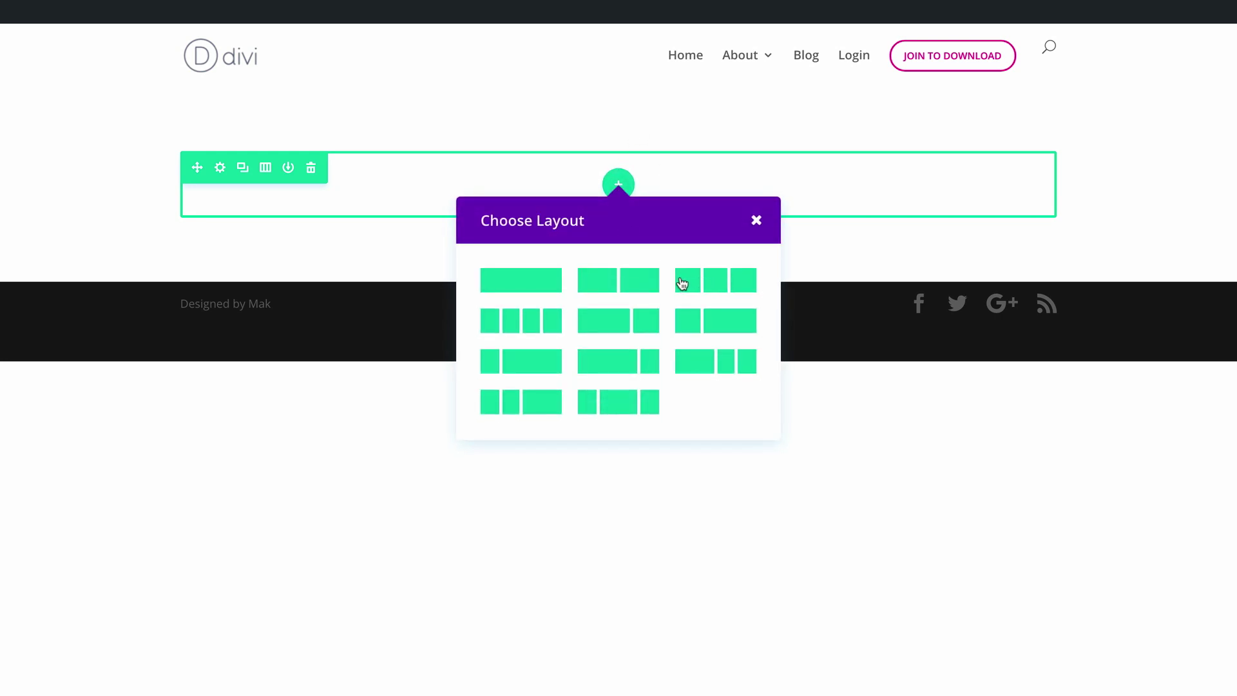
left_click(715, 282)
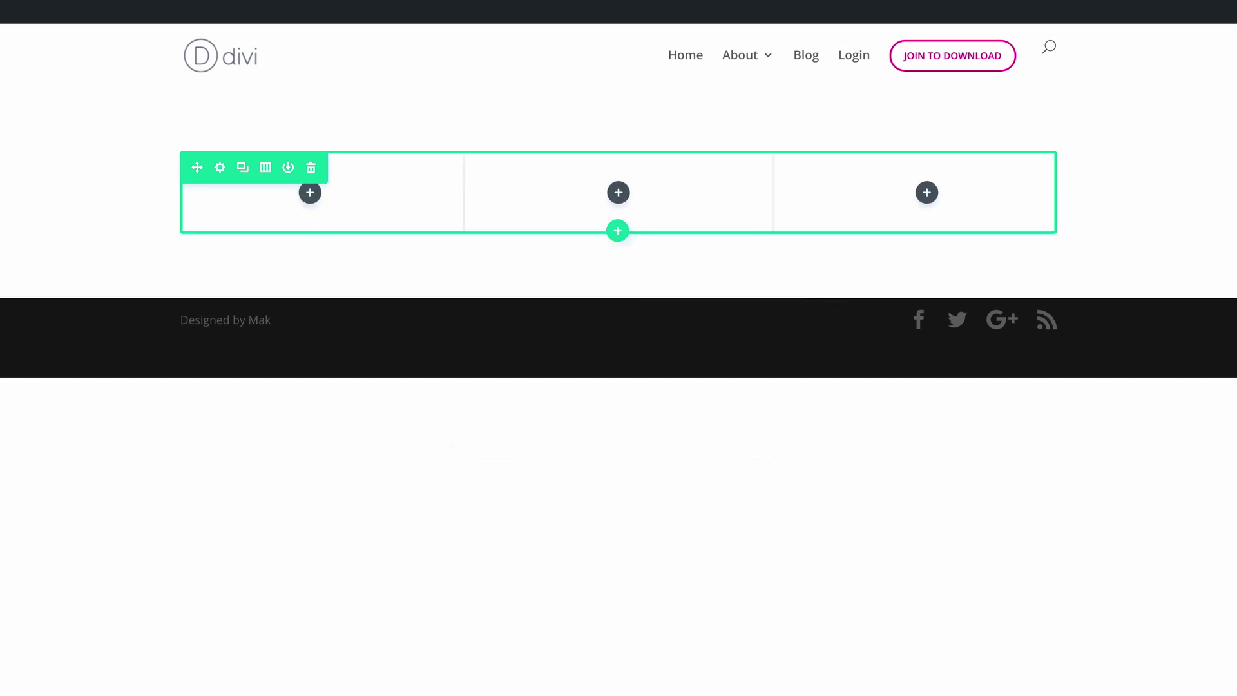
left_click(309, 193)
type("vide")
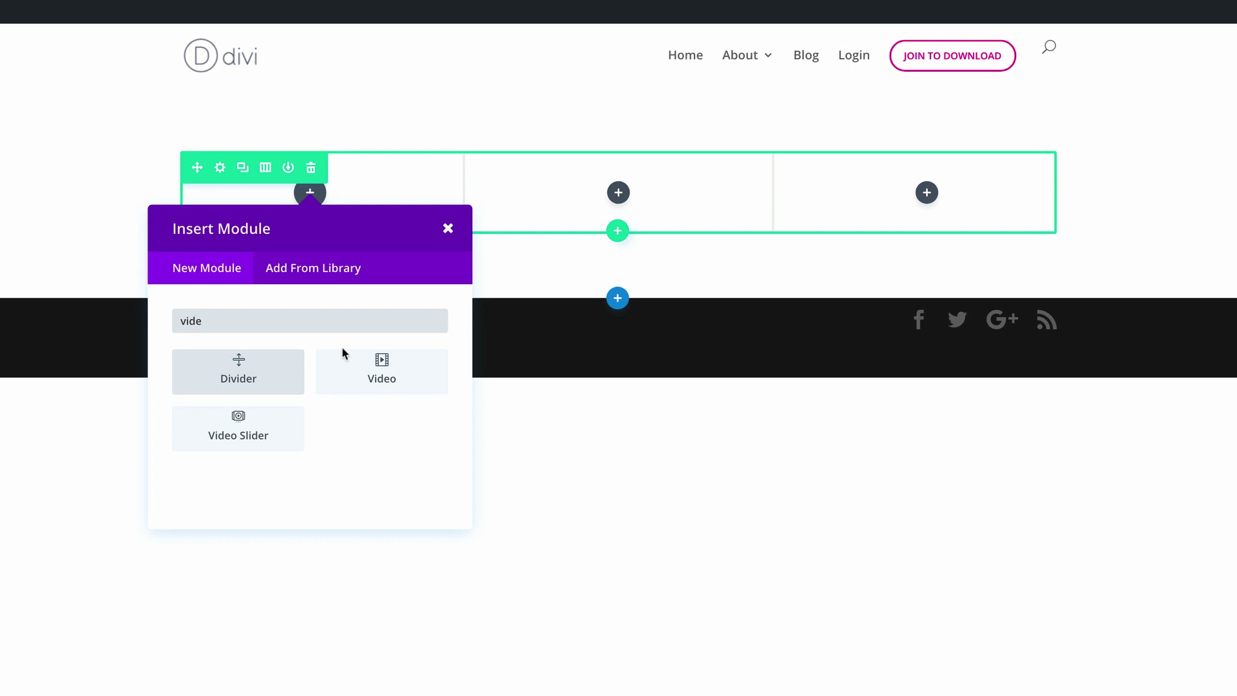
left_click(380, 362)
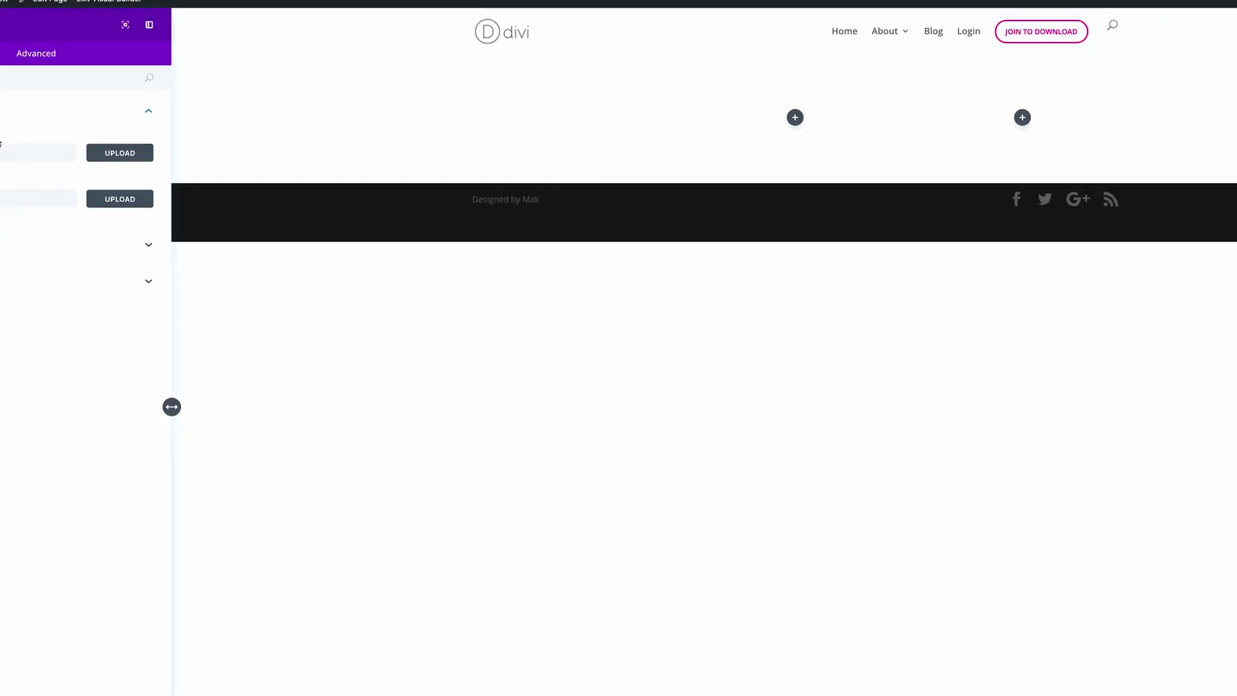
left_click(1, 150)
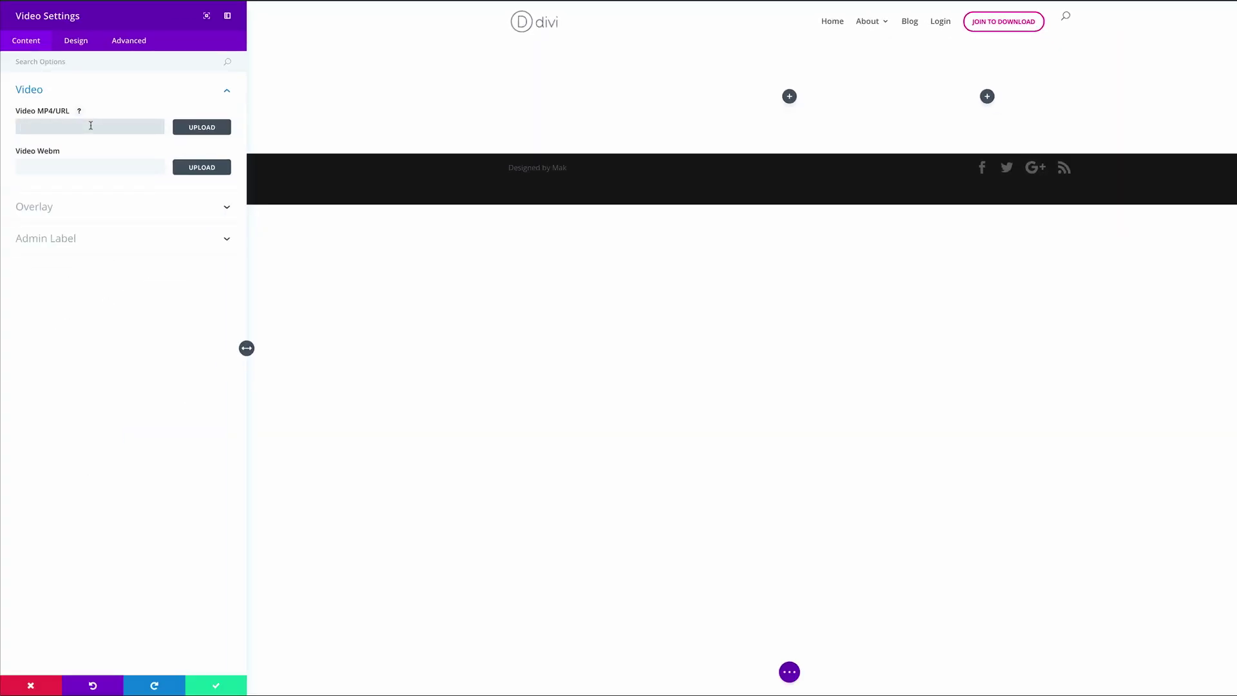
type("https://youtu.be/_7ujcPGX3ll")
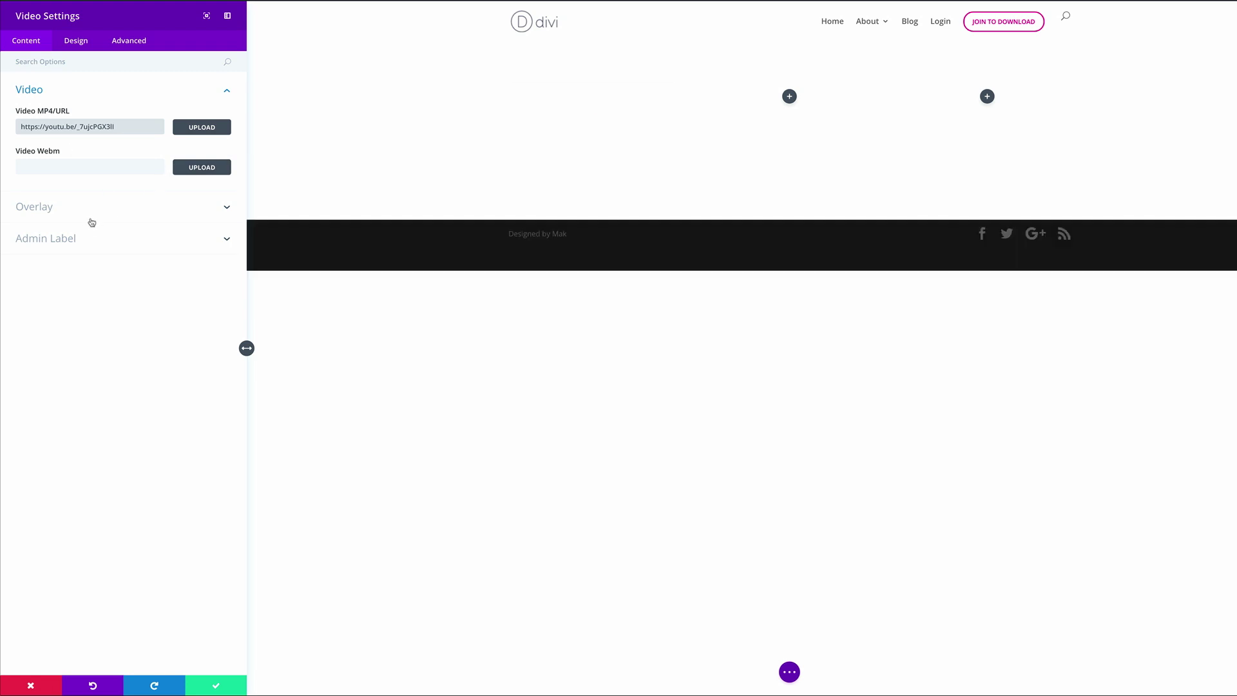
left_click(55, 209)
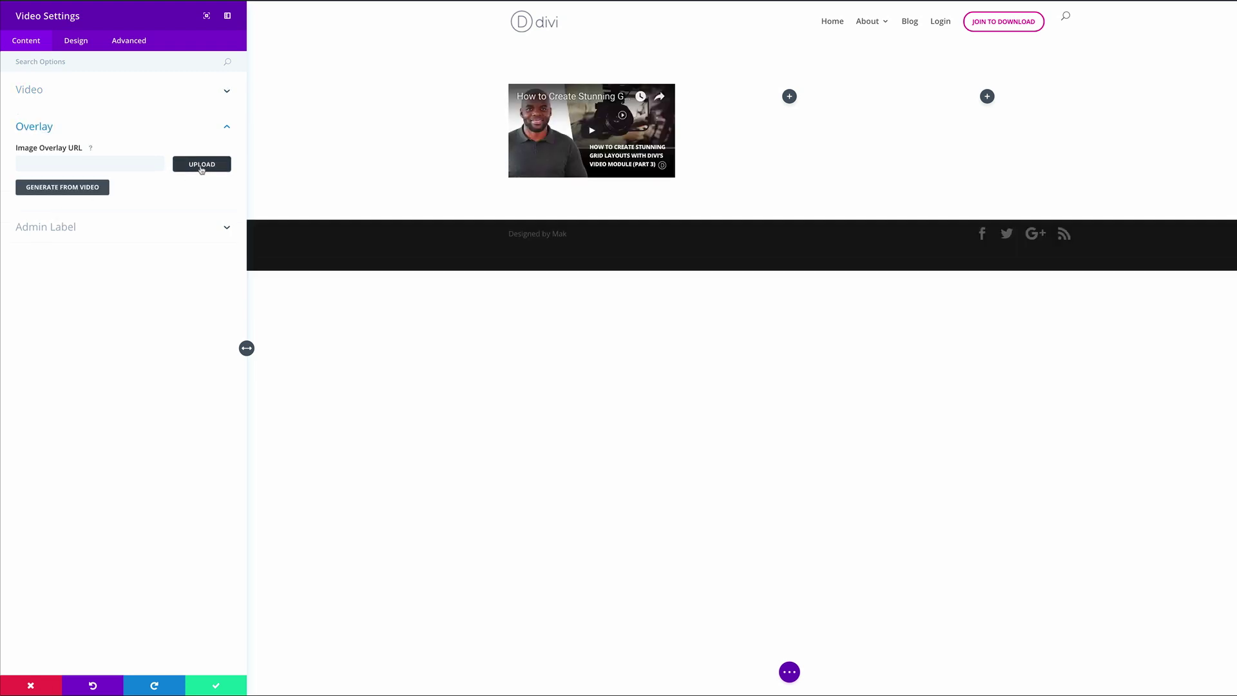
left_click(201, 165)
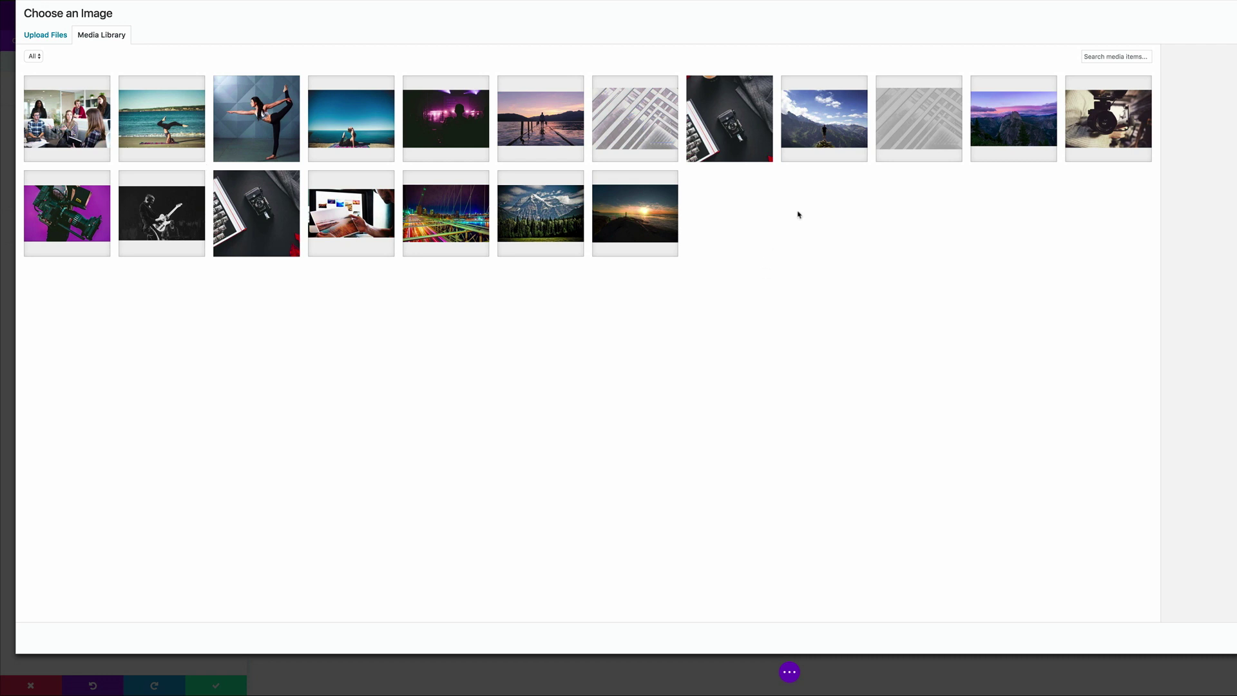
left_click(1107, 119)
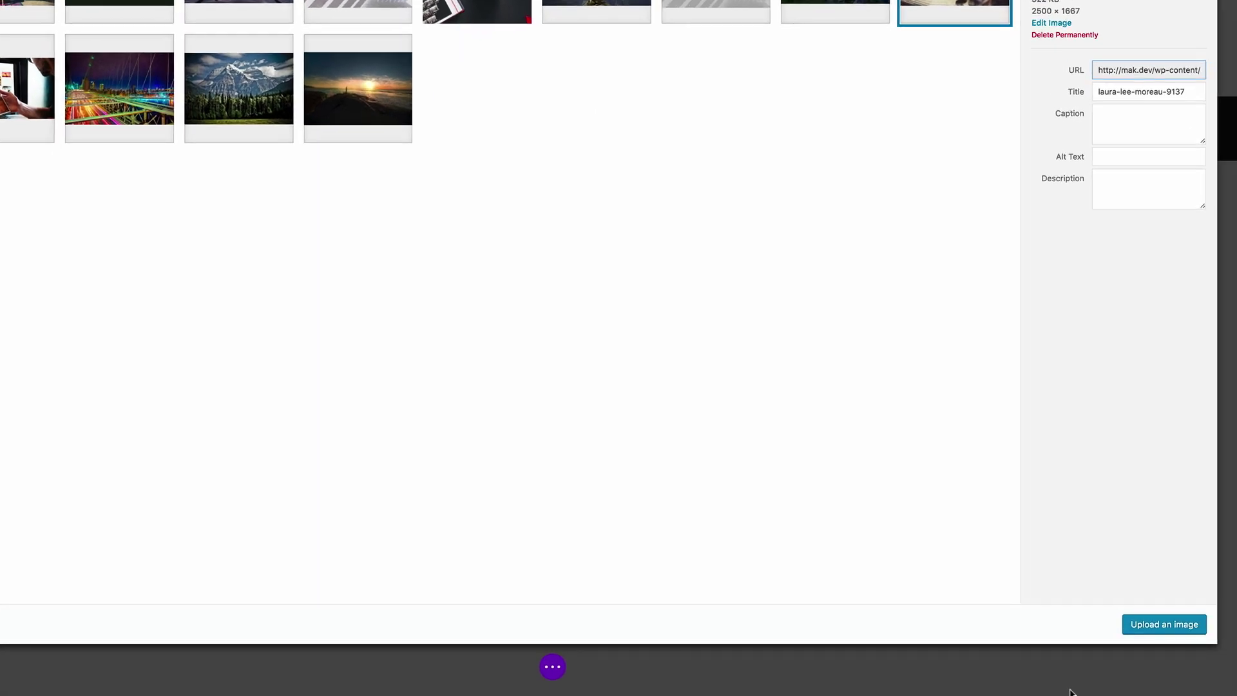
left_click(1140, 628)
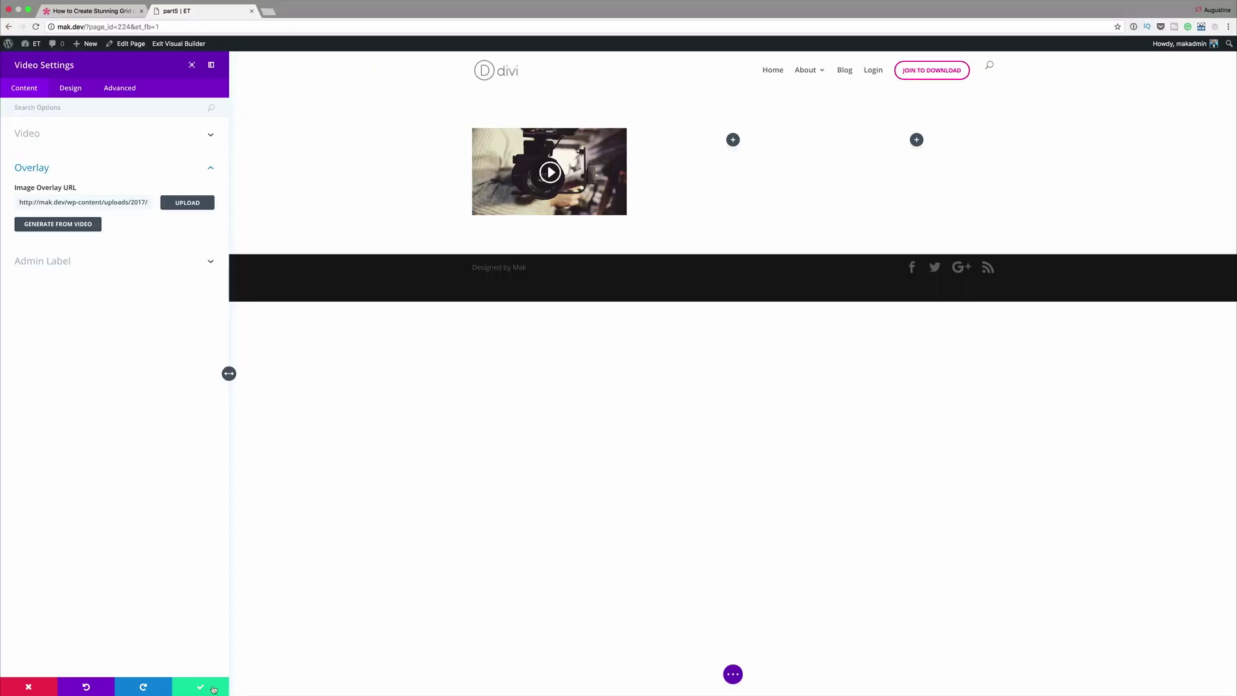
left_click(200, 687)
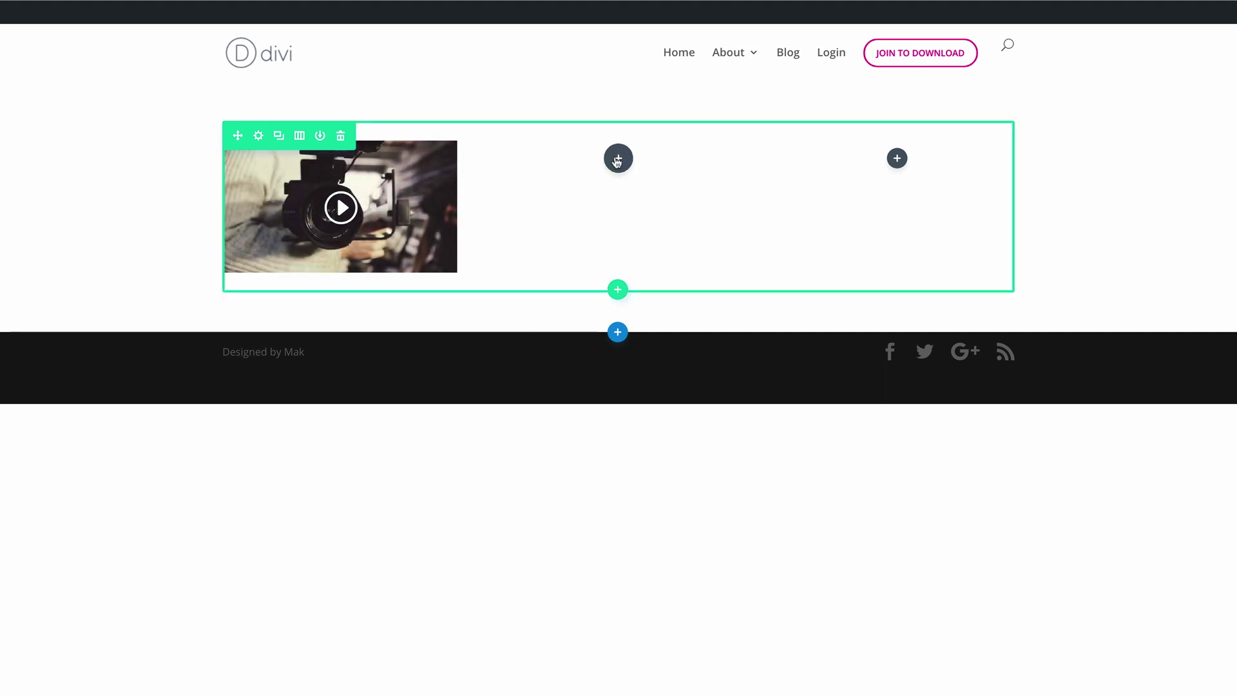
Step: Paste copies of the first column's video module into the second and third columns
key("ctrl+v")
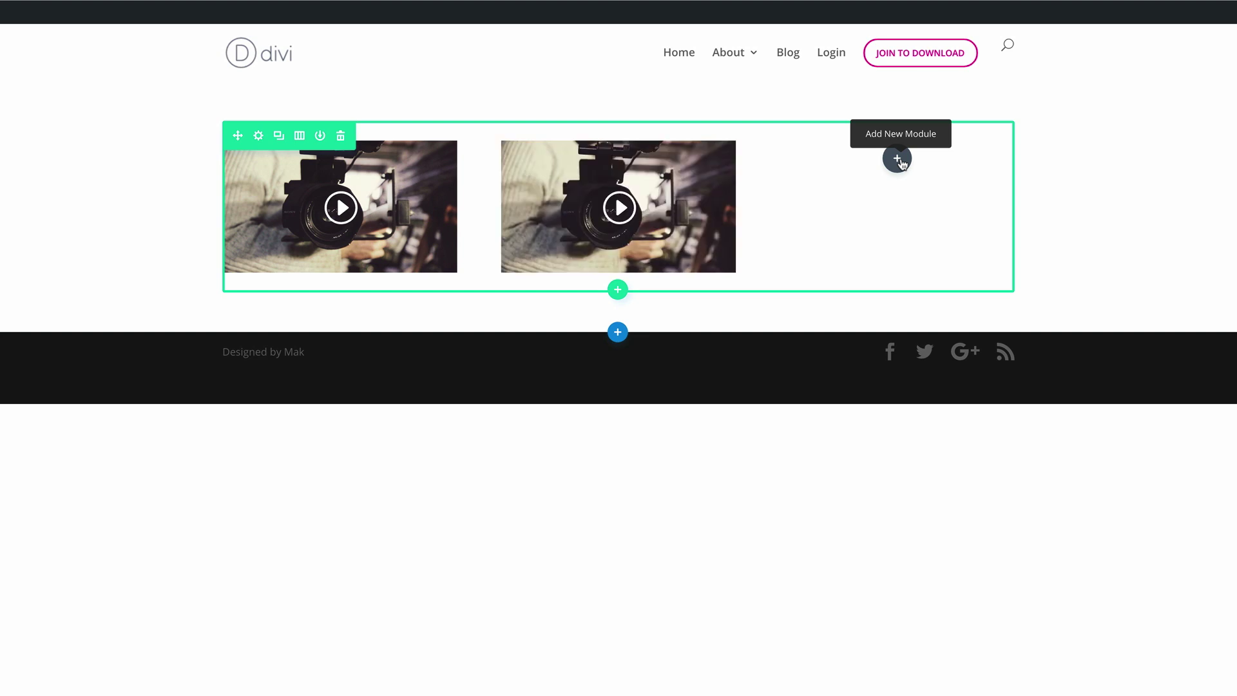
key("ctrl+v")
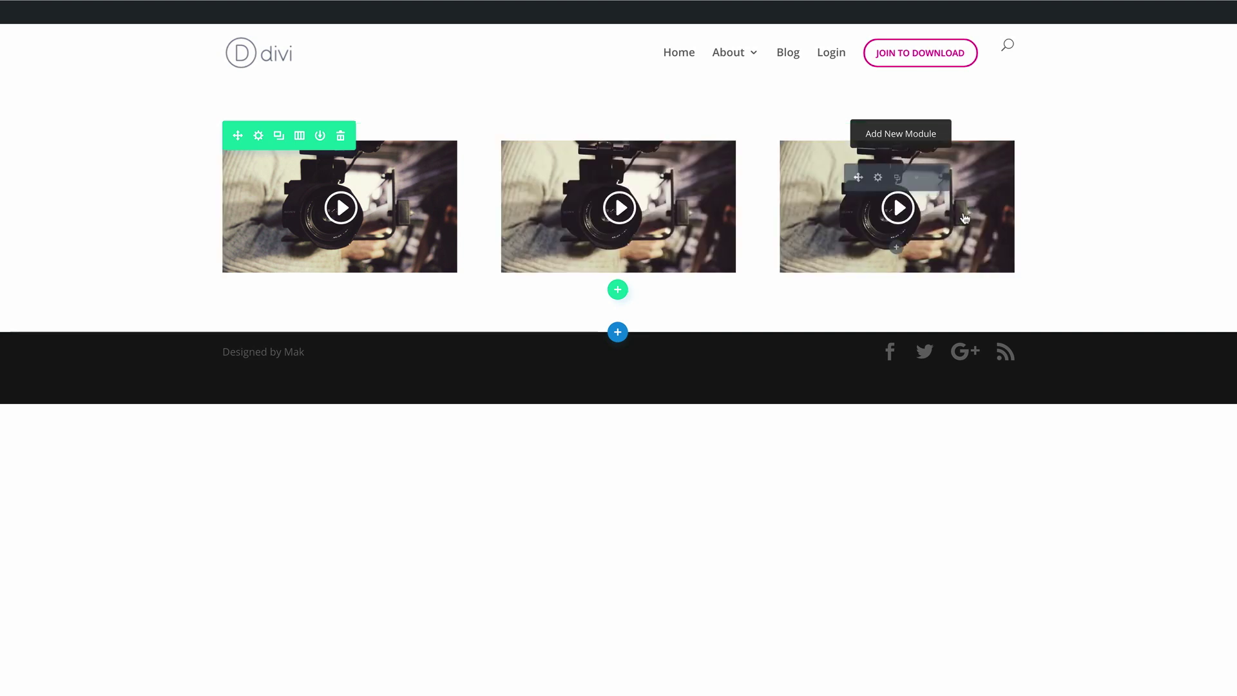
Step: Replace the second column video's overlay image with the mountain photo mountain-1462655_1280.jpg and save the module
mouse_move(599, 179)
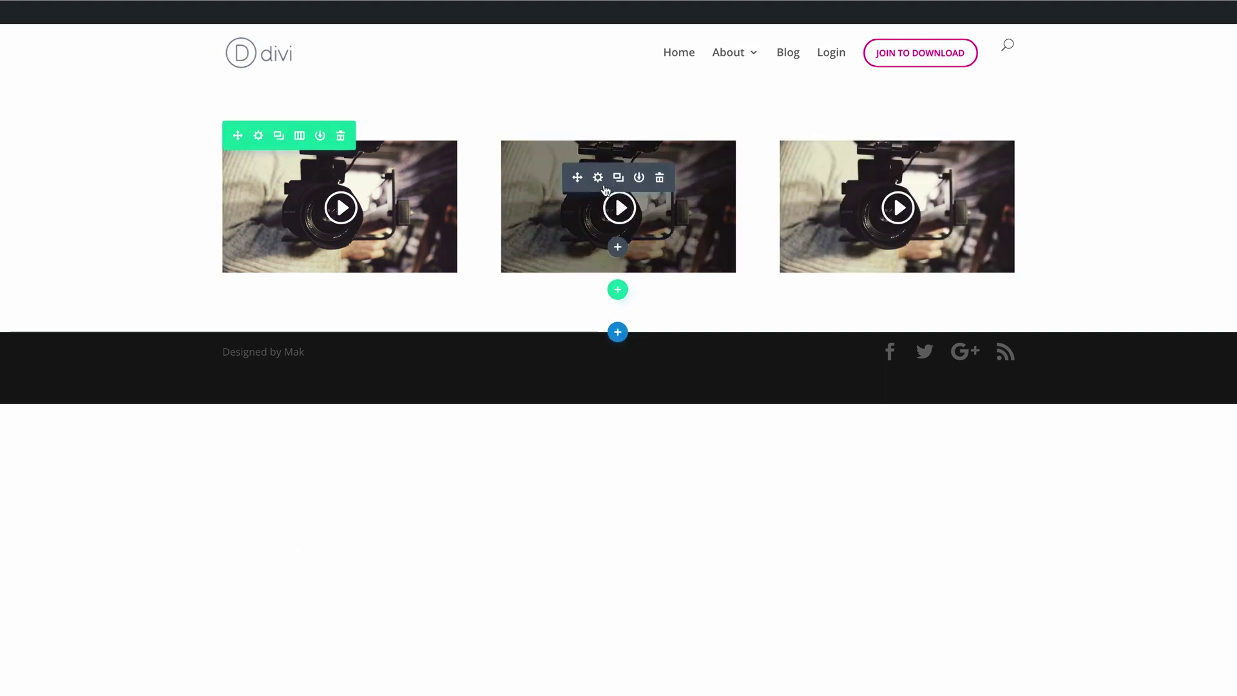
left_click(598, 179)
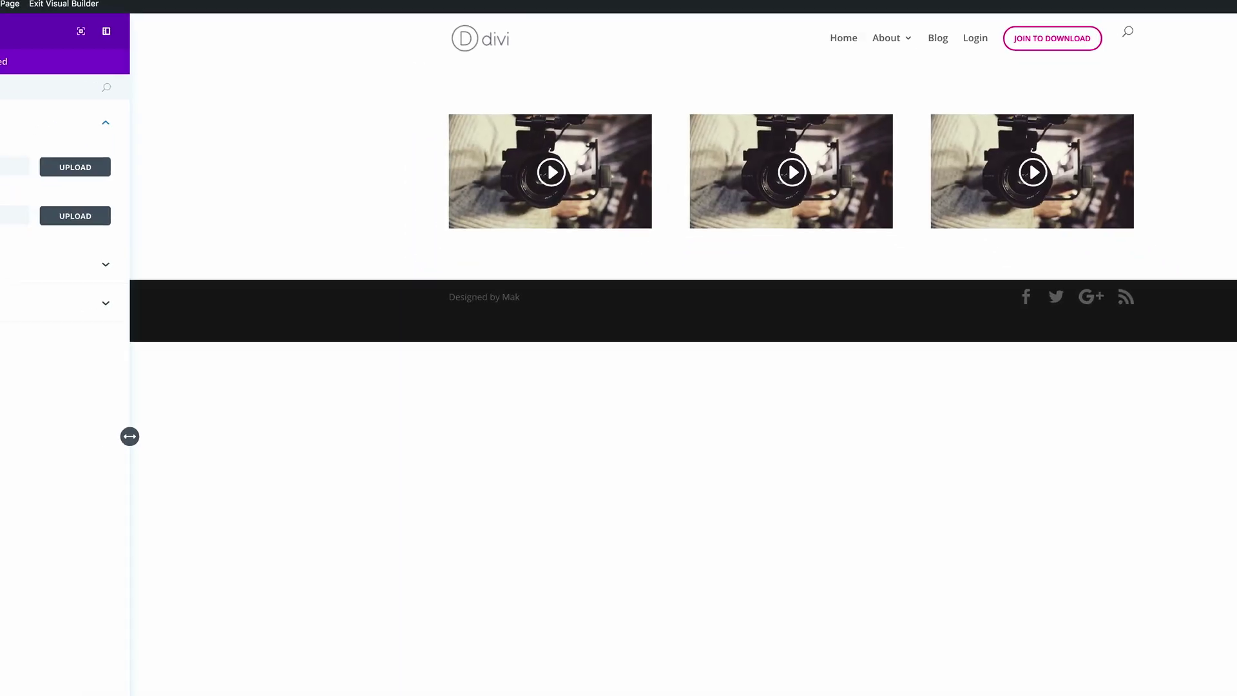
left_click(13, 264)
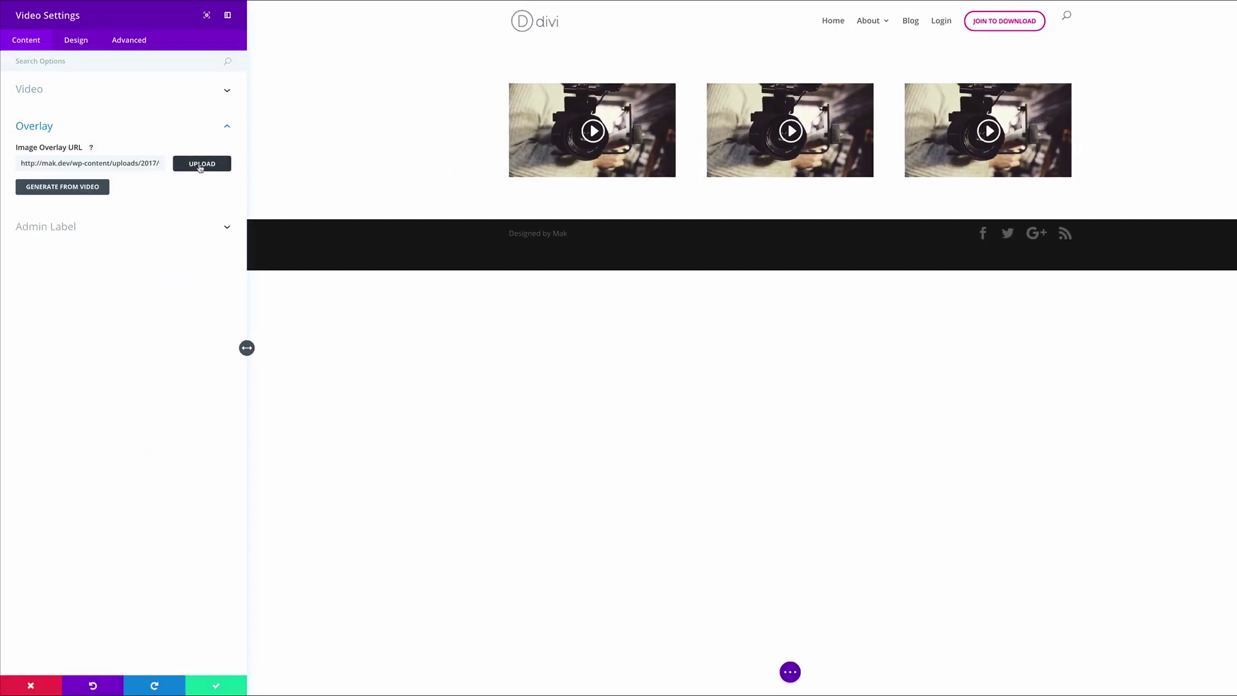
left_click(70, 209)
left_click(541, 212)
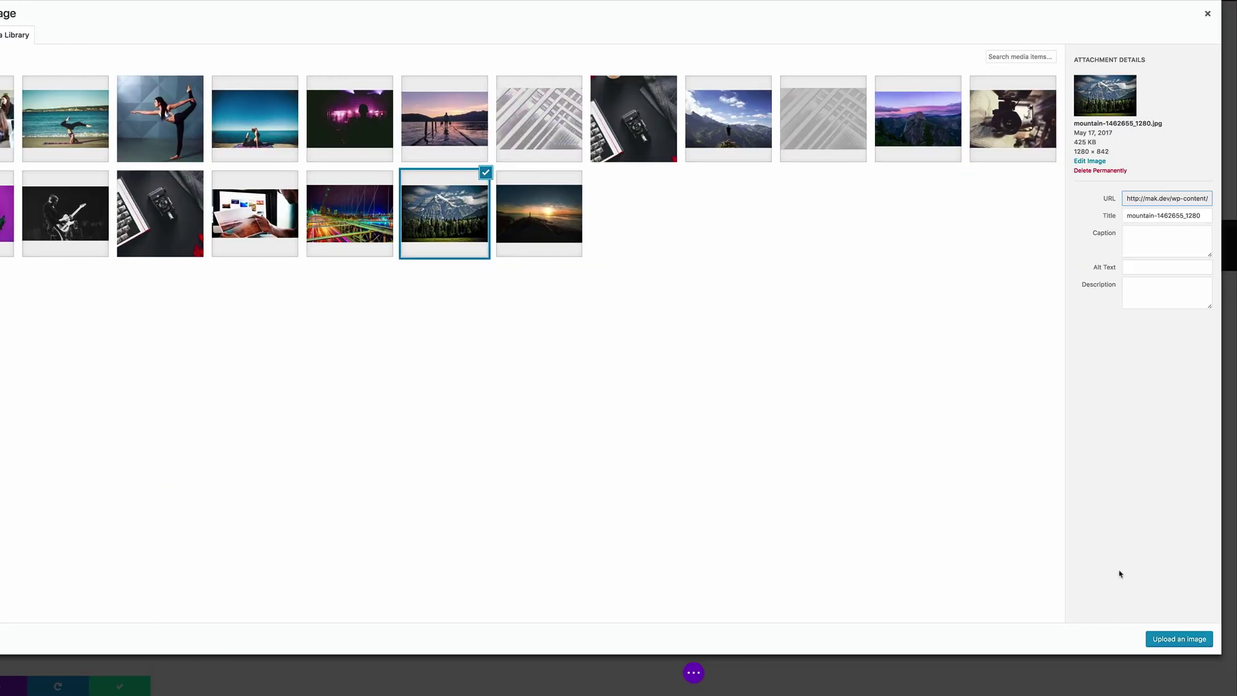
left_click(1181, 639)
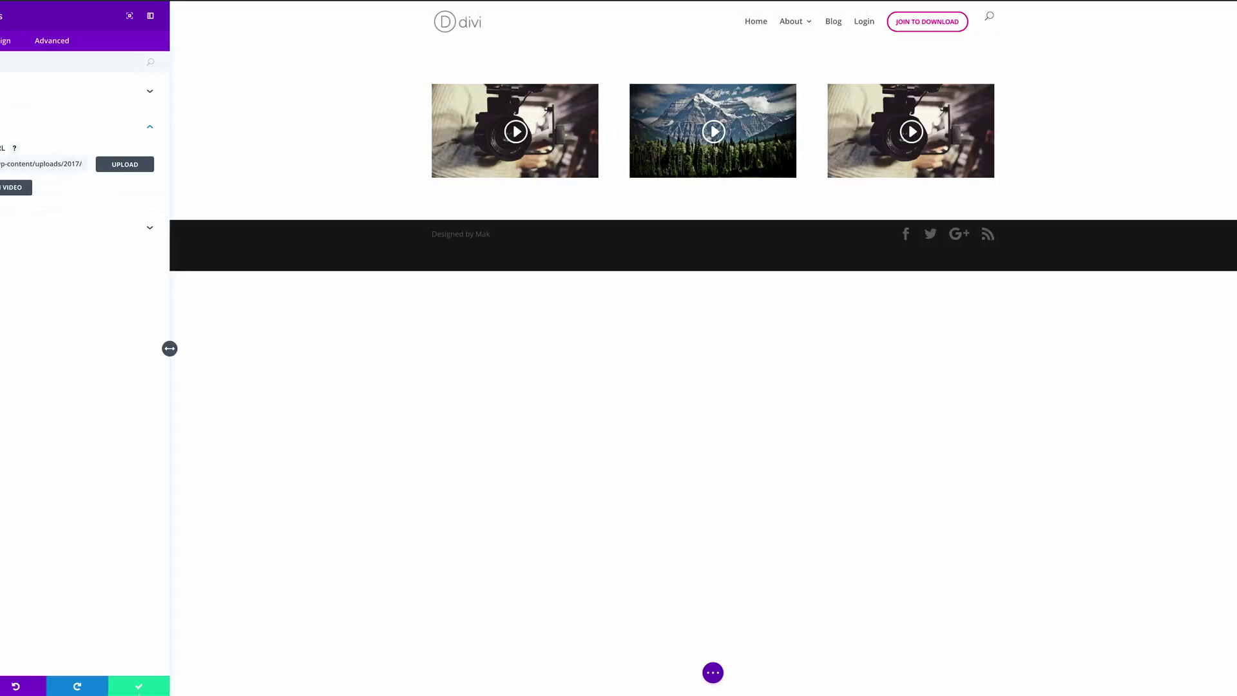
left_click(139, 686)
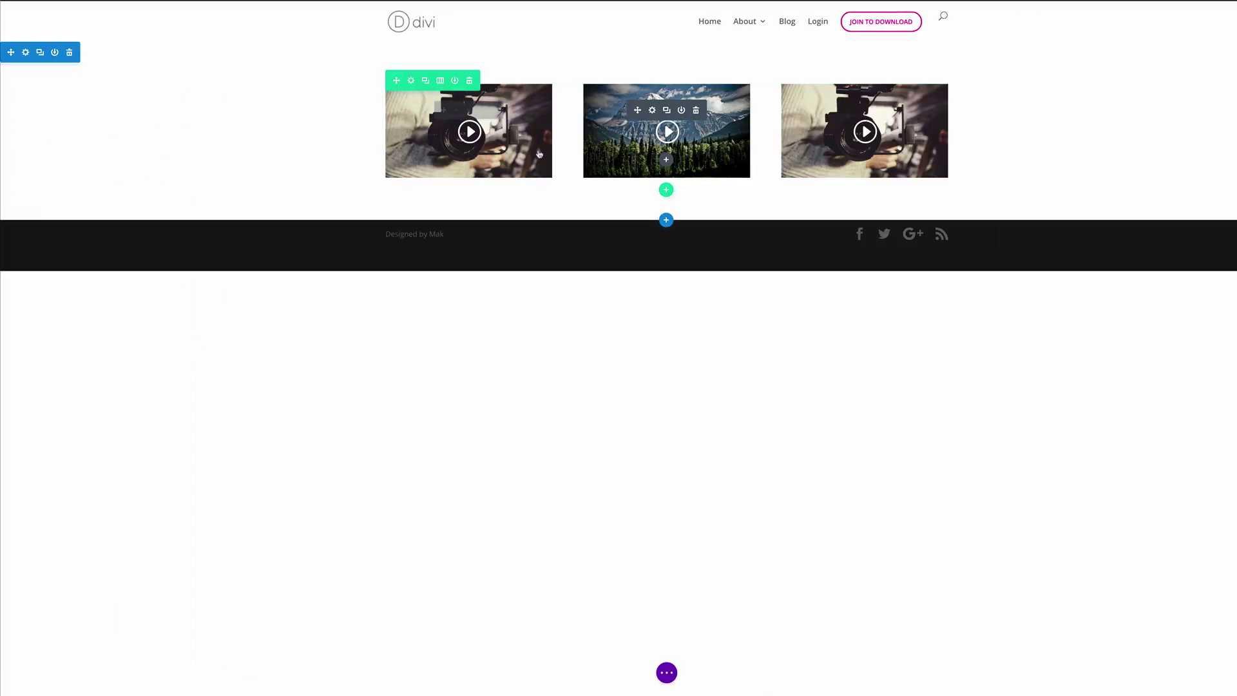
Step: Replace the third column video's overlay image with the photo of a camera on a purple background and save the module
left_click(850, 110)
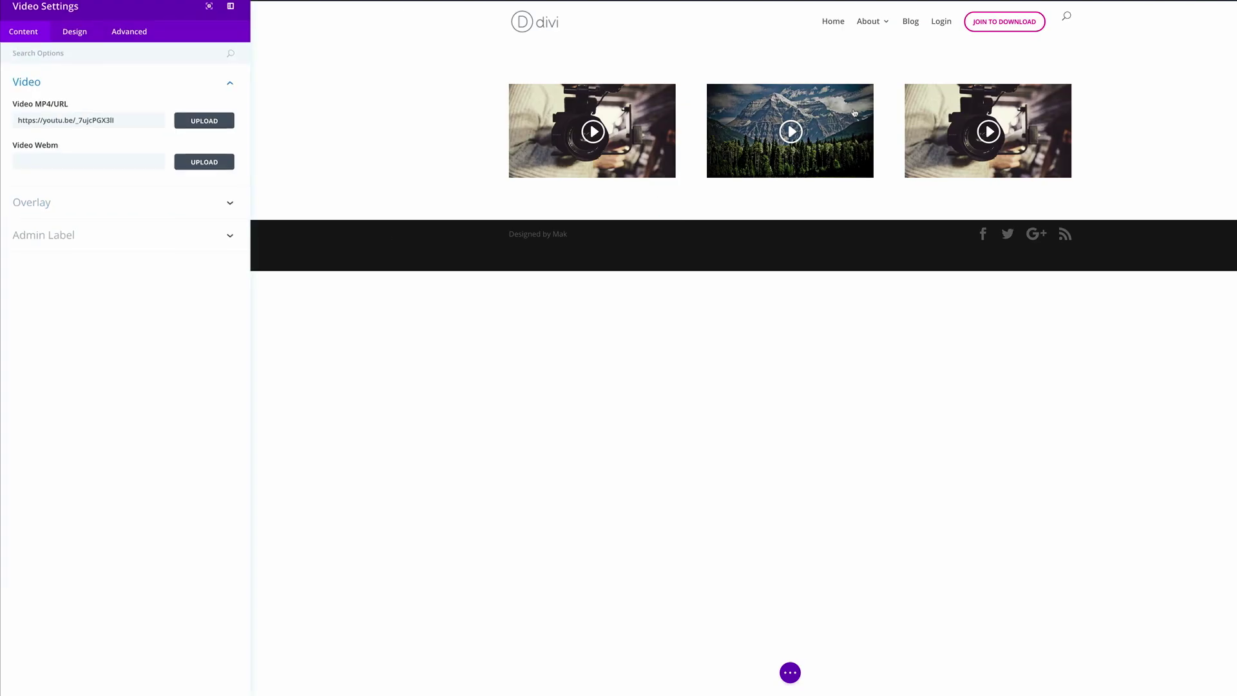
left_click(127, 209)
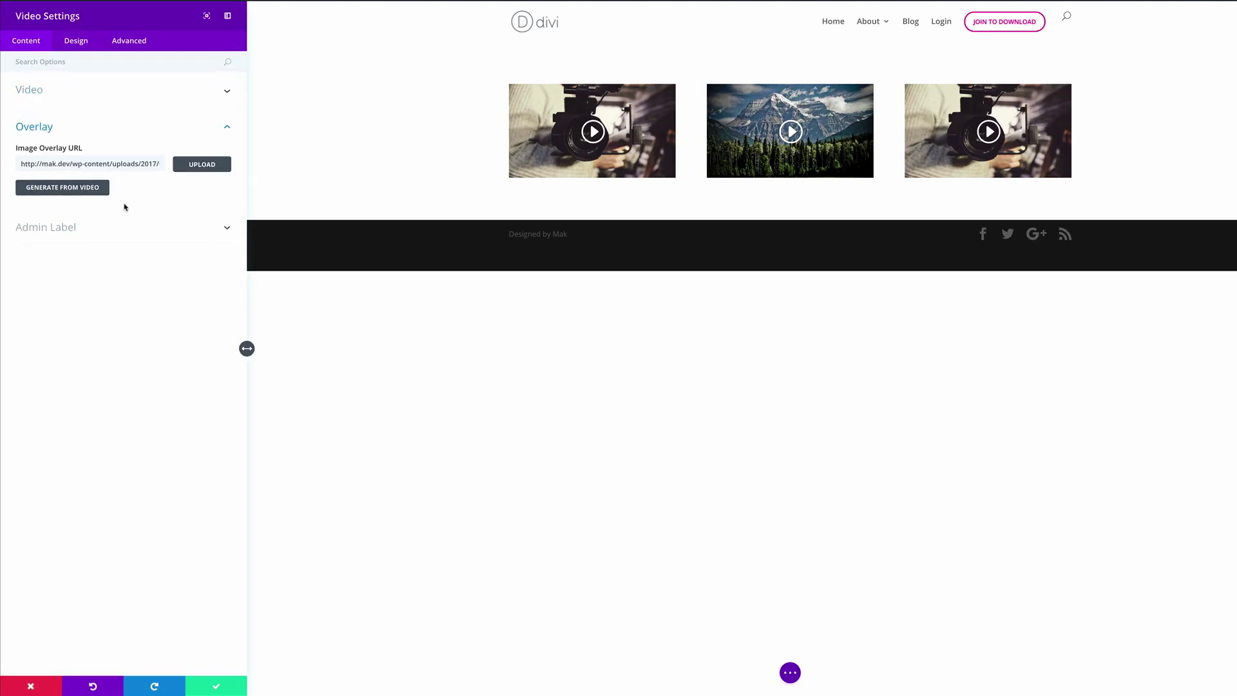
left_click(226, 166)
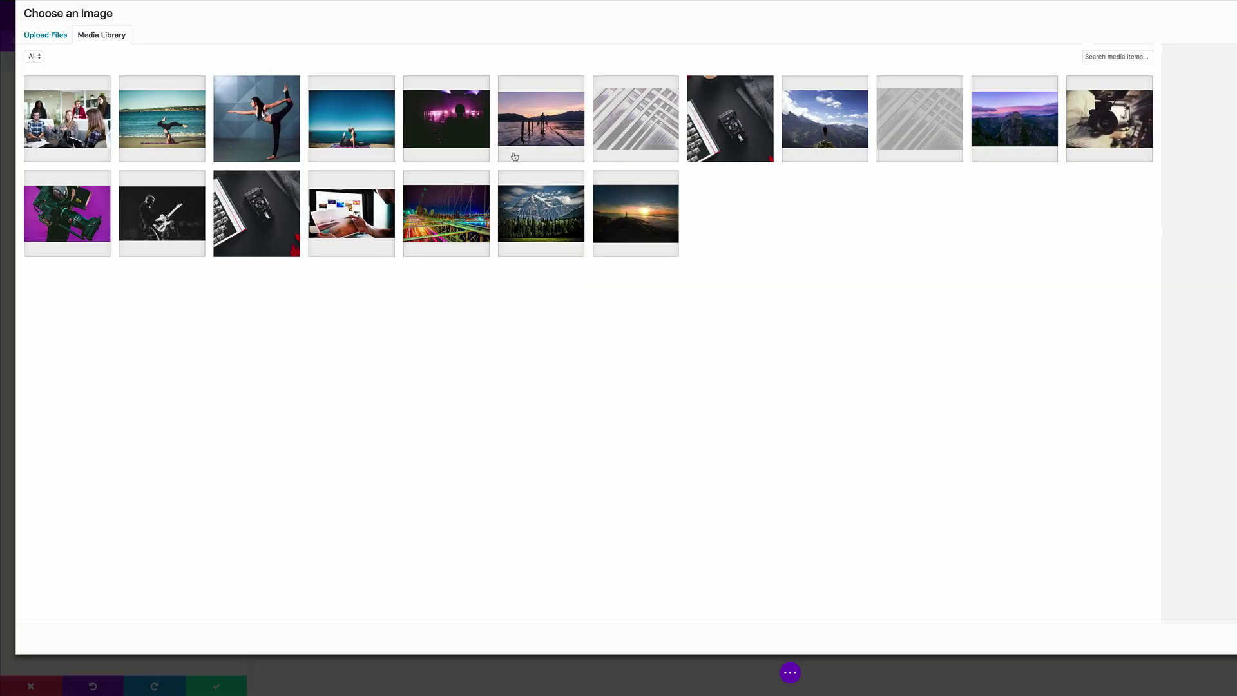
left_click(67, 213)
left_click(1201, 638)
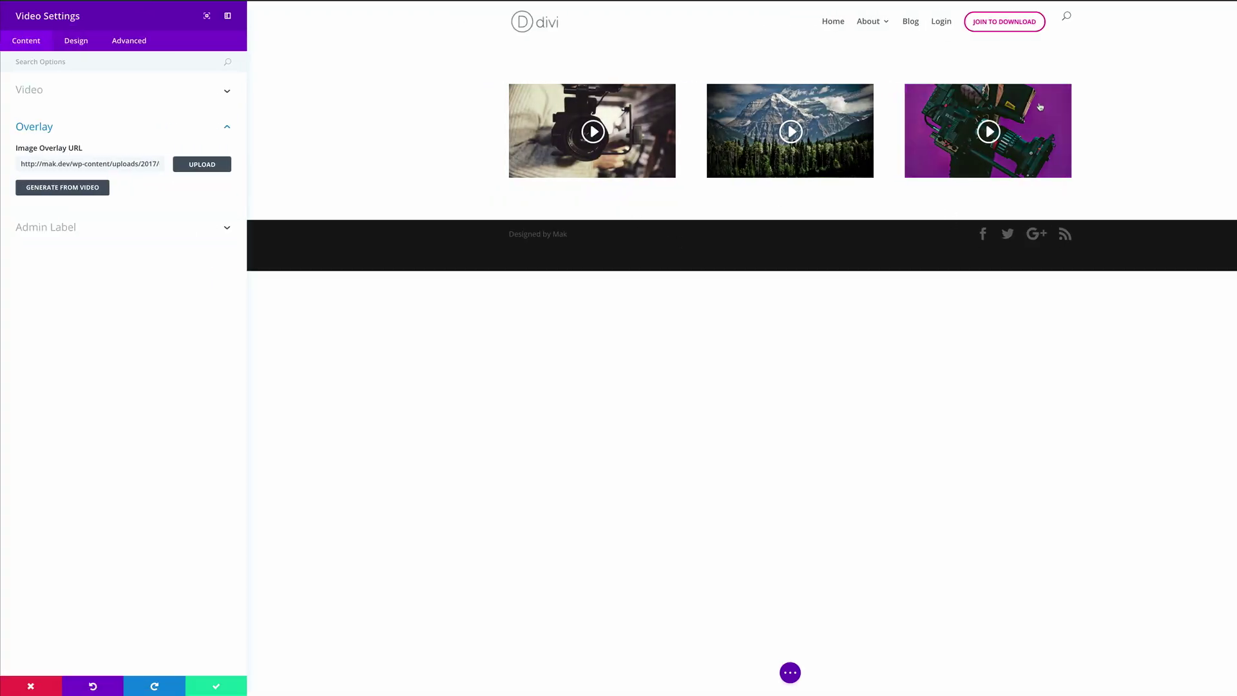
left_click(217, 686)
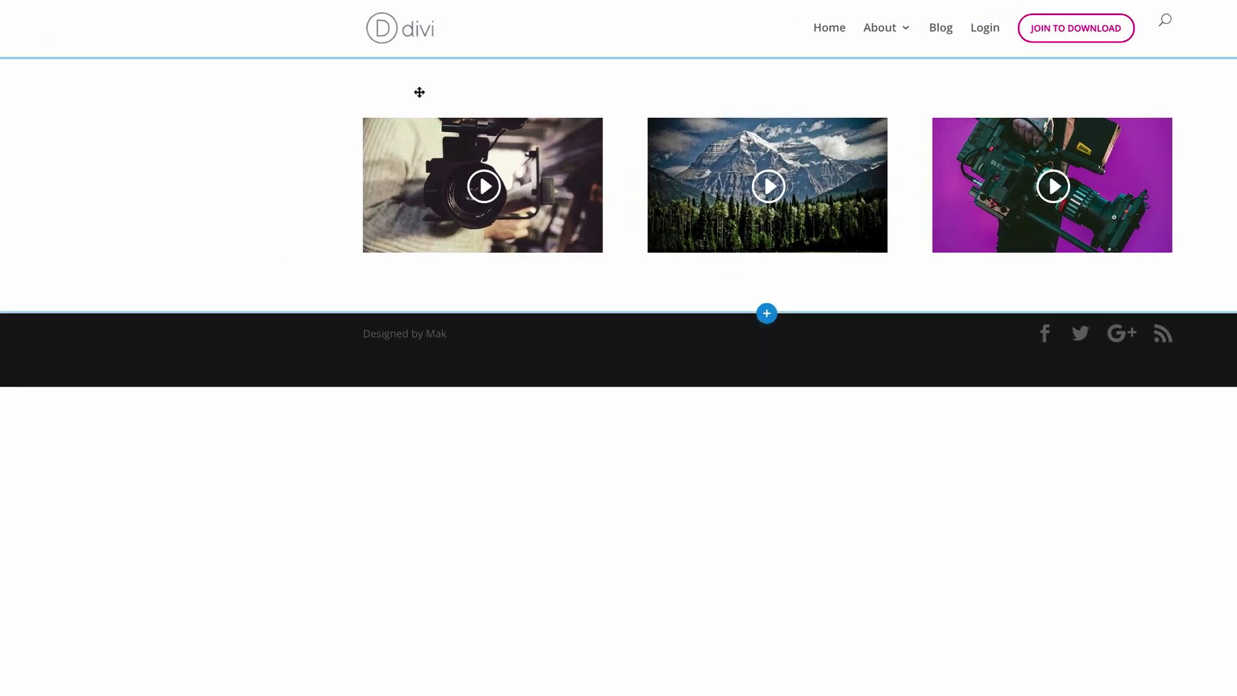
Step: Add a gradient background to column 1 in the row settings and set its first color to #dddddd
mouse_move(400, 116)
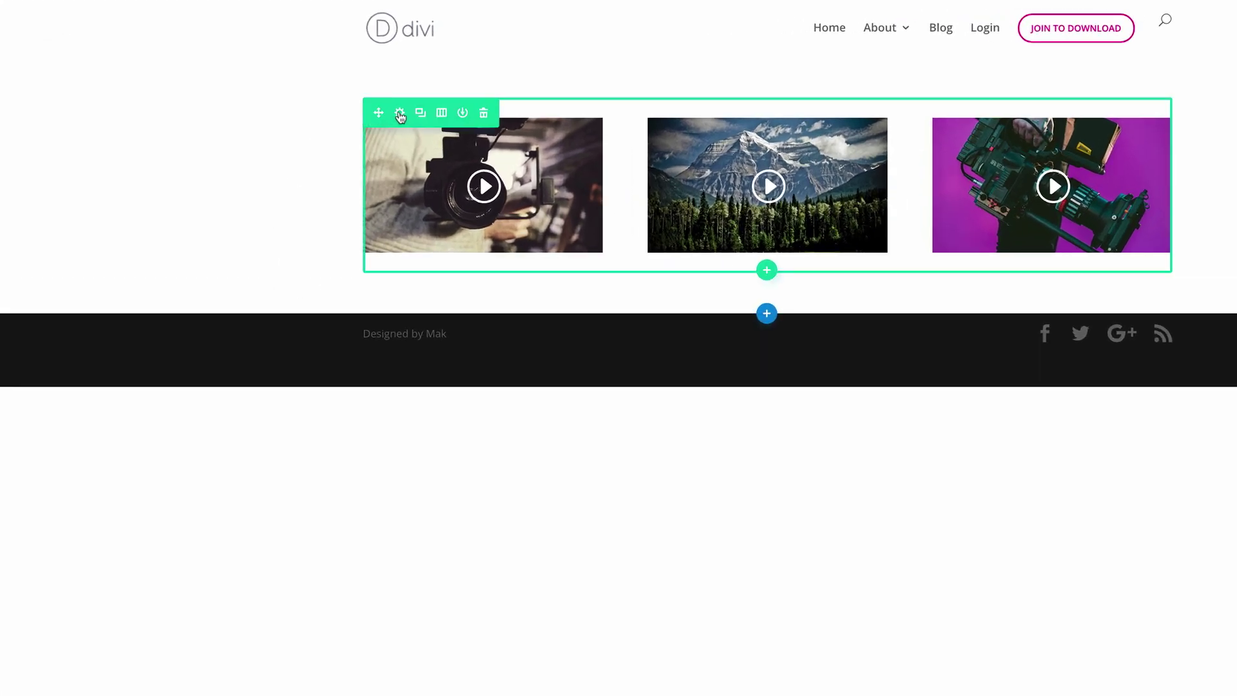
left_click(399, 116)
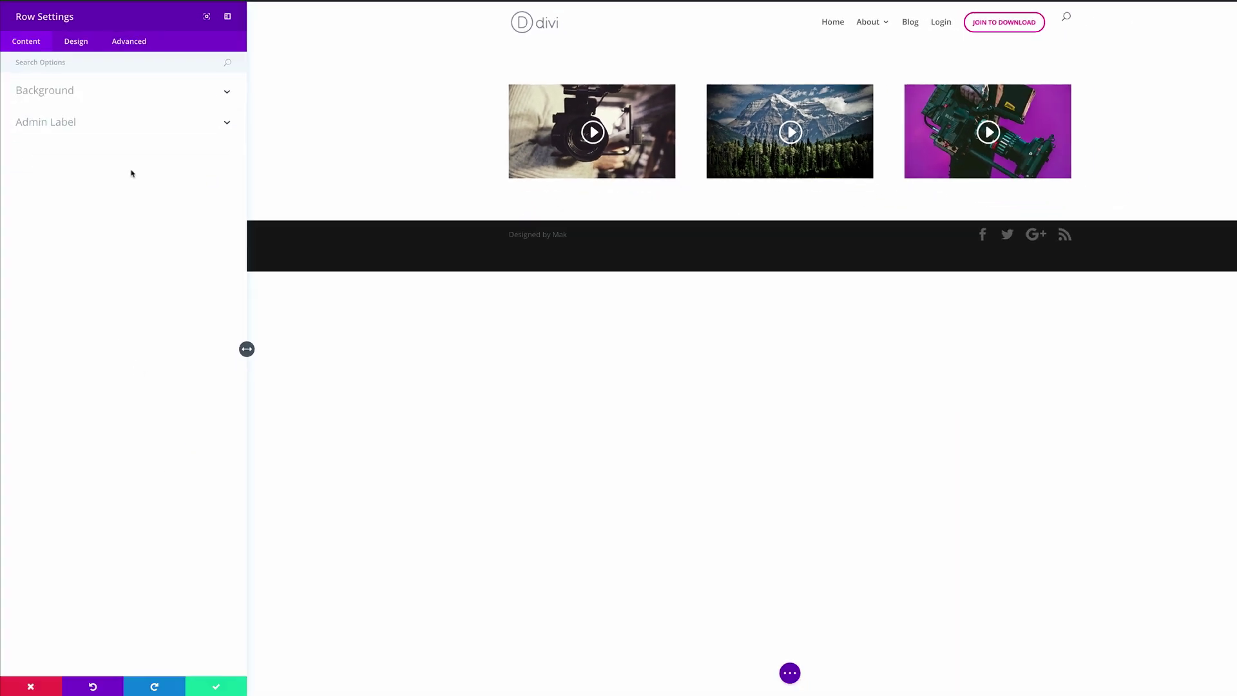
left_click(58, 92)
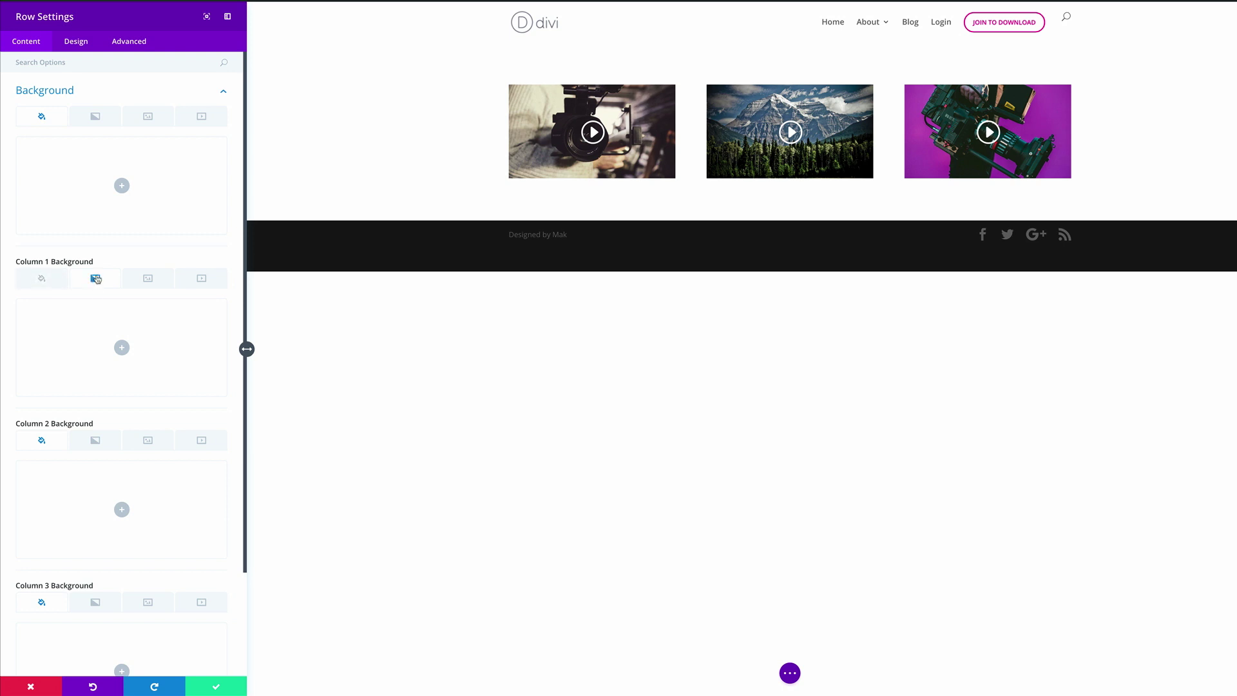
left_click(122, 348)
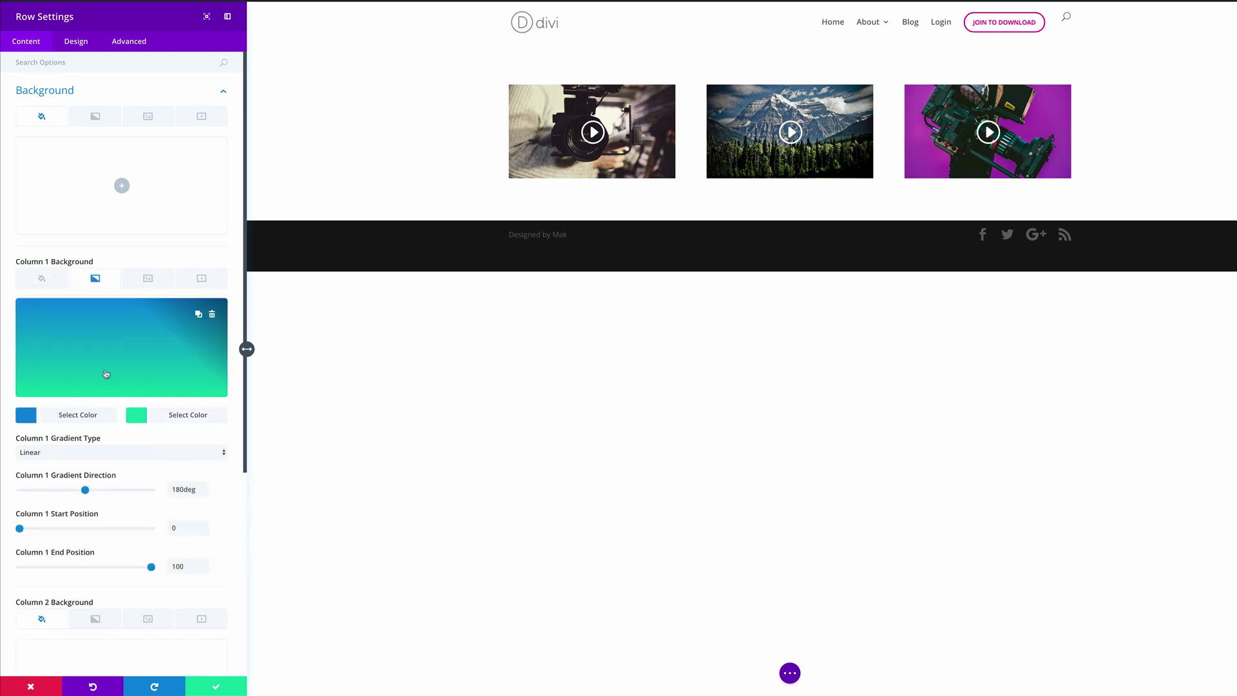
left_click(25, 416)
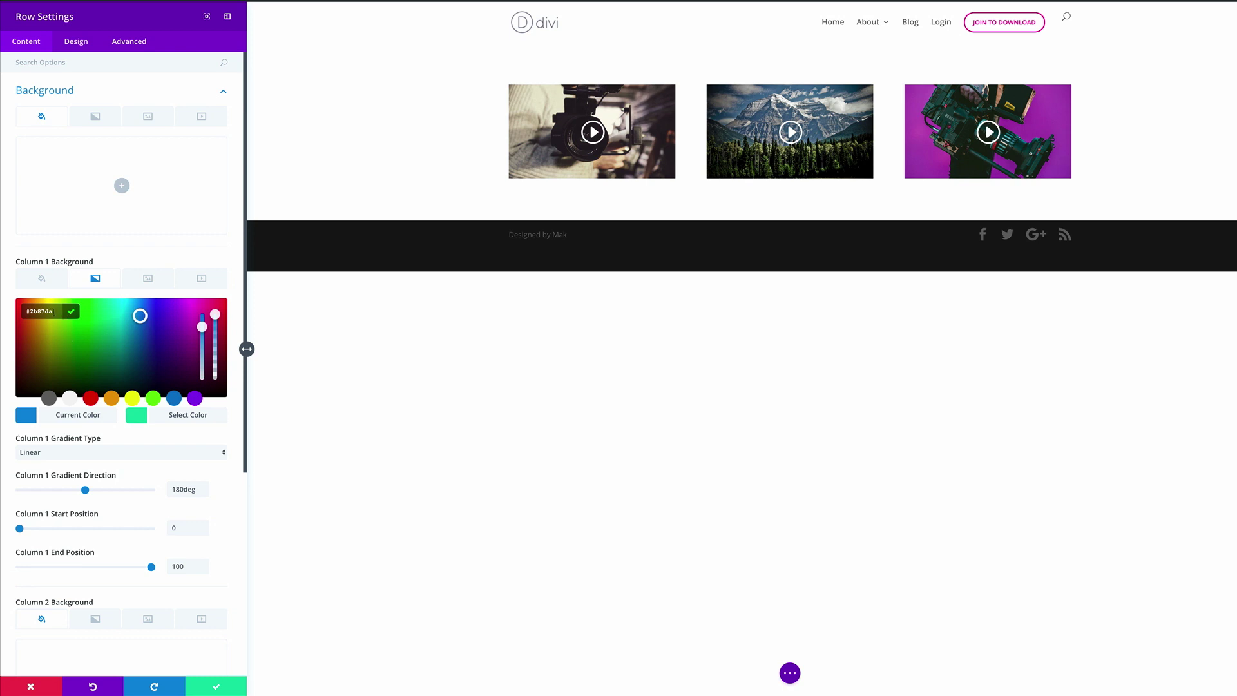
type("#dddddd")
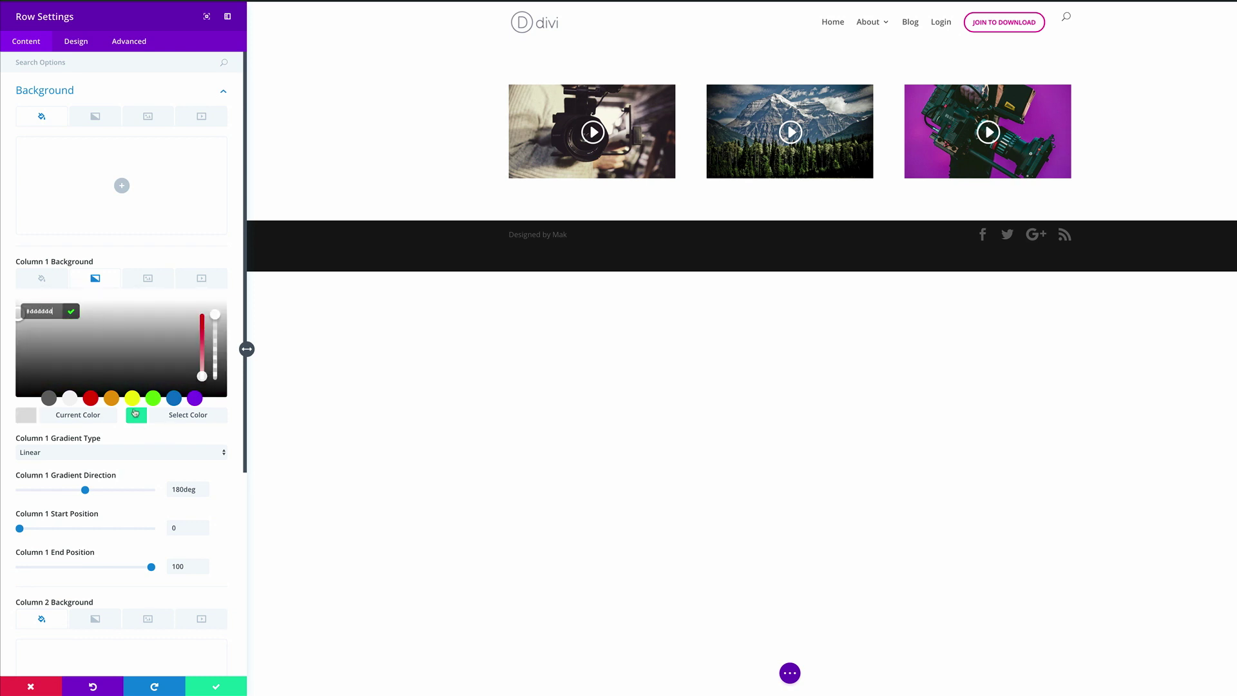
Step: Set the second color of column 1's background gradient to the fully transparent white rgba(255,255,255,0)
left_click(134, 413)
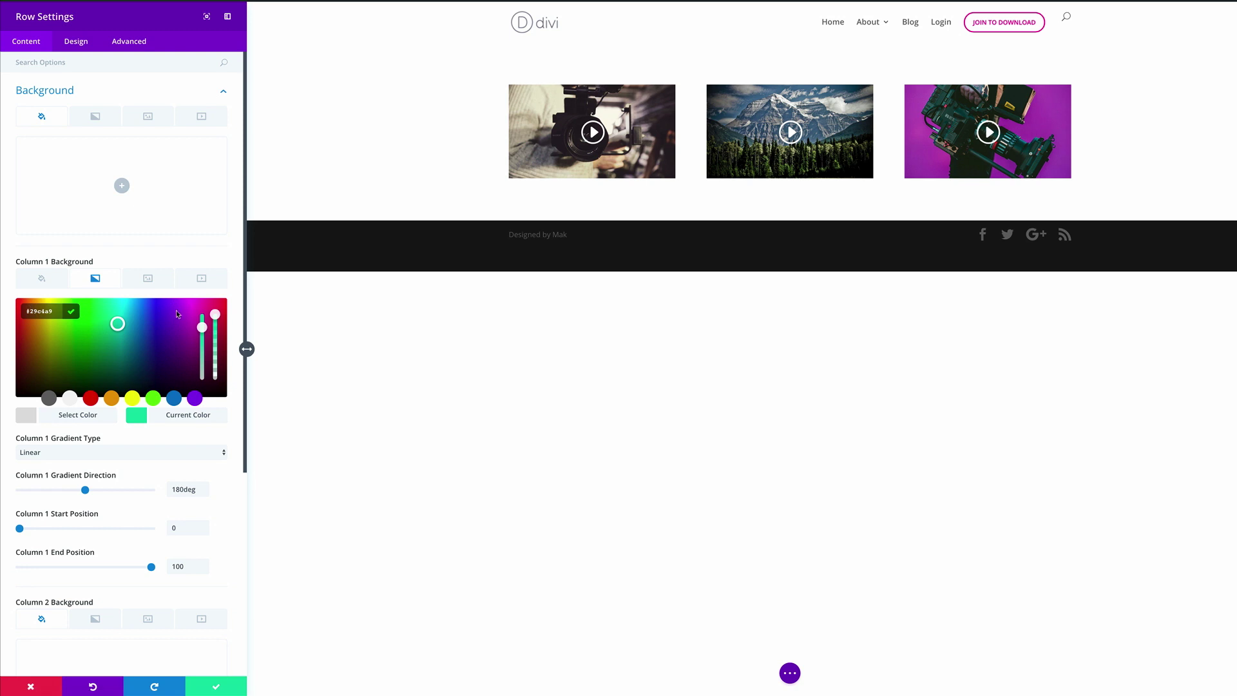
left_click_drag(215, 316, 215, 317)
type("rgba(255,255,255,0)")
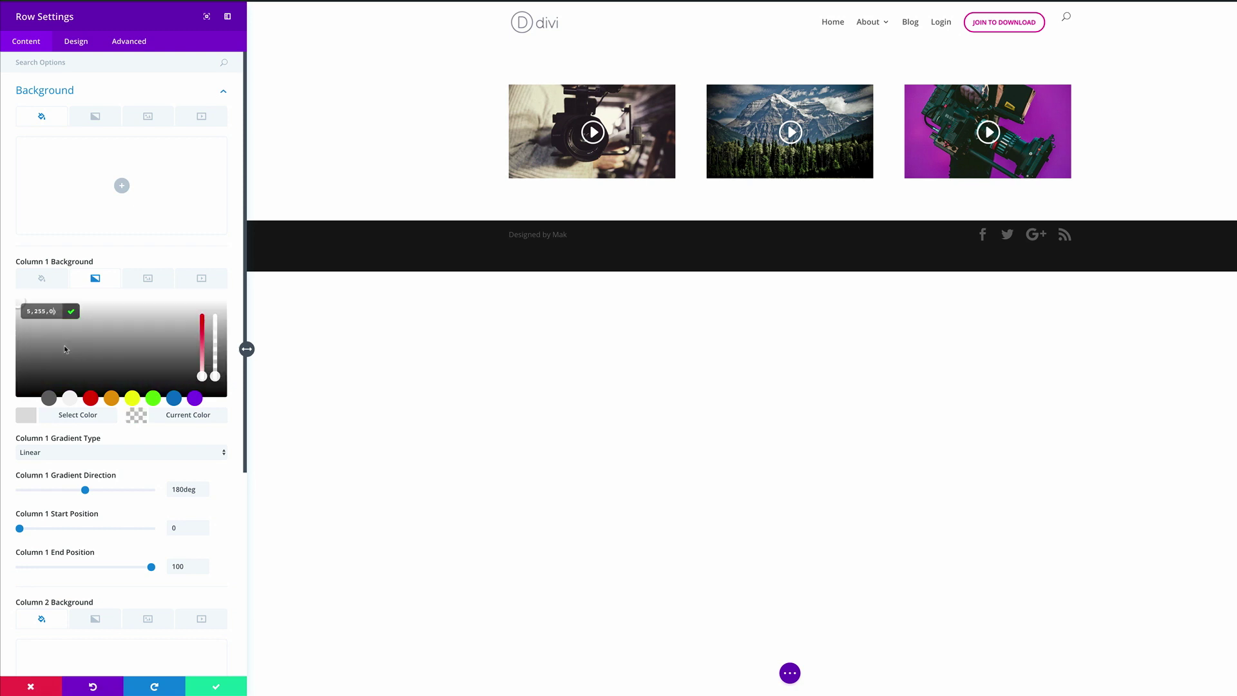
left_click(225, 434)
Step: Set column 1's gradient direction to 360deg and both its start and end positions to 50%
scroll(114, 404, "down", 3)
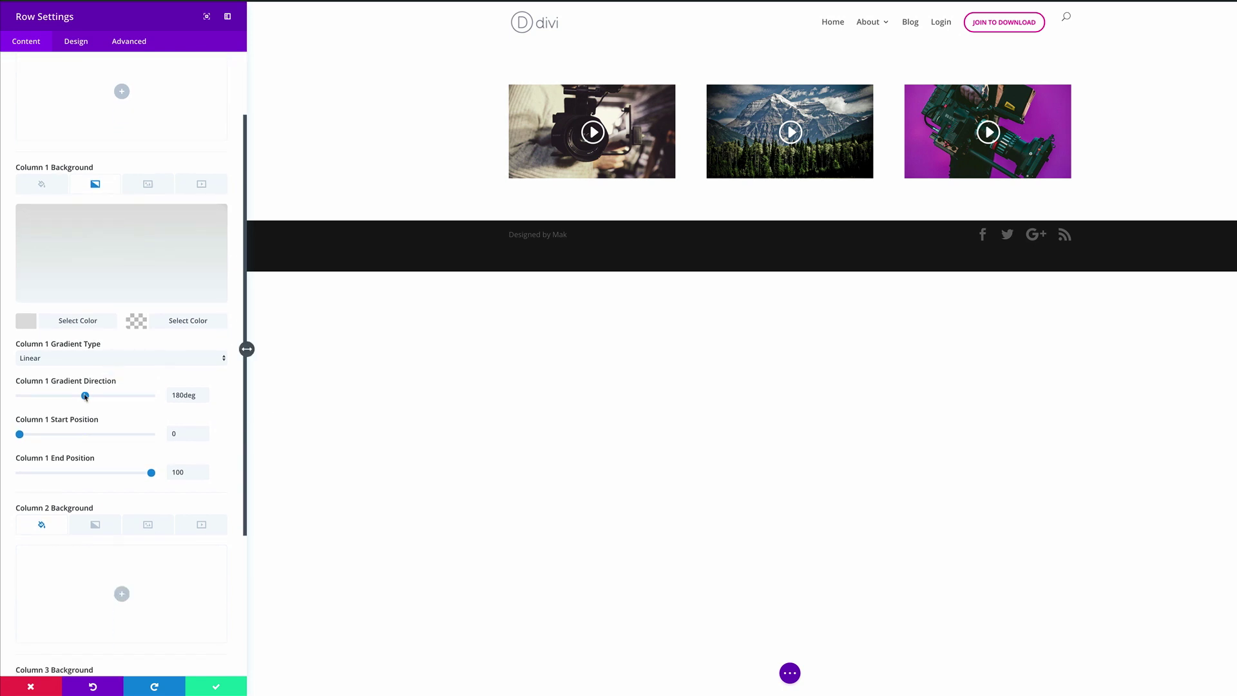
left_click_drag(179, 393, 162, 392)
type("36")
left_click_drag(193, 433, 151, 436)
type("50")
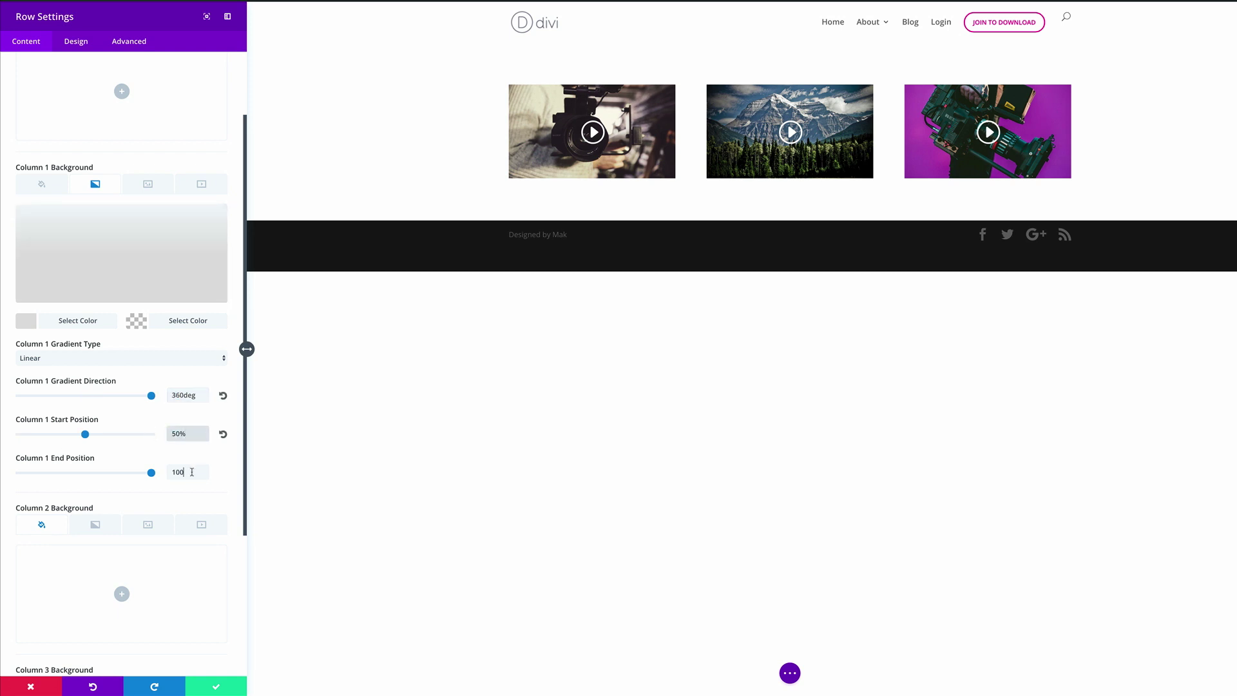
double_click(191, 473)
type("50")
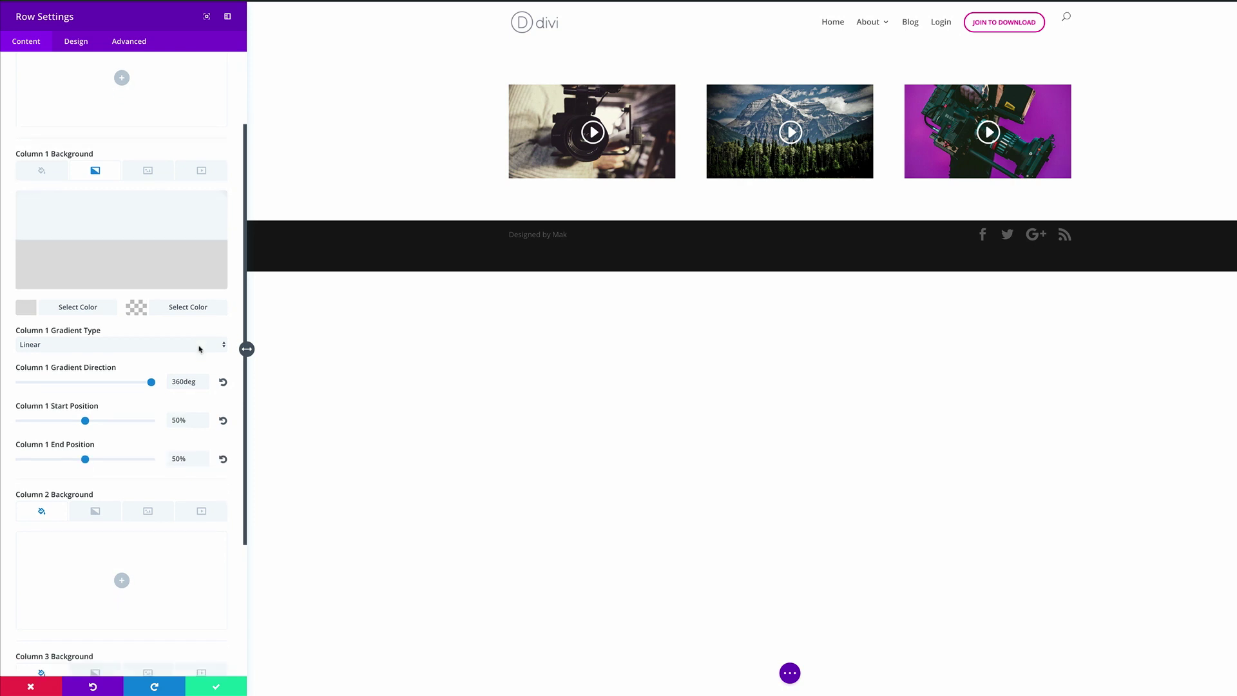
Step: Add a gradient background to column 2 with #dddddd as the first color and rgba(255,255,255,0) as the second
scroll(200, 345, "down", 3)
scroll(199, 346, "down", 2)
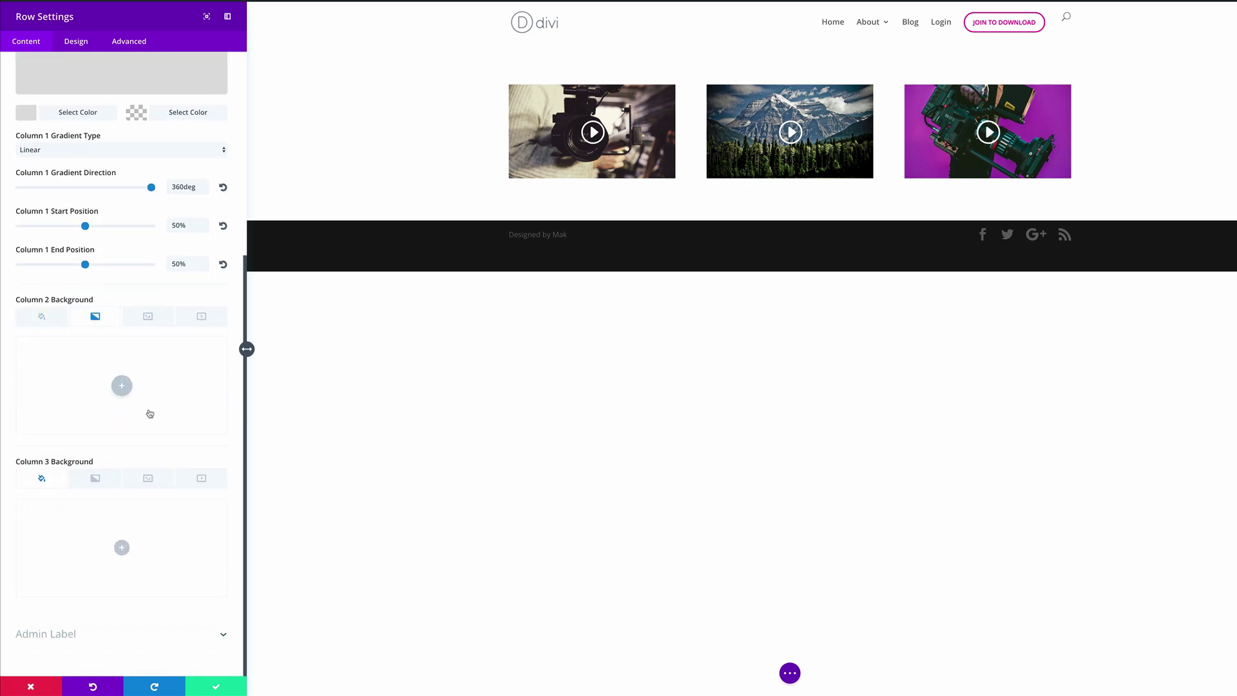
left_click(120, 387)
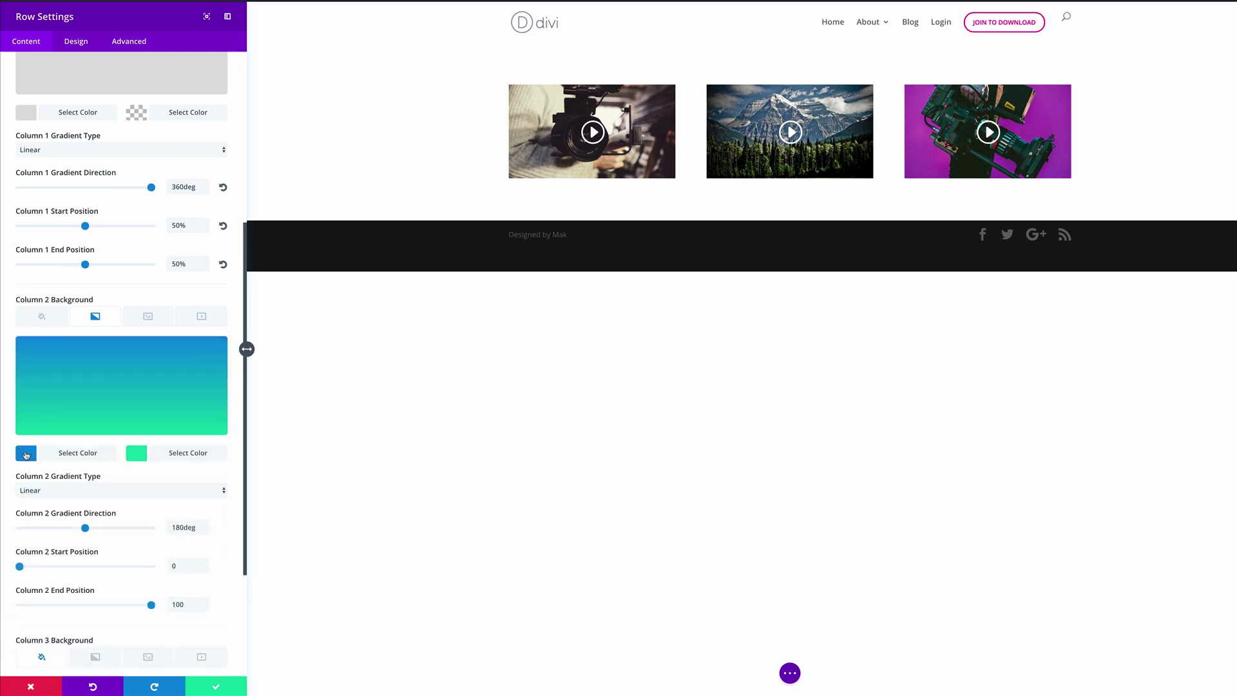
left_click(26, 455)
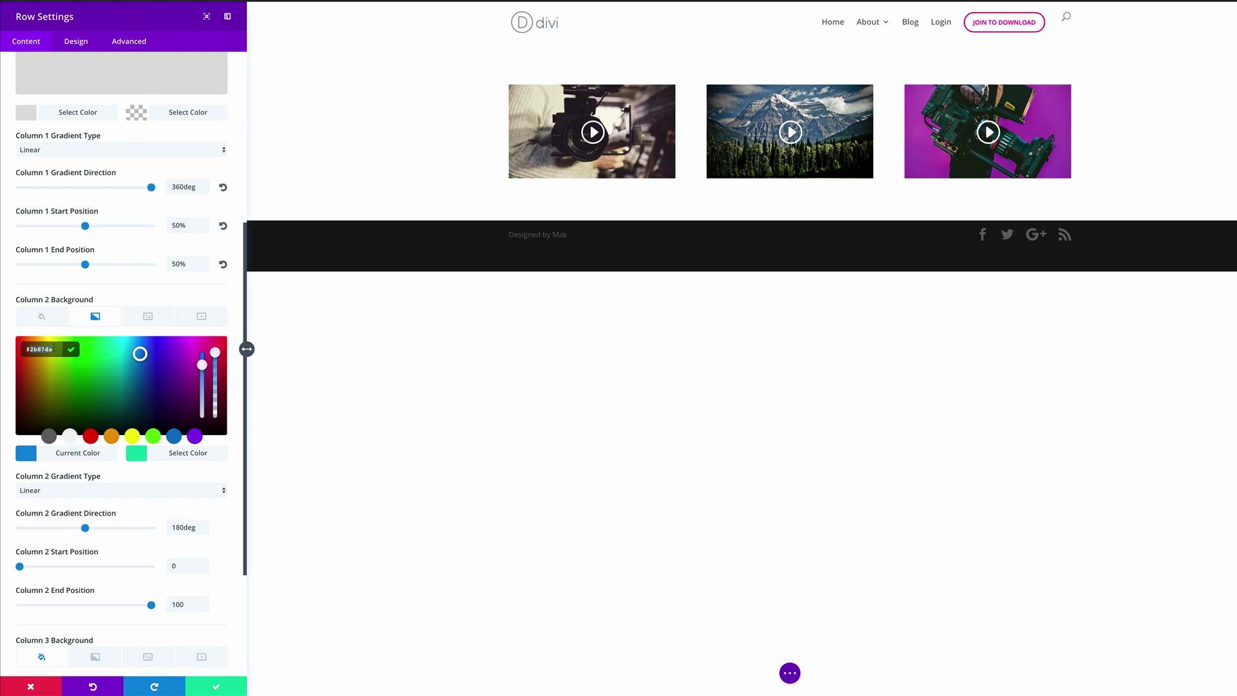
type("#dddddd")
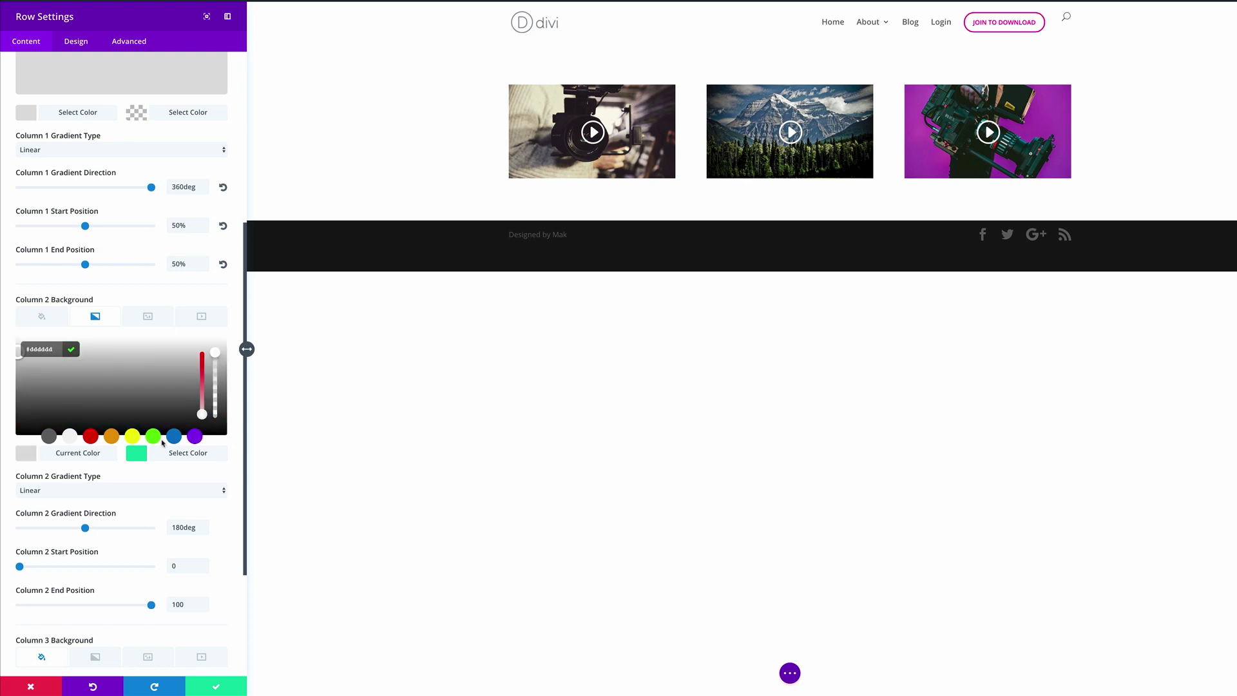
left_click(142, 453)
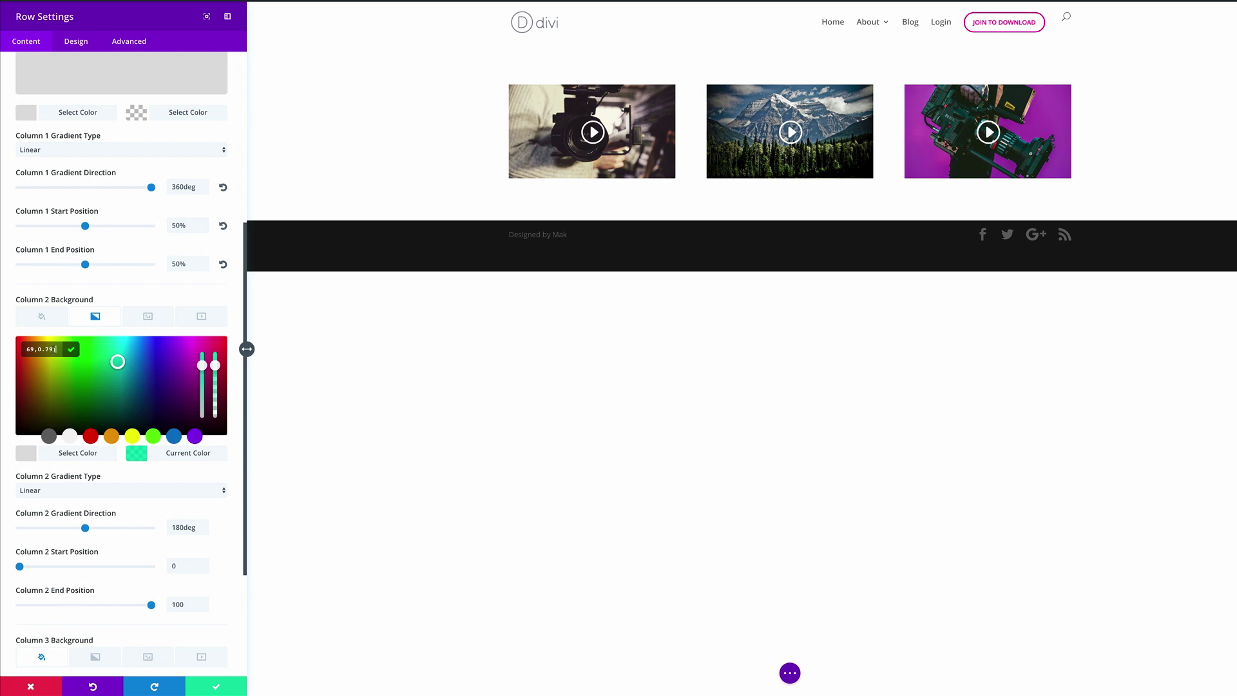
triple_click(49, 350)
key("super+v")
Step: Set the start and end positions of column 2's gradient to 50%
scroll(73, 403, "down", 2)
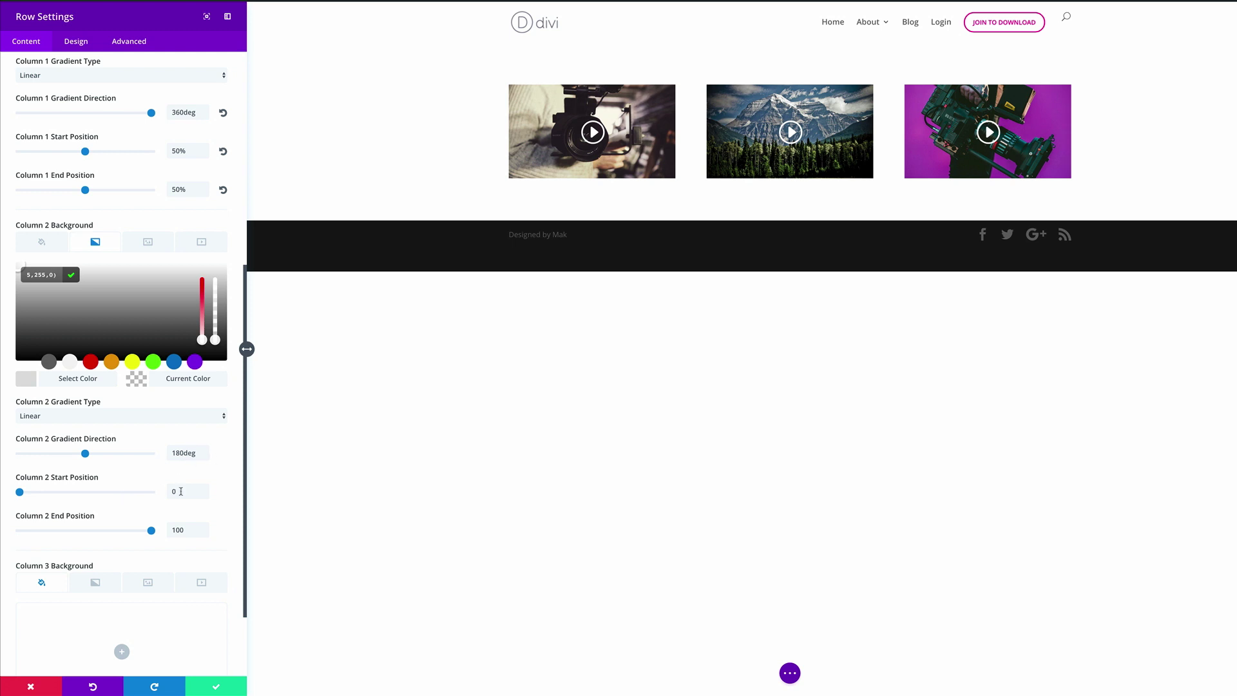
double_click(180, 492)
type("50")
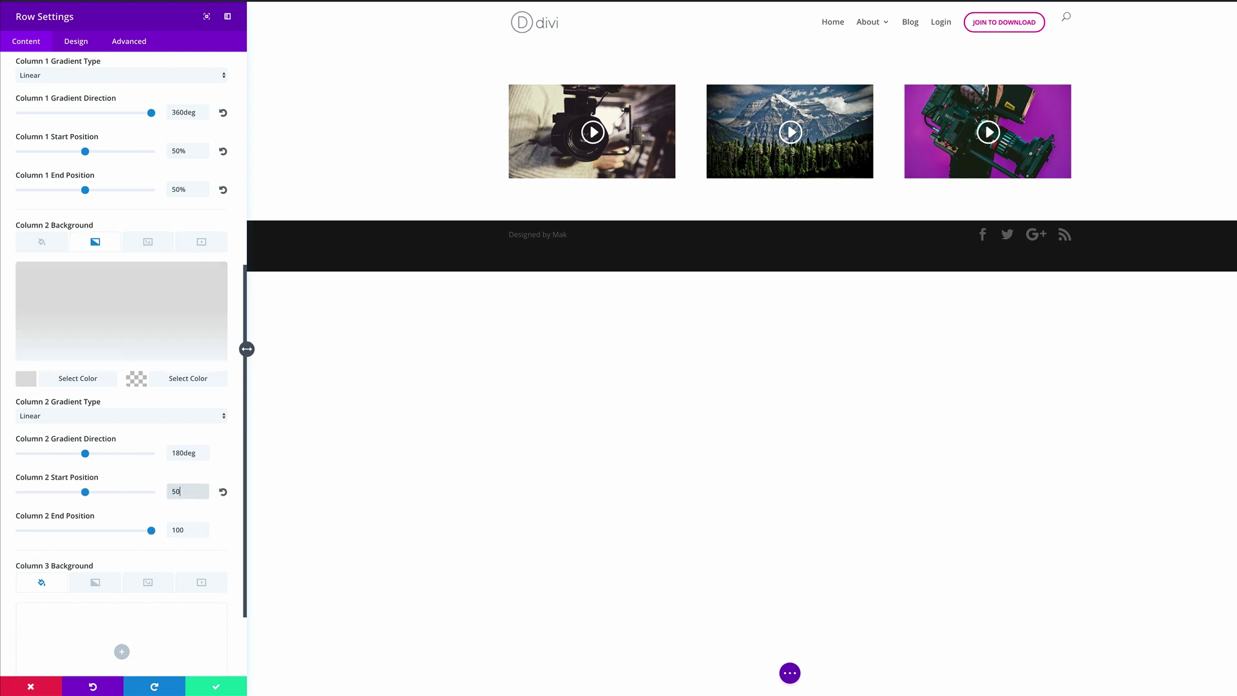
double_click(195, 525)
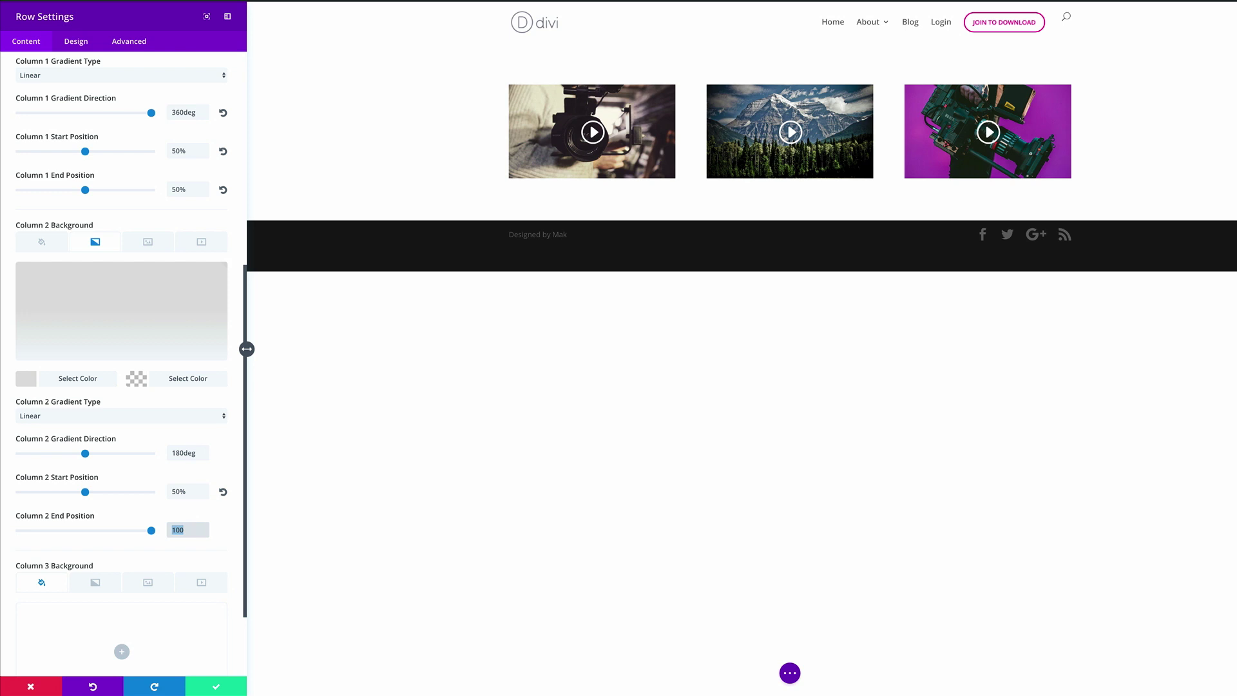
type("50")
Step: Add a gradient background to column 3 with the same light grey first color and rgba(255,255,255,0) as the second
scroll(195, 558, "down", 2)
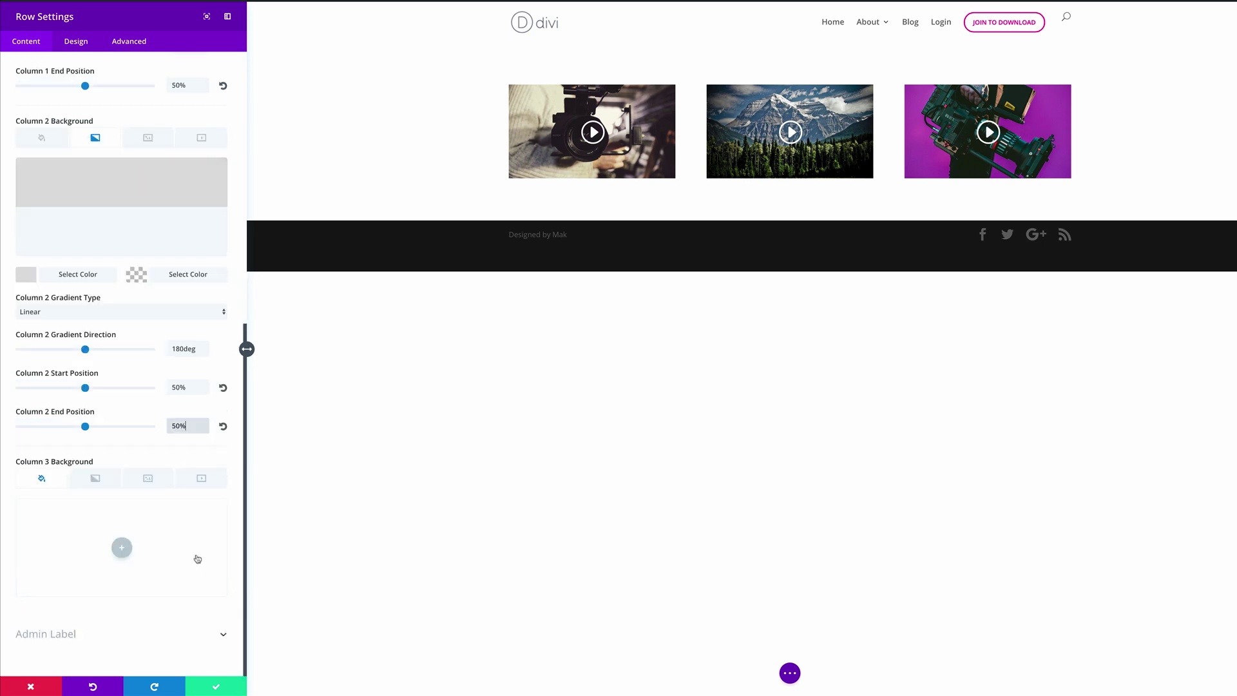
left_click(121, 548)
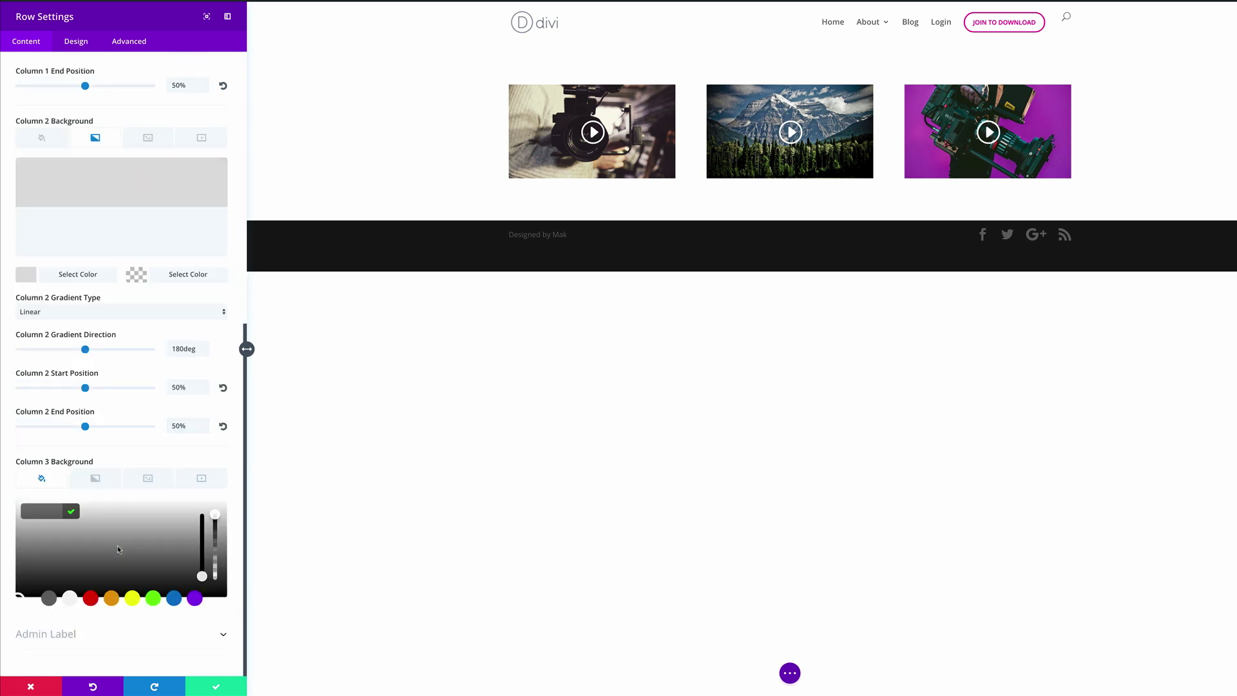
left_click(98, 477)
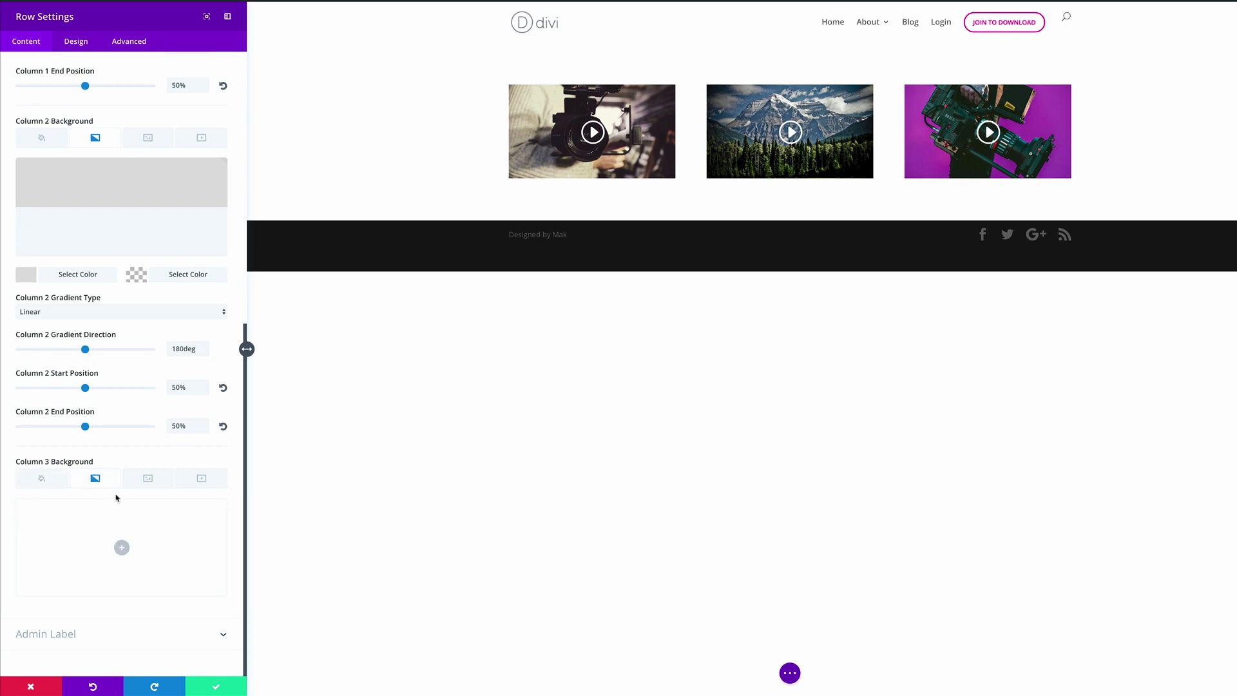
left_click(122, 548)
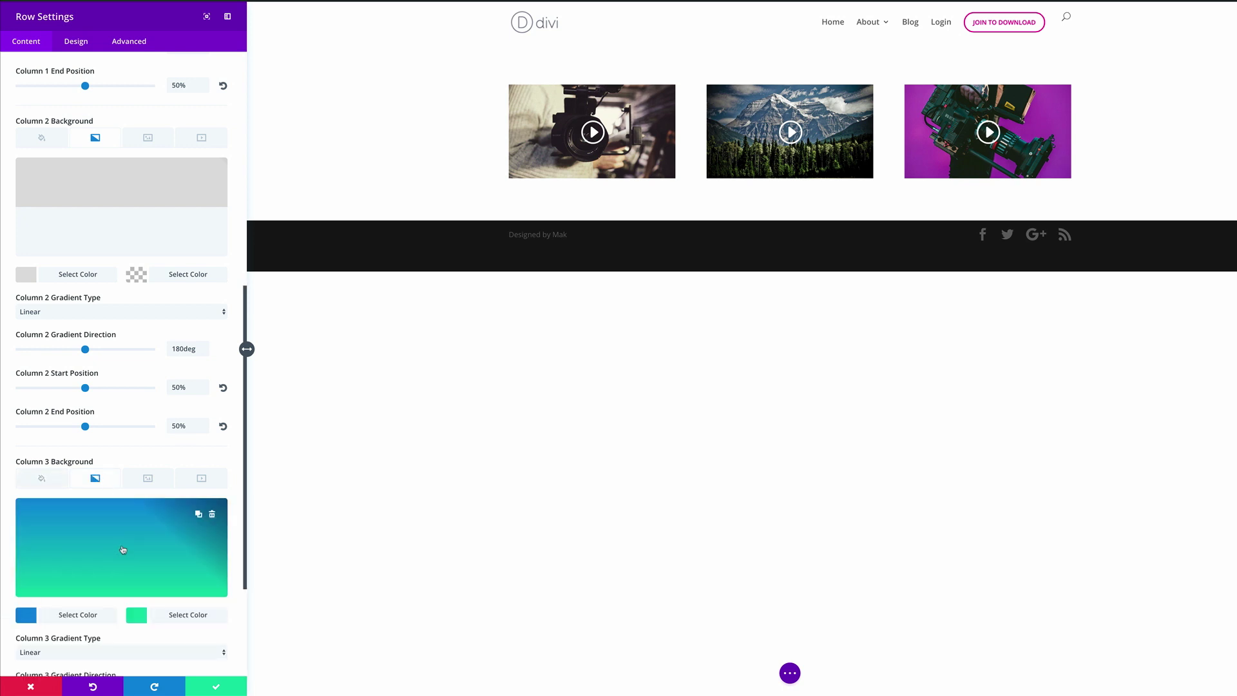
scroll(65, 586, "down", 2)
left_click(57, 532)
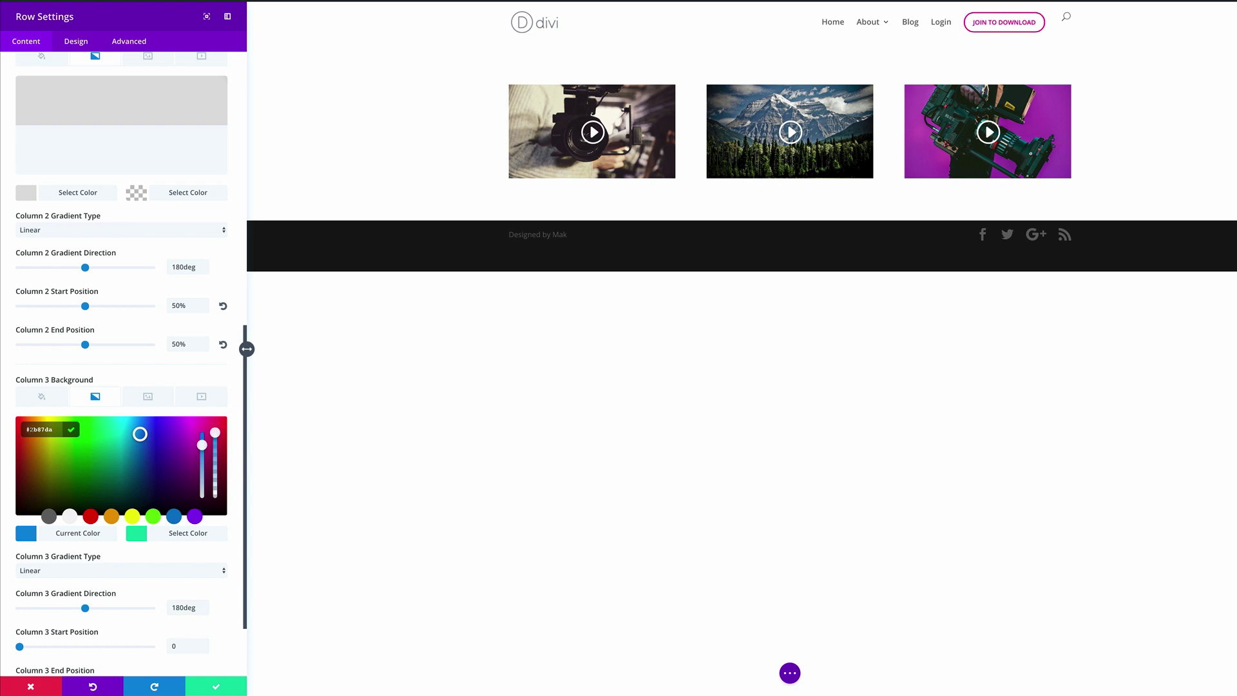
left_click(138, 534)
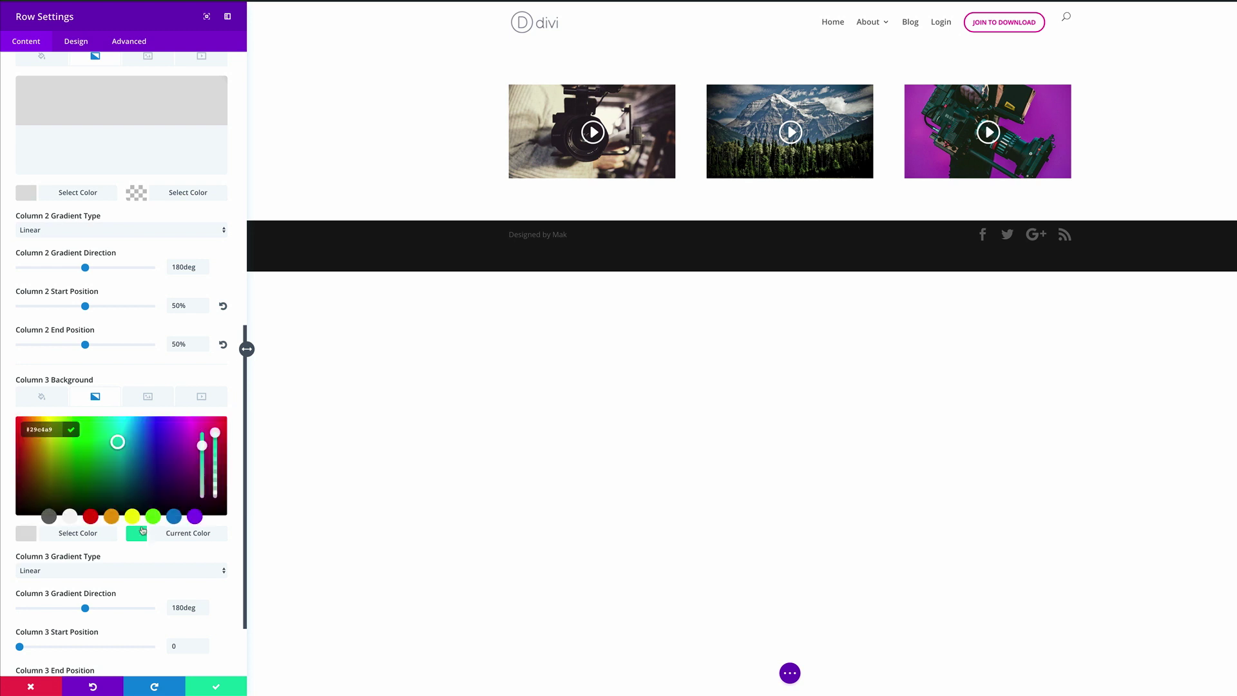
left_click_drag(215, 432, 215, 494)
Step: Set column 3's gradient direction to 360deg and its start and end positions to 50%, and check the column gradients
scroll(115, 470, "down", 2)
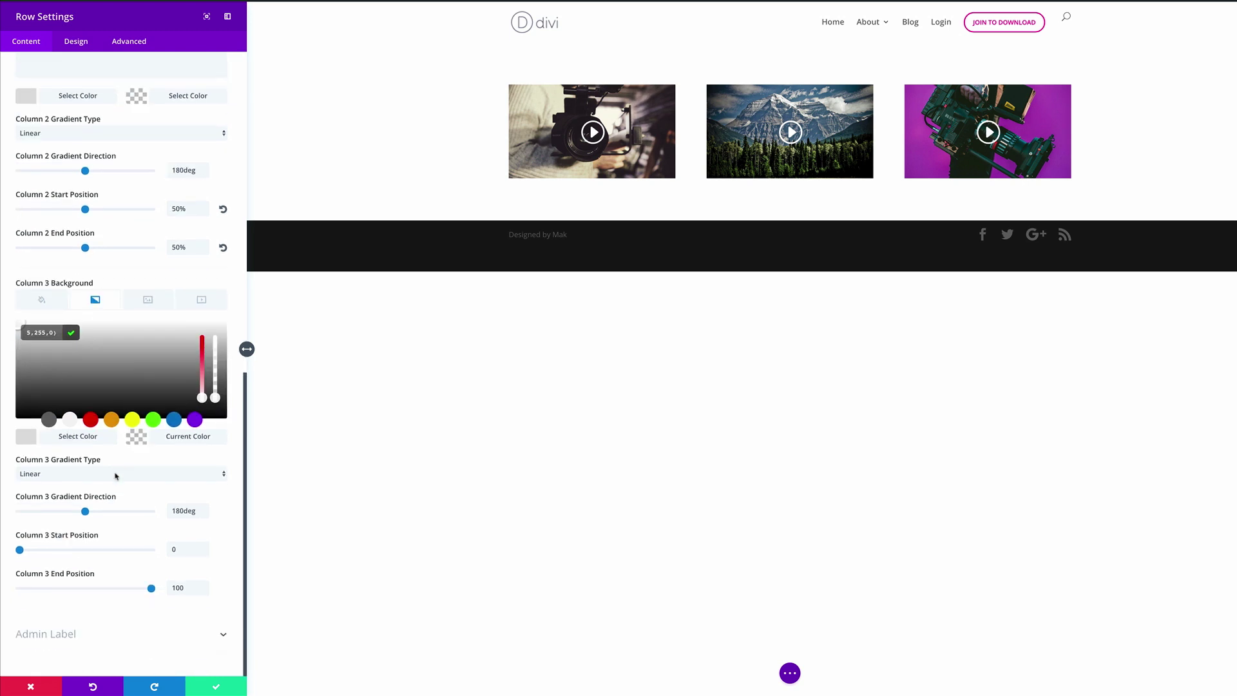
left_click_drag(184, 509, 126, 505)
type("360")
left_click_drag(191, 549, 144, 549)
type("50")
double_click(186, 584)
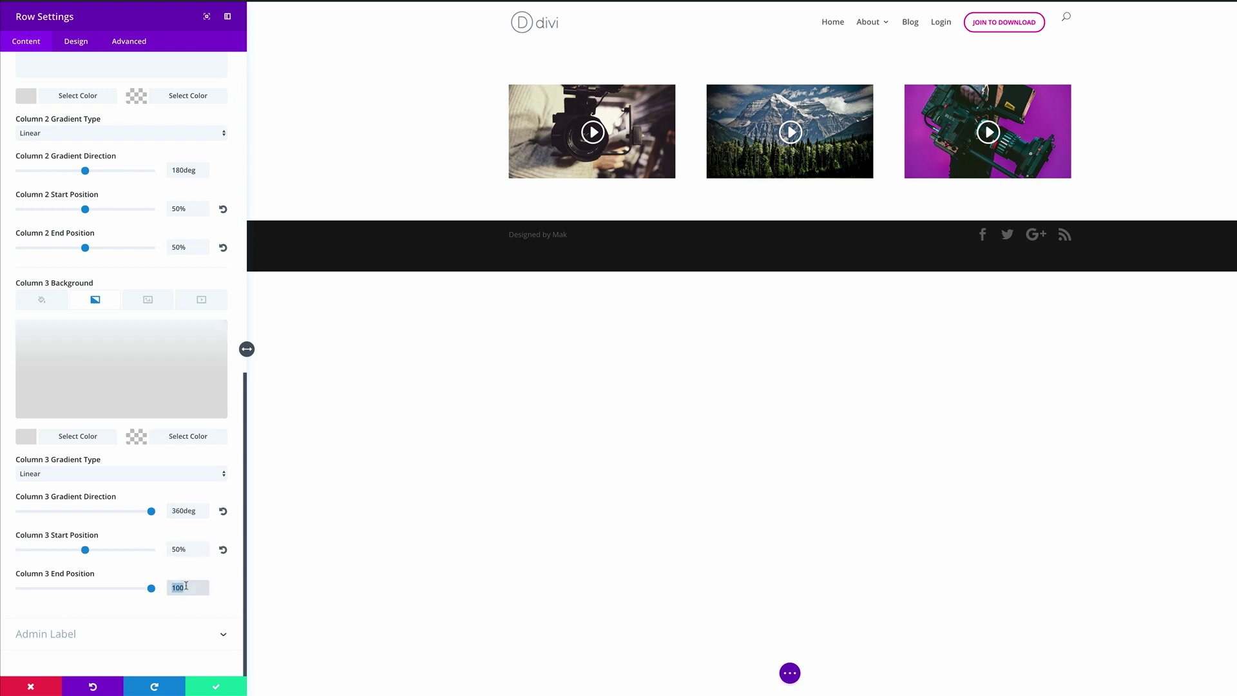
scroll(118, 430, "up", 5)
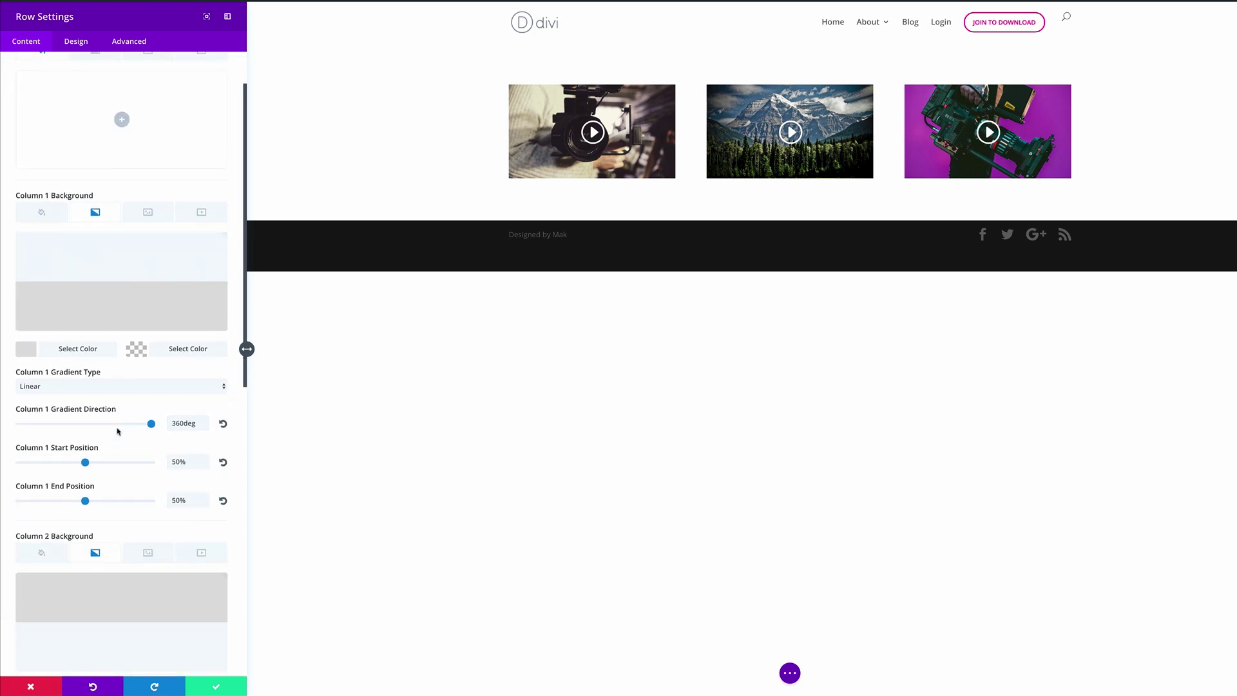
scroll(118, 431, "down", 1)
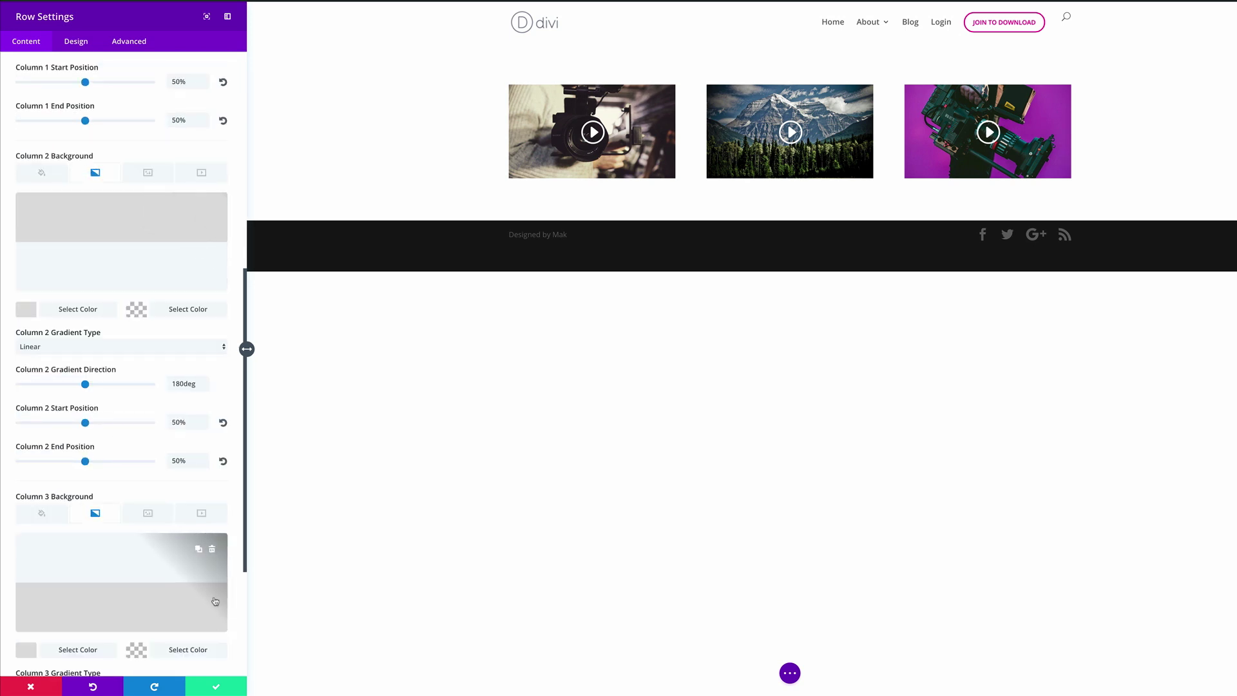
Step: Make the row fullwidth, use a custom gutter width of 1 and equalize the column heights
left_click(84, 43)
left_click(37, 94)
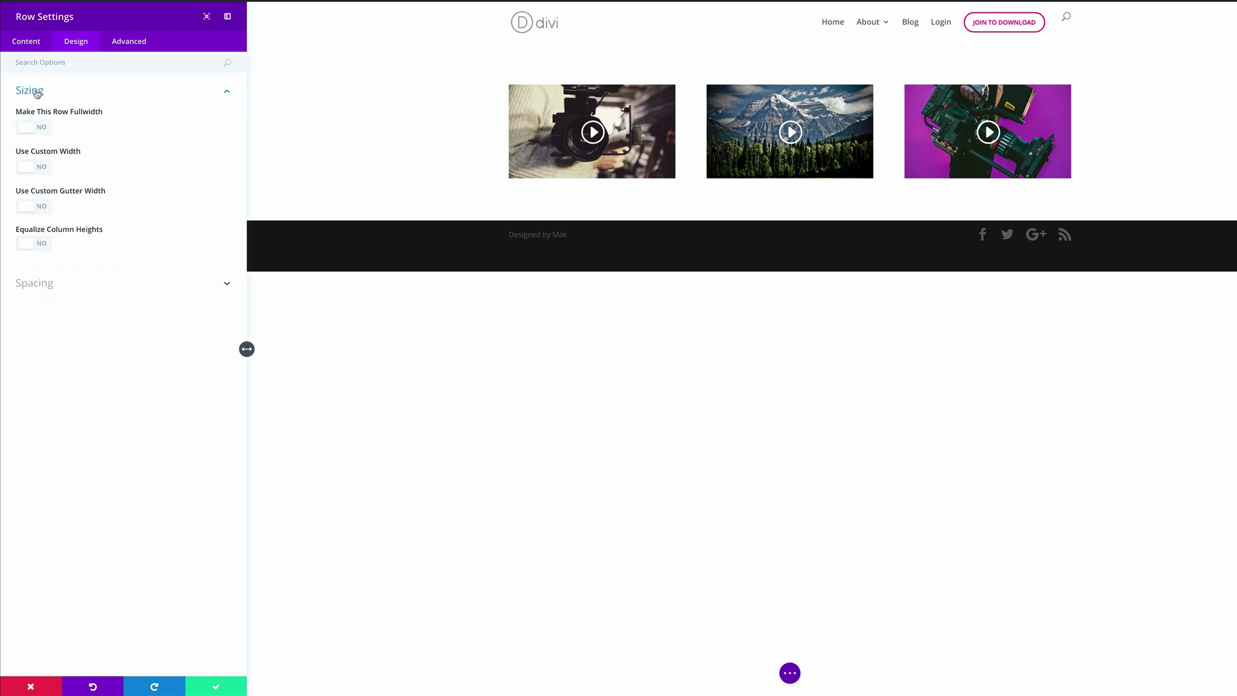
left_click(43, 127)
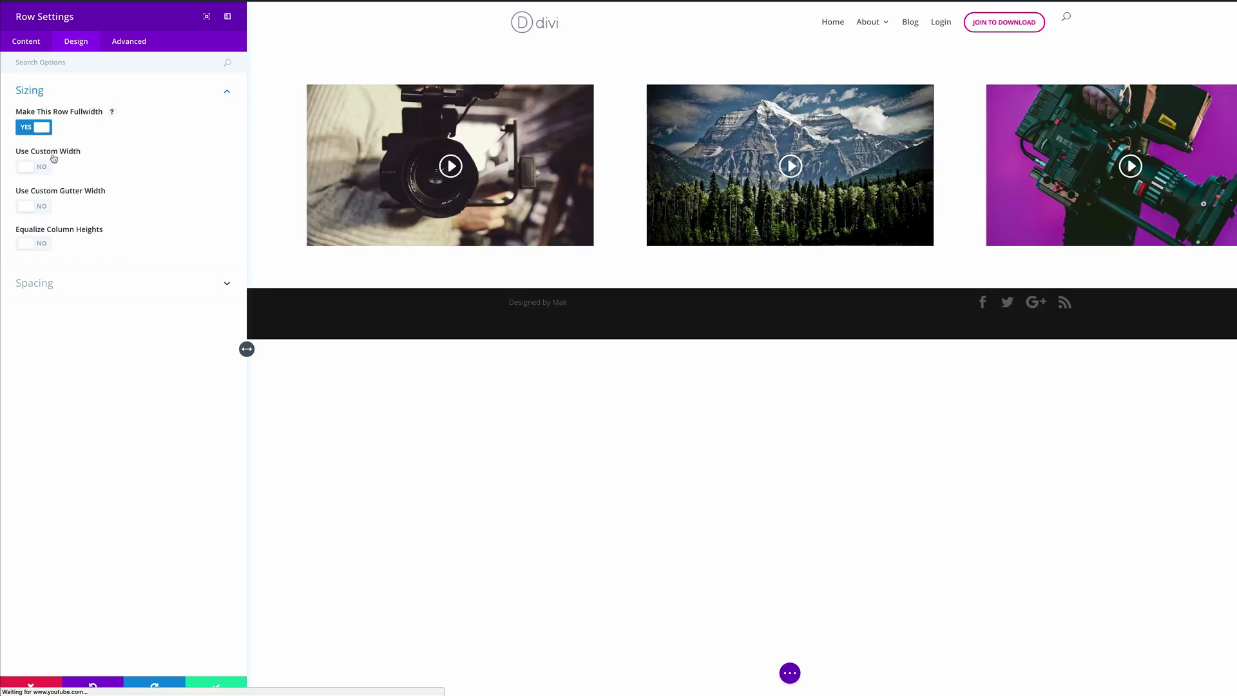
left_click(43, 206)
double_click(186, 246)
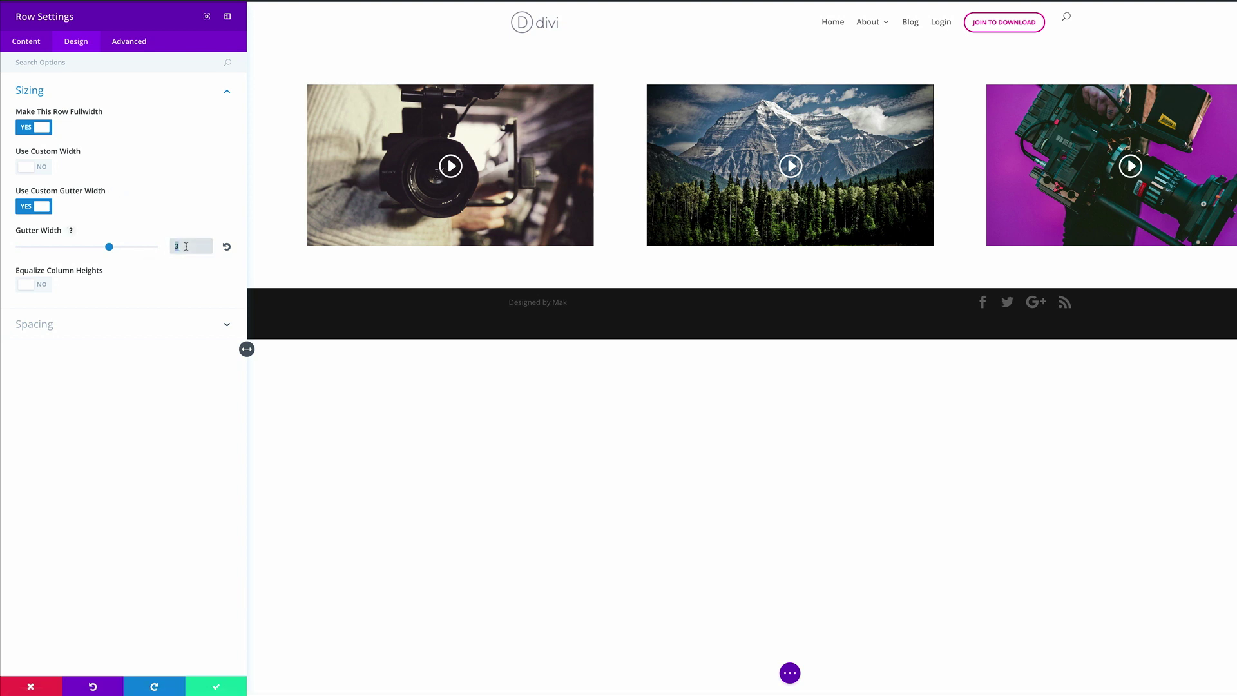
left_click(42, 287)
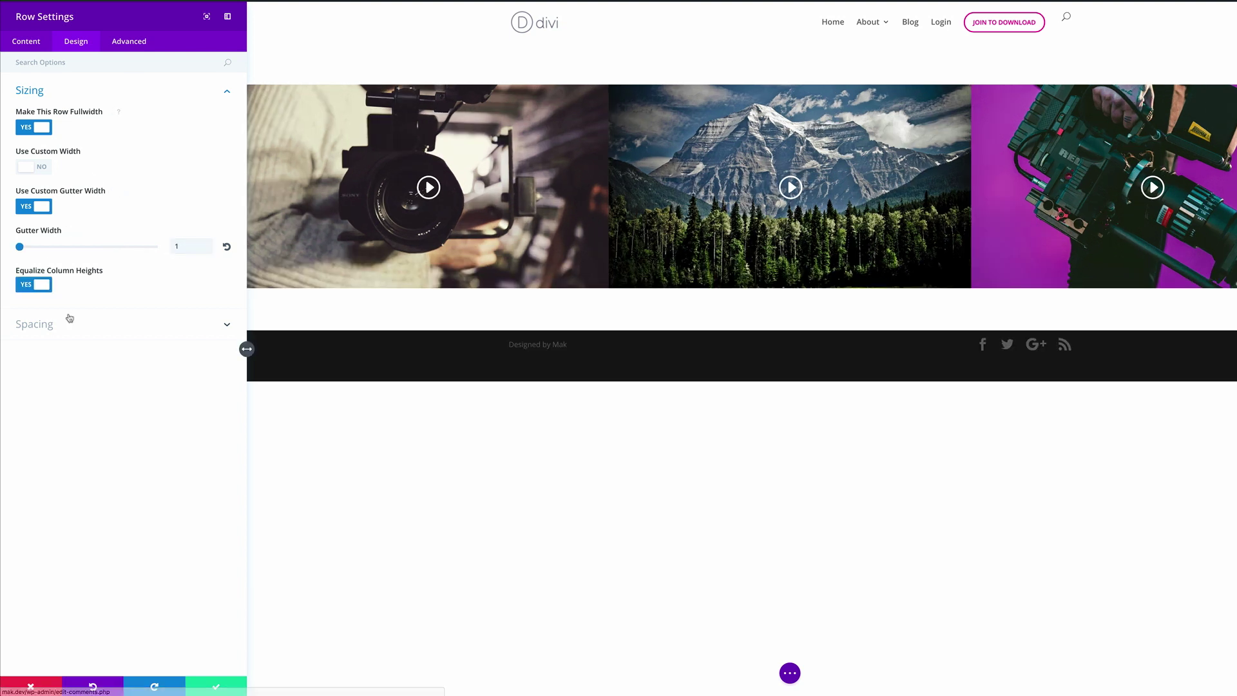
Step: Set the row's custom top and bottom padding to 0px
left_click(48, 327)
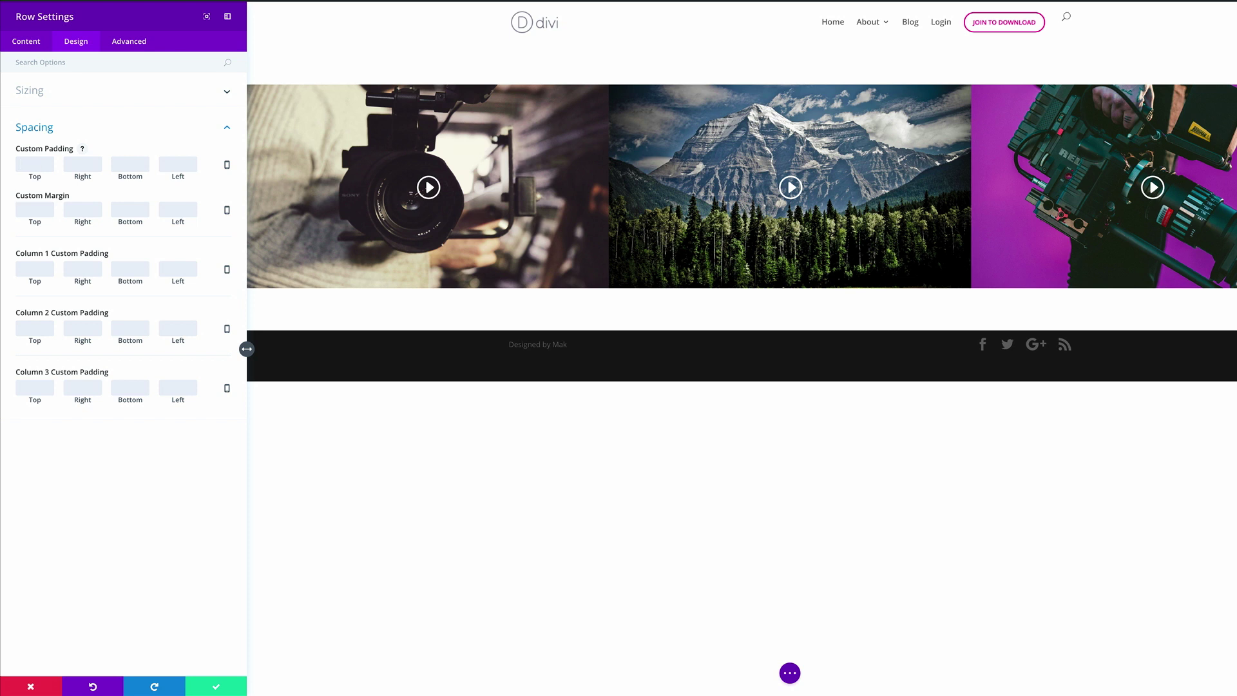
type("0")
left_click(137, 165)
type("0")
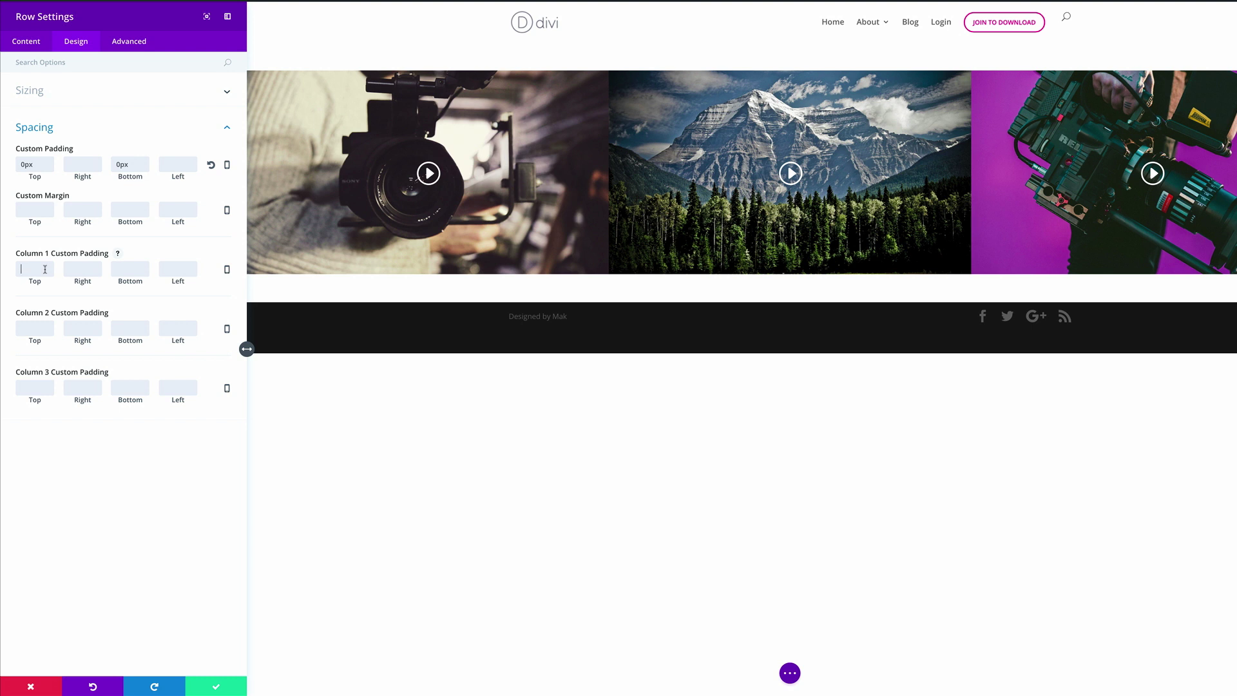
Step: Set 3% custom padding on all four sides of each of the three columns and finish the row settings
type("3%")
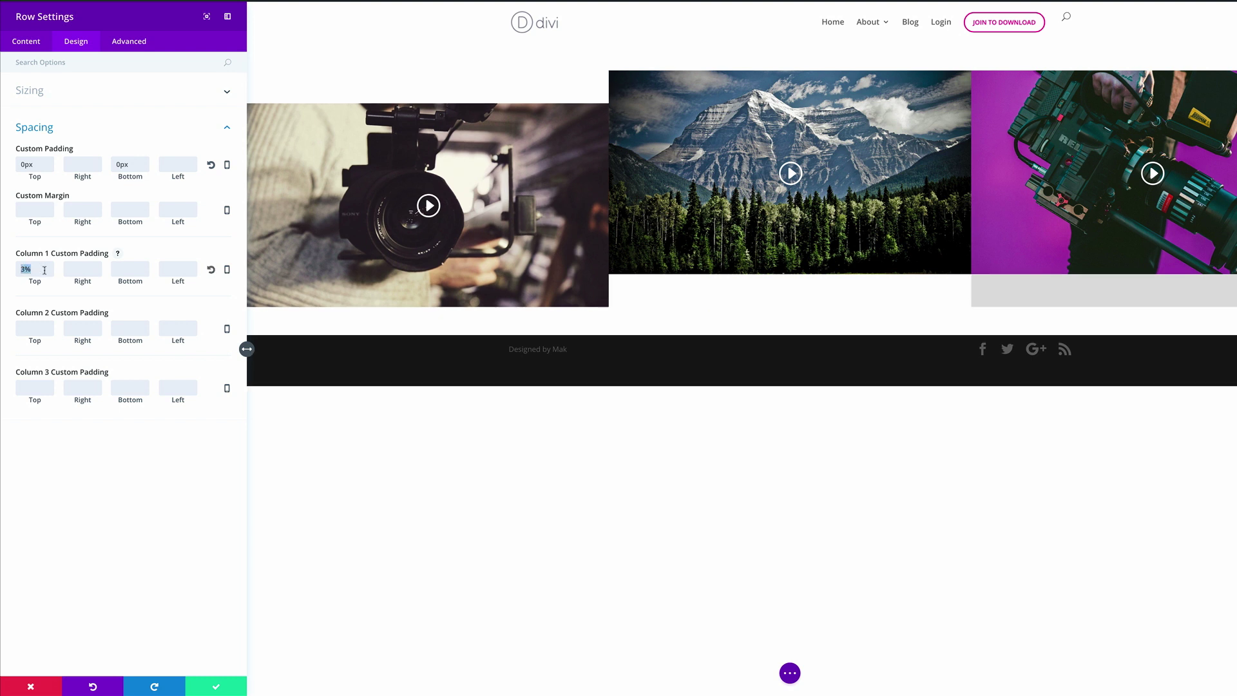
left_click(82, 268)
type("3%3%")
left_click(165, 269)
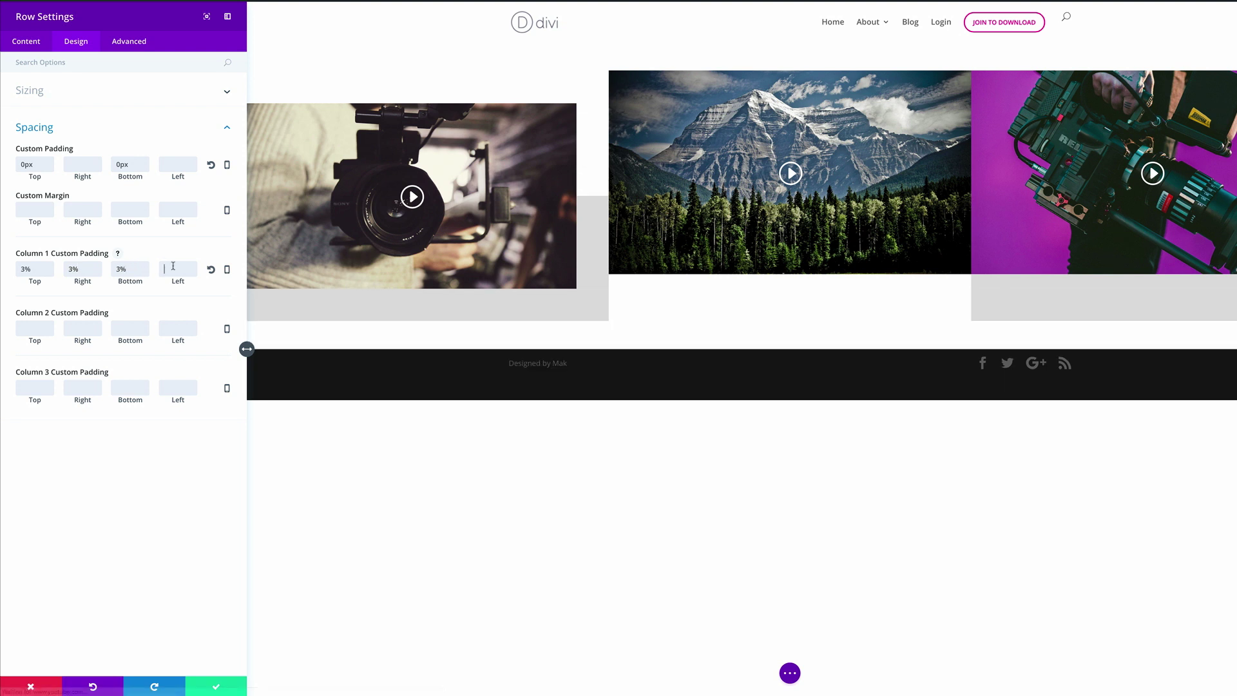
type("3%")
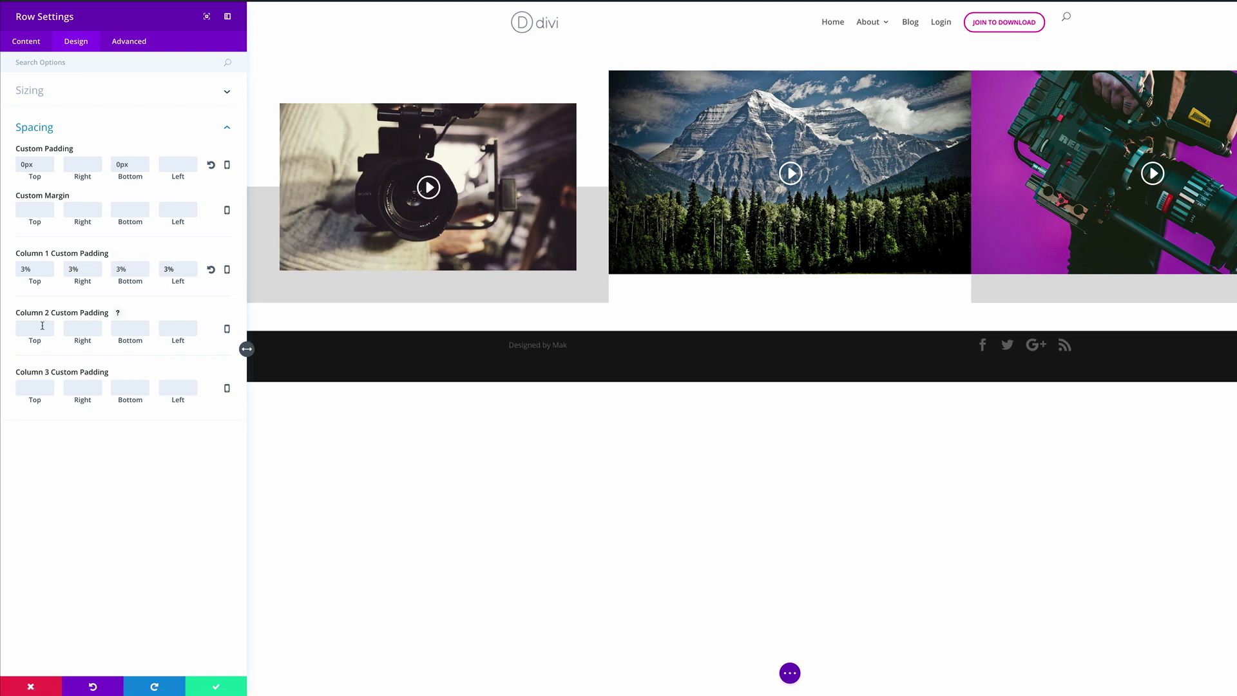
key("Escape")
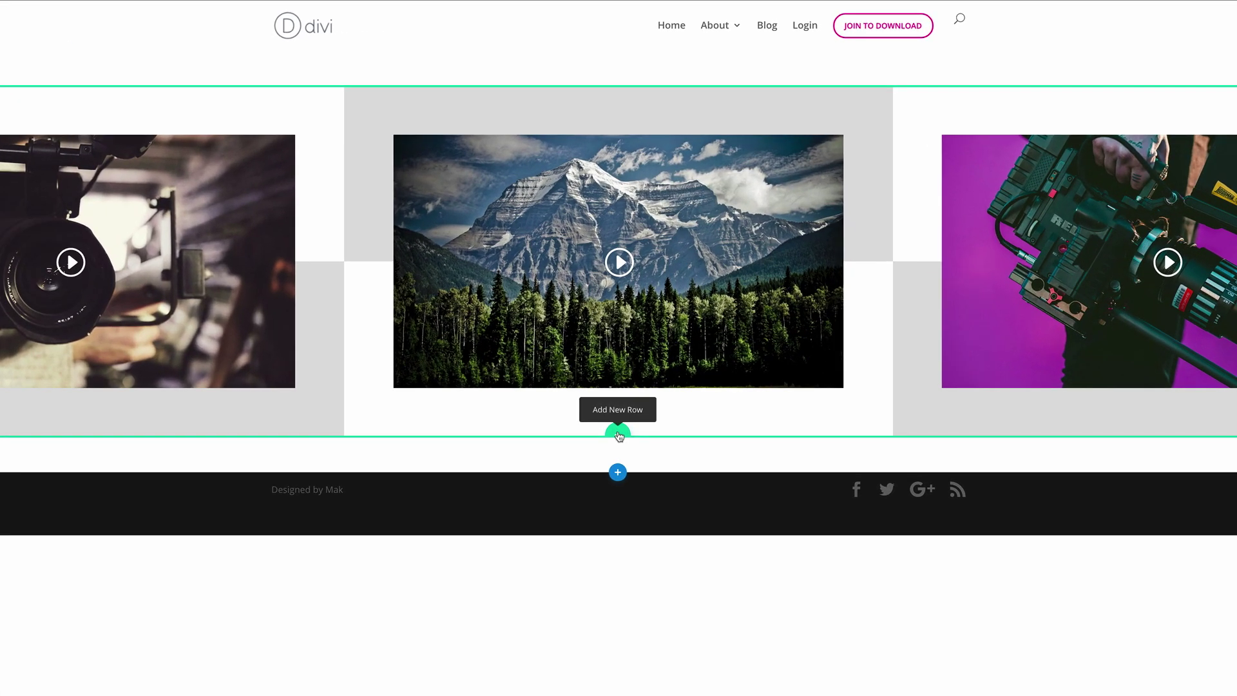
Step: Add a new single-column row below the video row
left_click(618, 434)
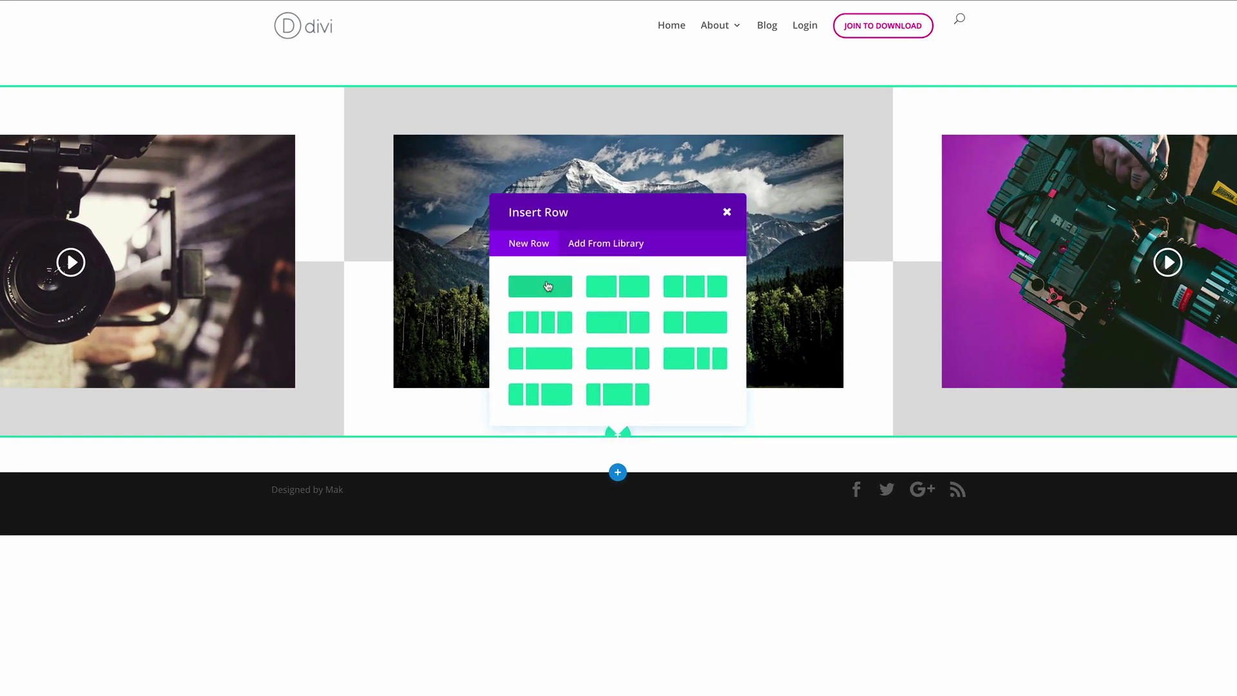
left_click(548, 284)
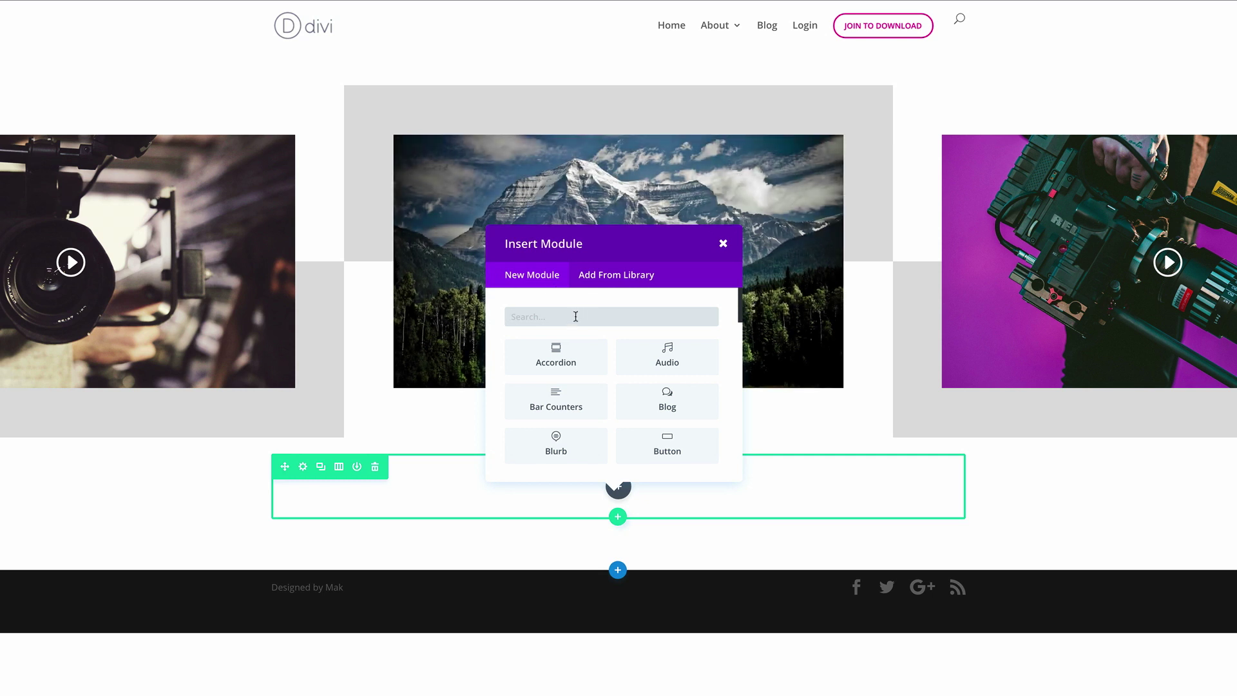
Step: Insert a Blurb module in the single-column row and title it "Lorem ipsum dolor sit"
left_click(556, 445)
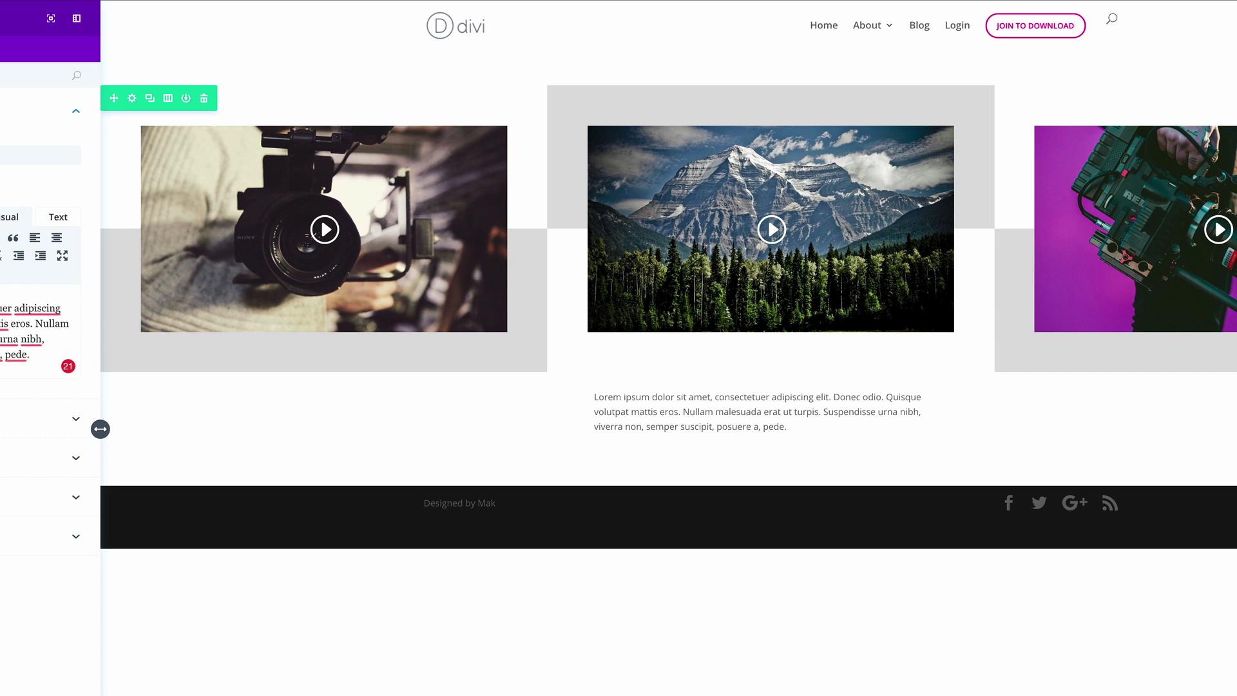
left_click(7, 155)
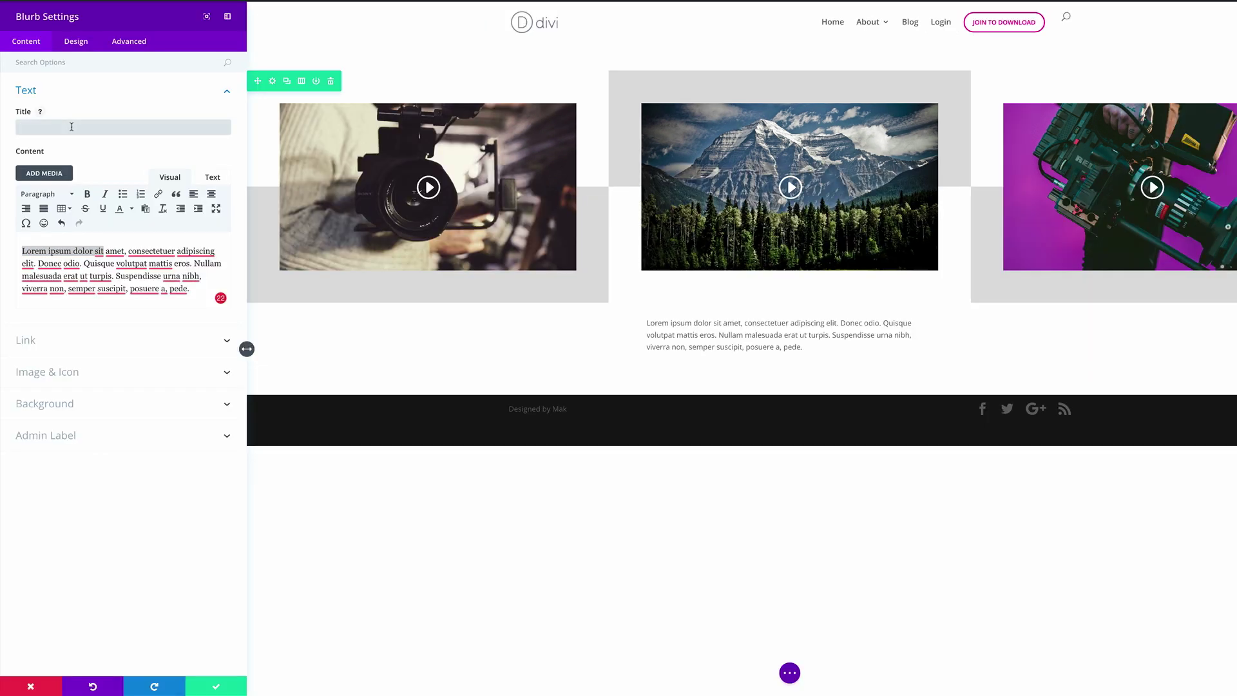
type("Lorem ipsum dolor sit")
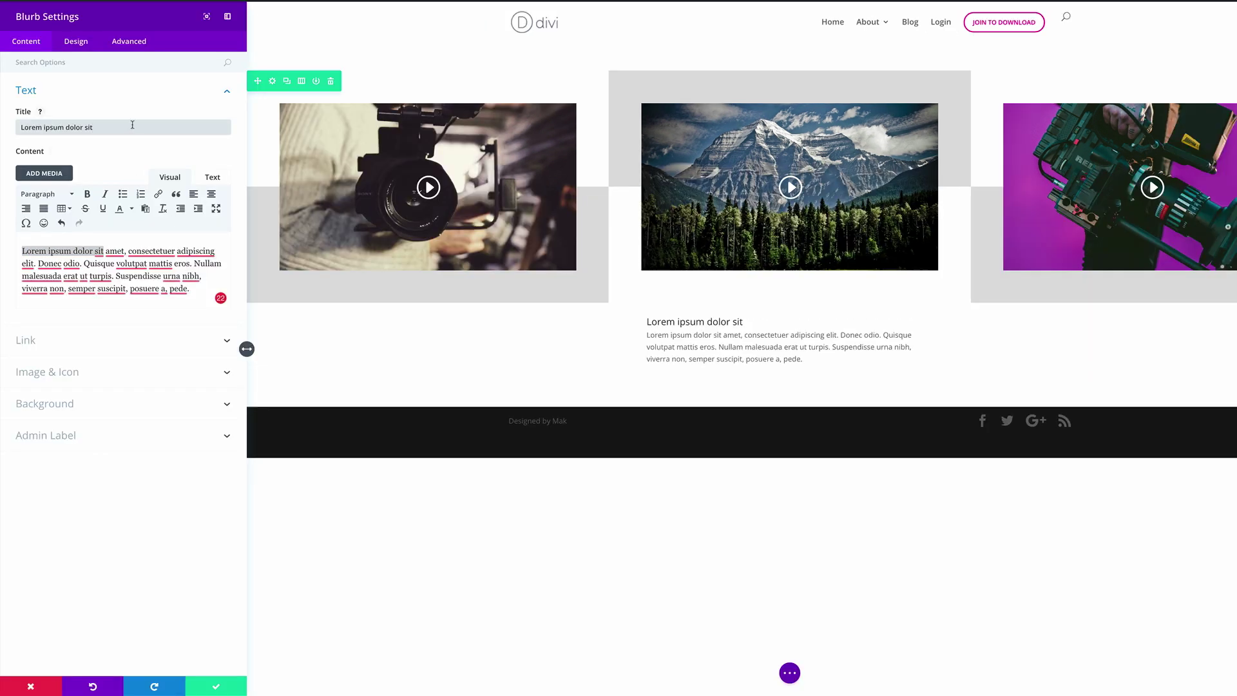
Step: Set the blurb's text orientation to Center
left_click(72, 41)
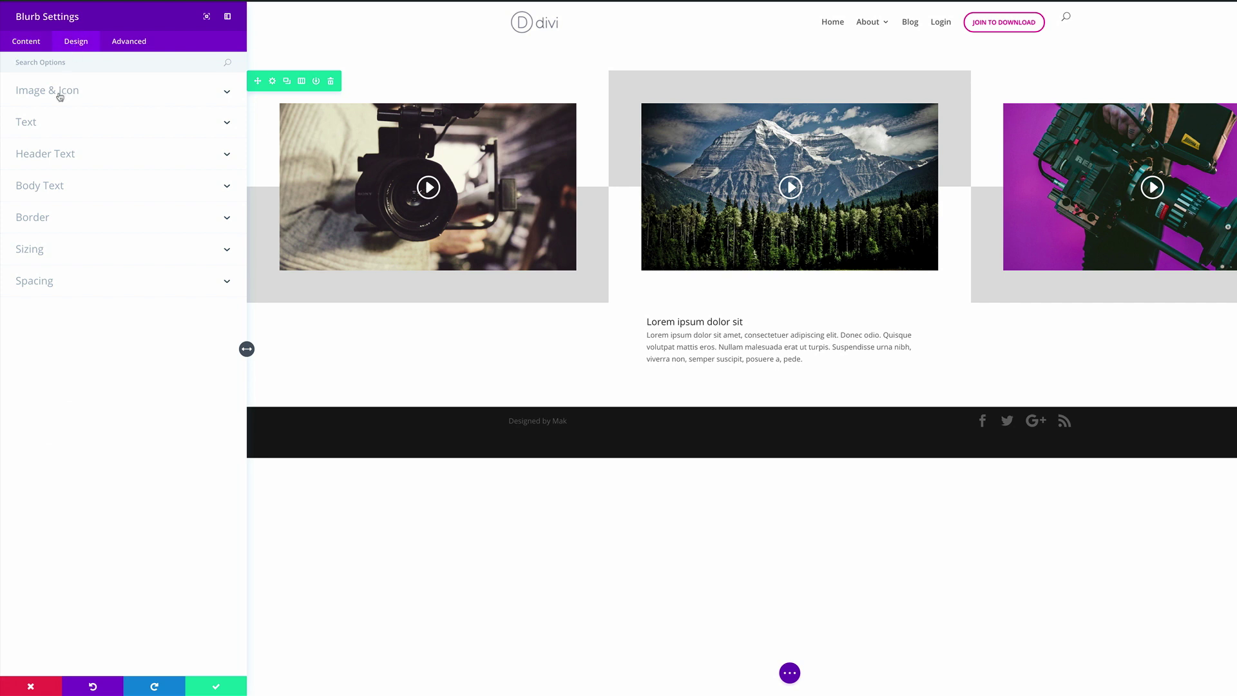
left_click(46, 122)
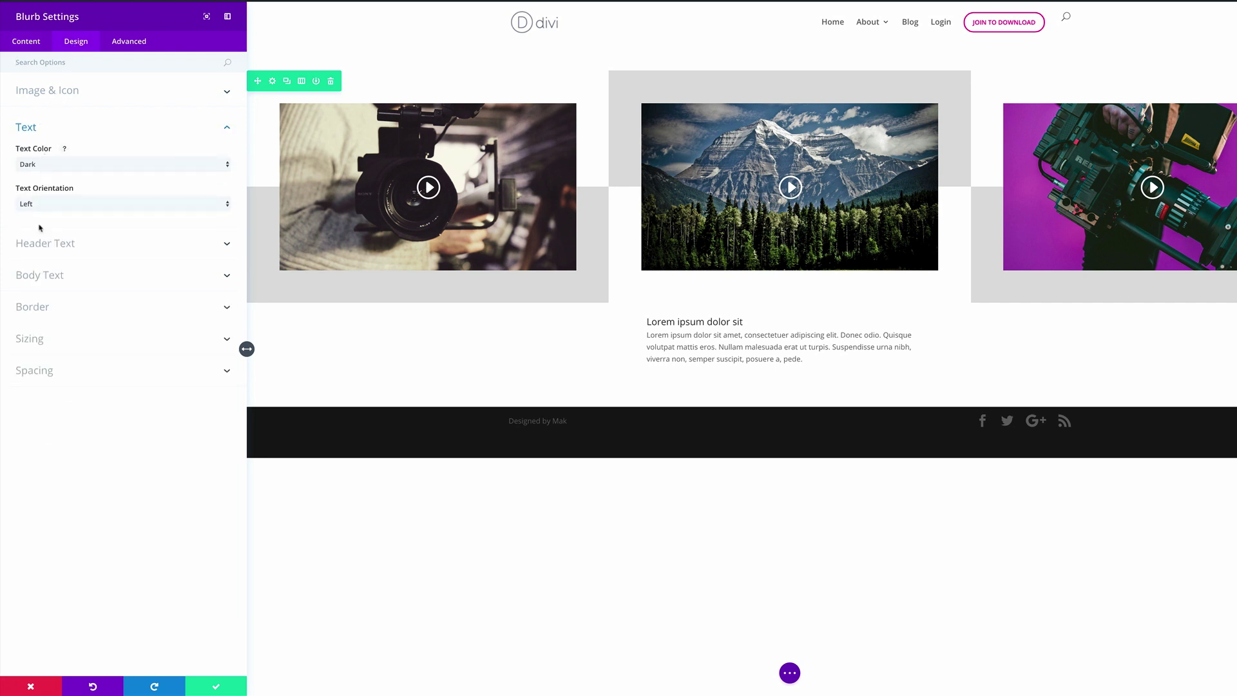
left_click(49, 204)
left_click(50, 211)
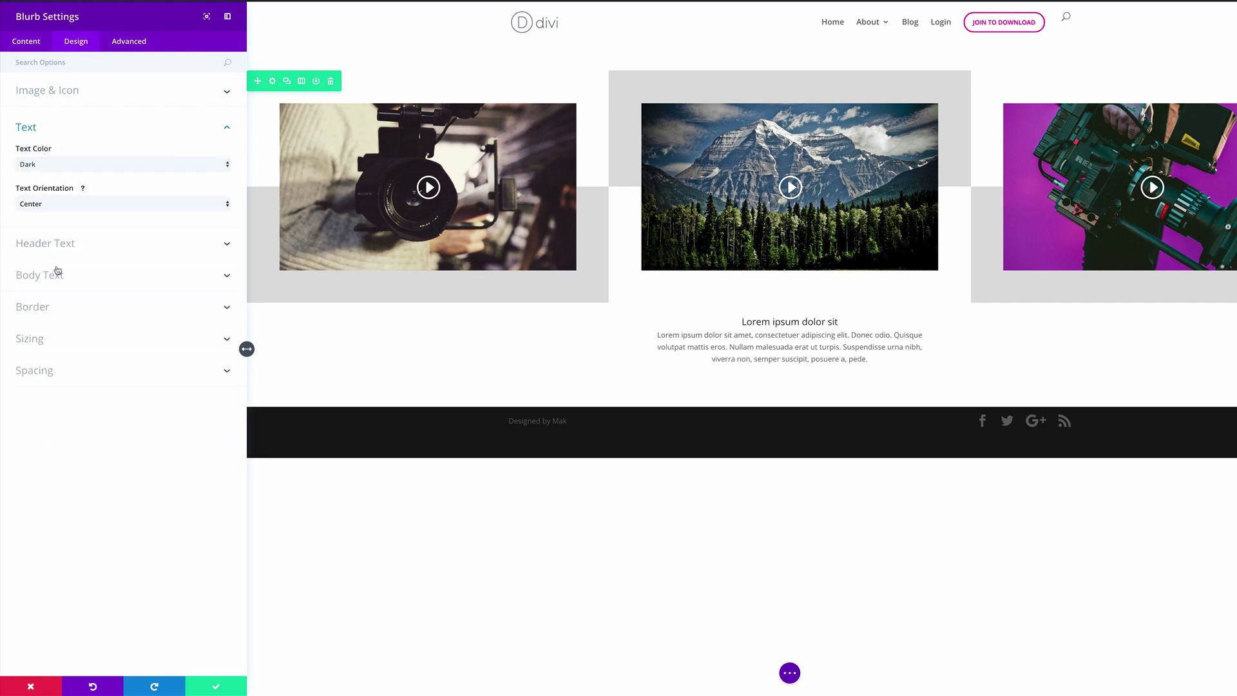
Step: Style the blurb's header text with the Roboto font, a 54px font size and 1px letter spacing
left_click(60, 244)
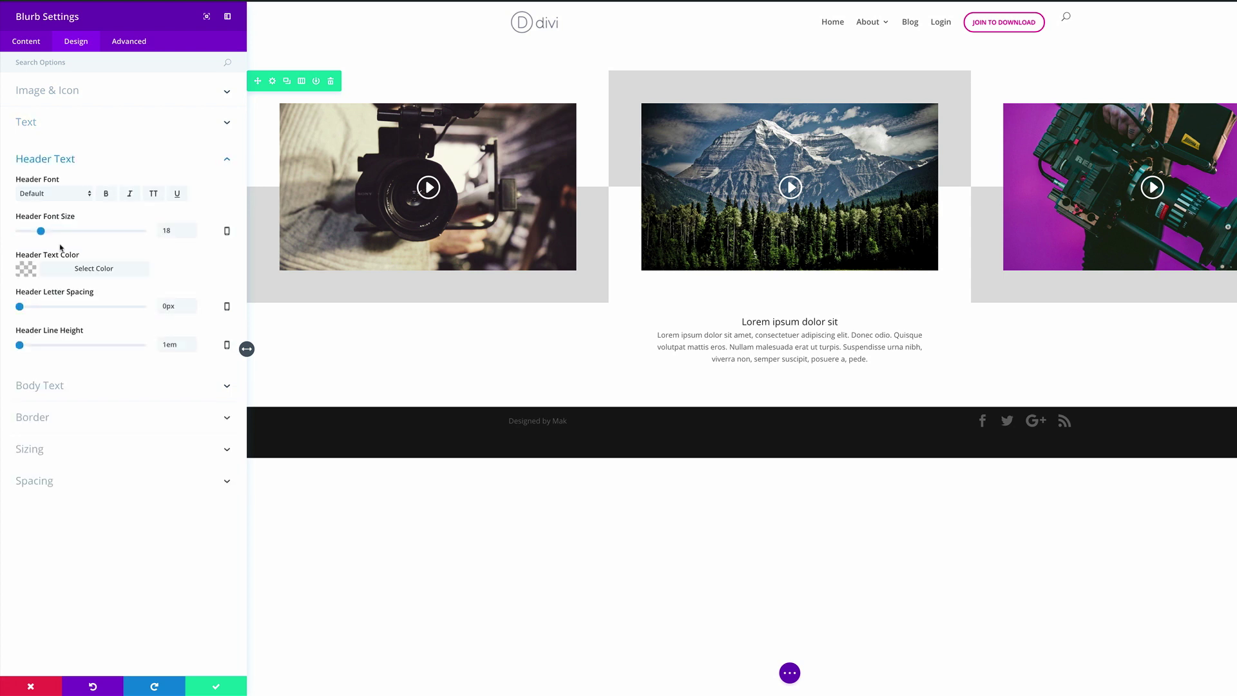
left_click(66, 194)
scroll(50, 526, "down", 3)
left_click(50, 517)
left_click(179, 230)
double_click(179, 230)
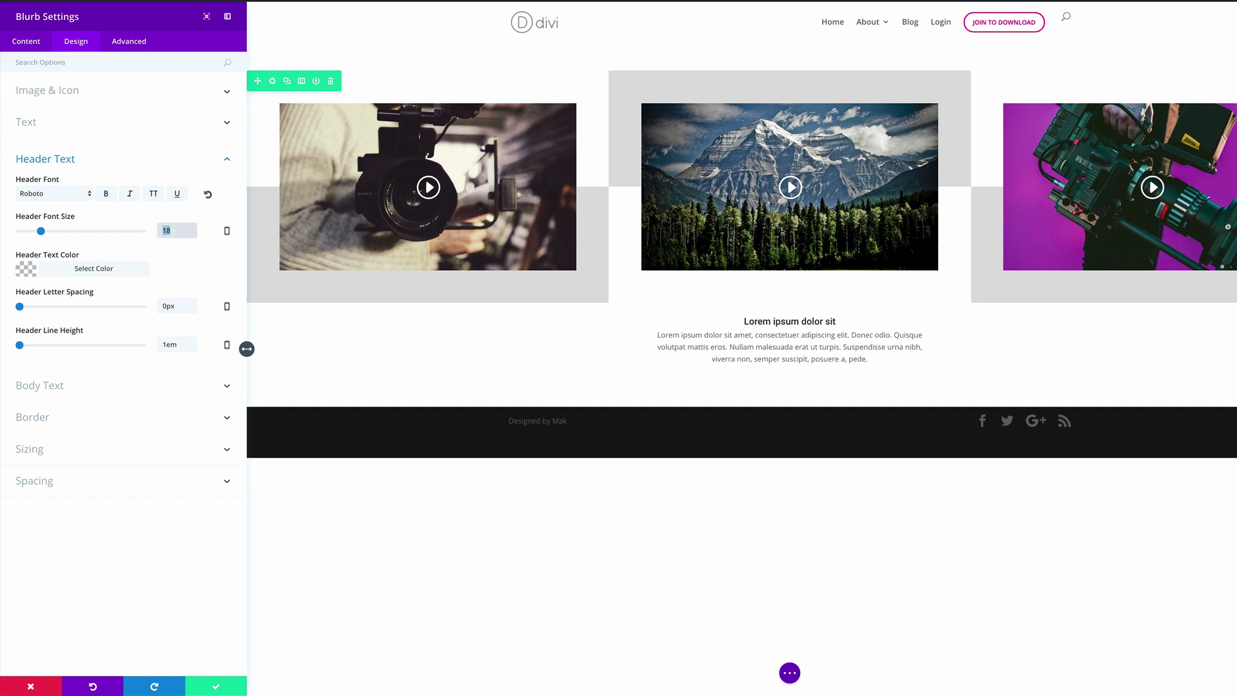
type("54")
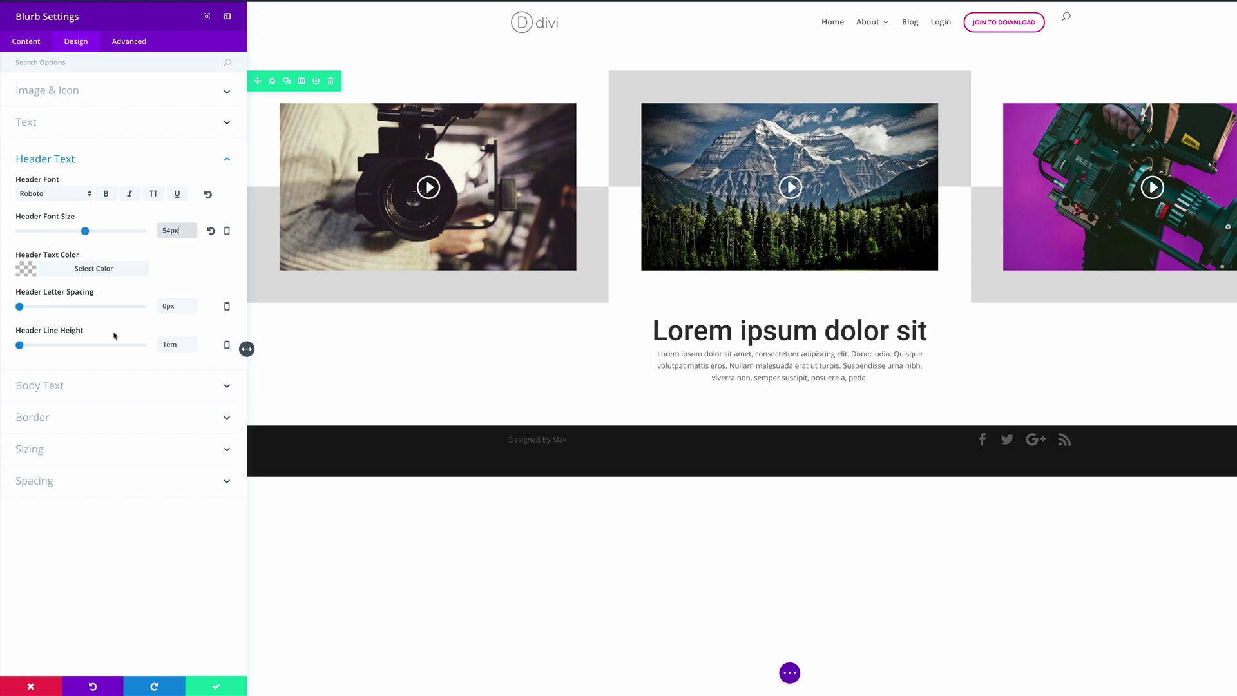
left_click_drag(165, 305, 159, 306)
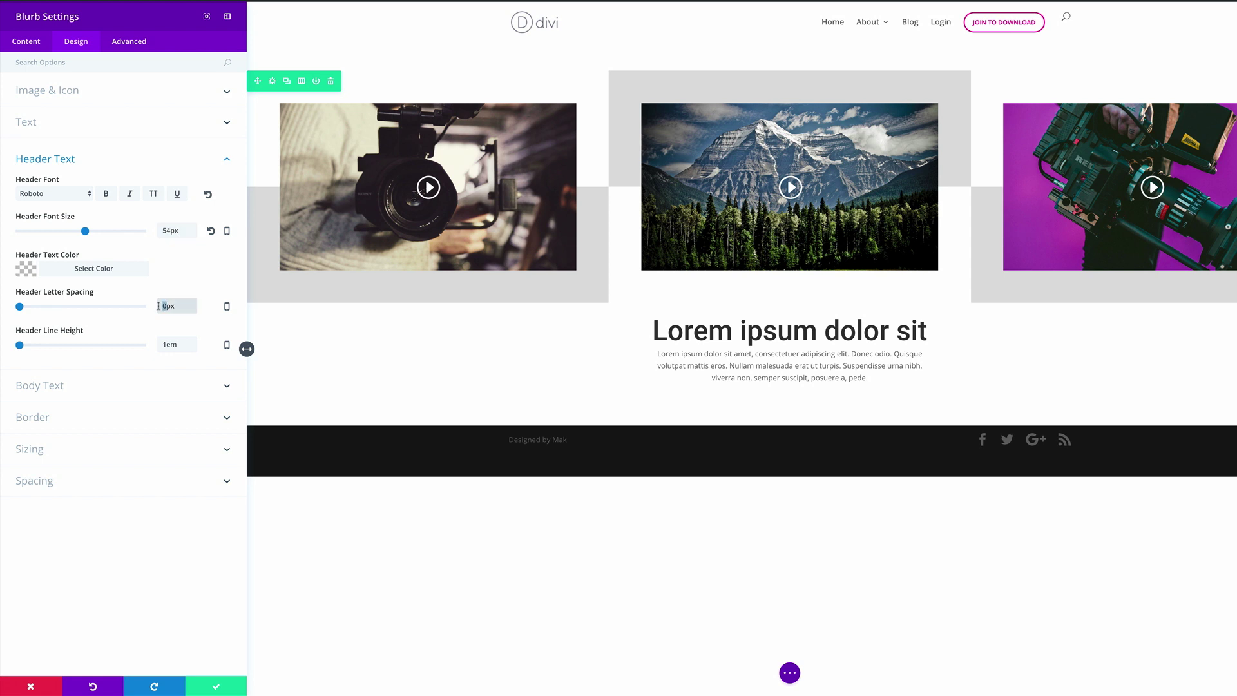
type("1")
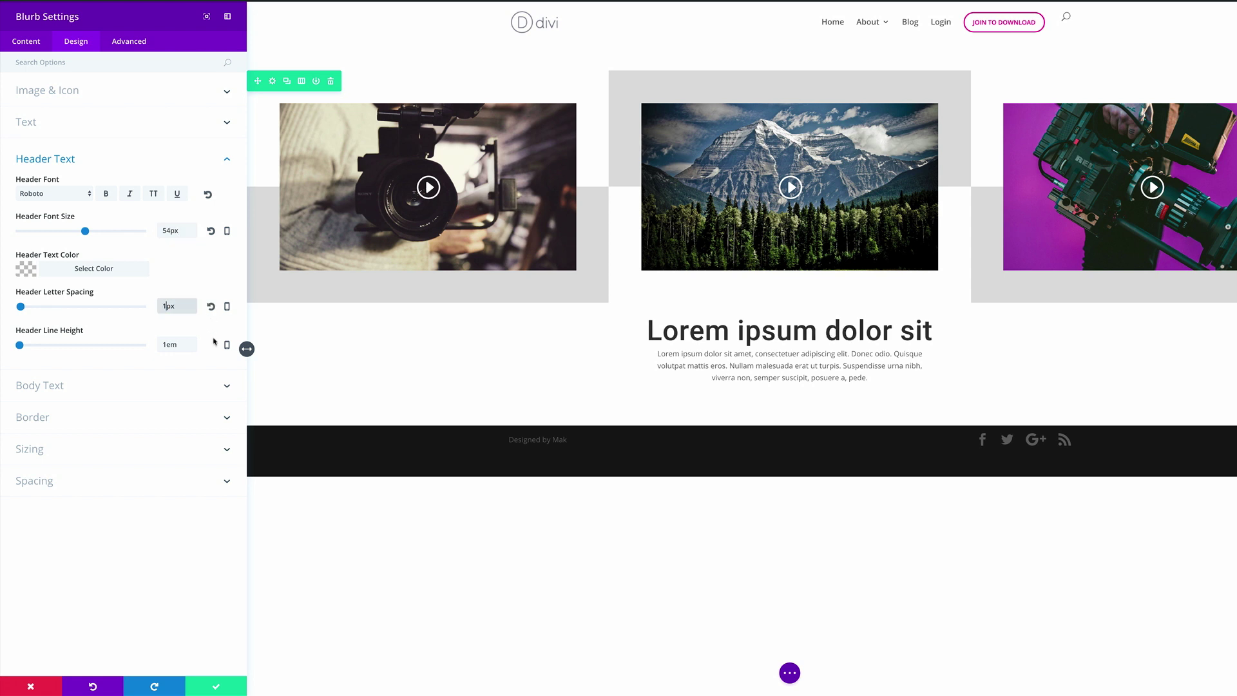
Step: Style the blurb's body text with a 20px font size, the Roboto font and a 1.3em line height
left_click(57, 386)
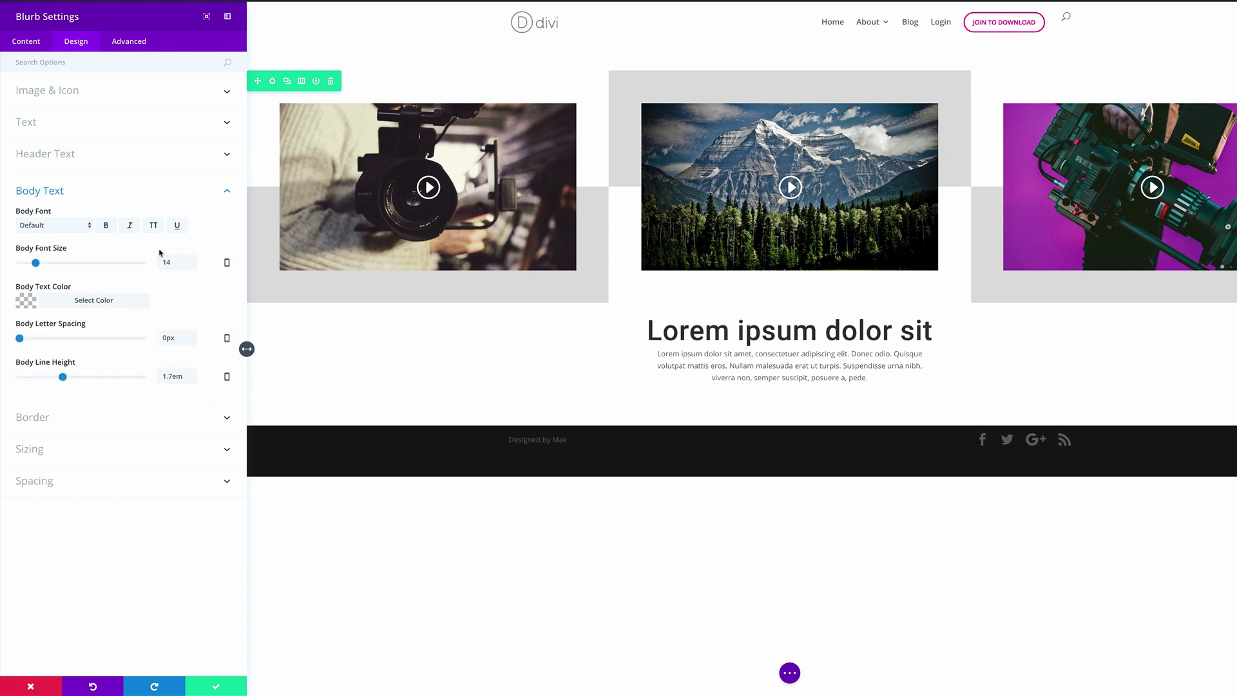
double_click(172, 260)
type("20")
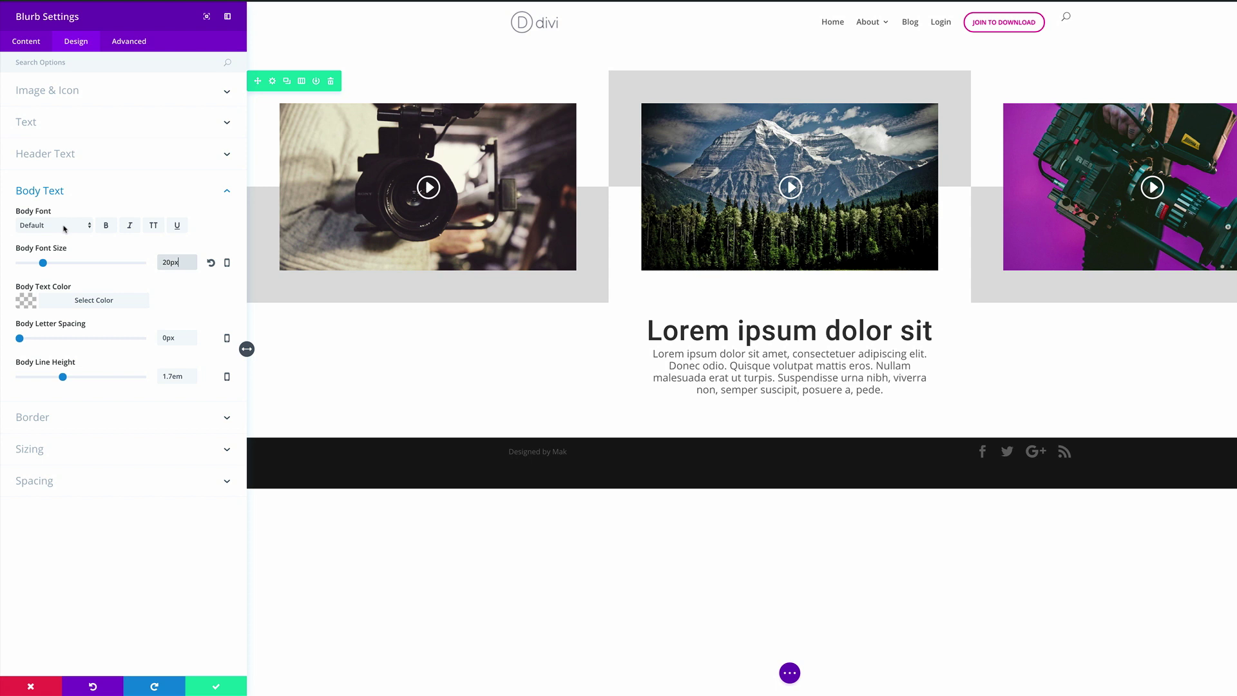
left_click(65, 227)
scroll(57, 608, "down", 10)
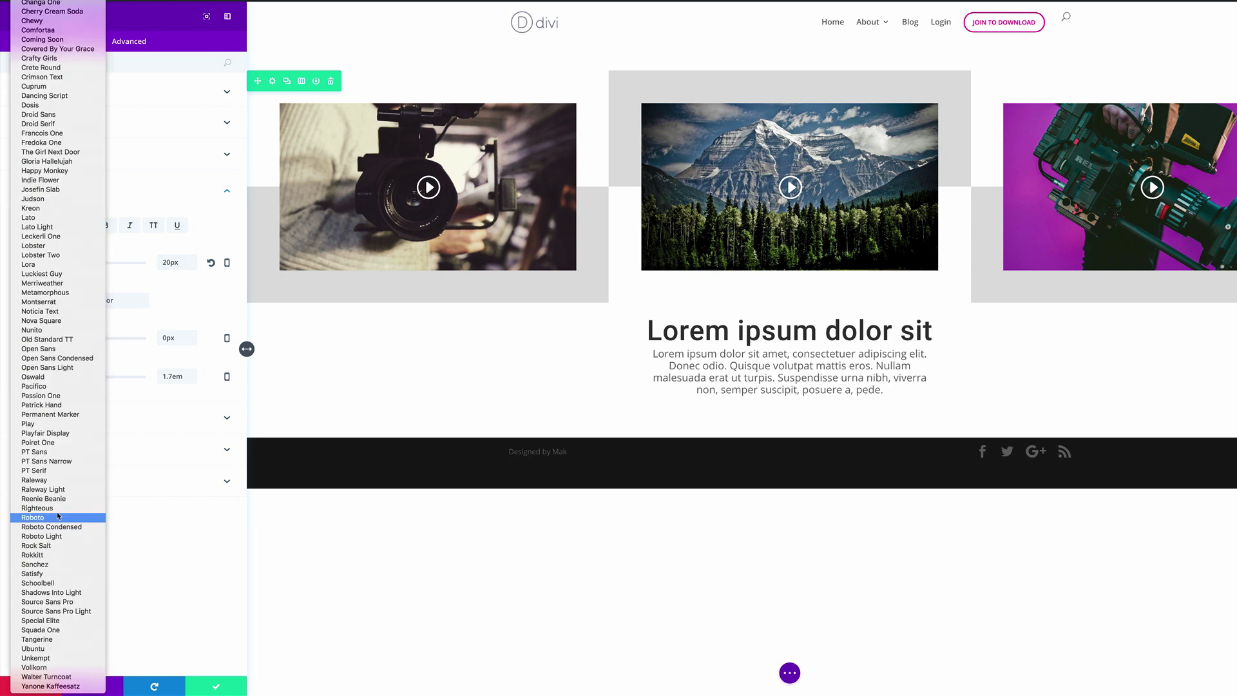
left_click(57, 517)
left_click_drag(62, 377, 37, 379)
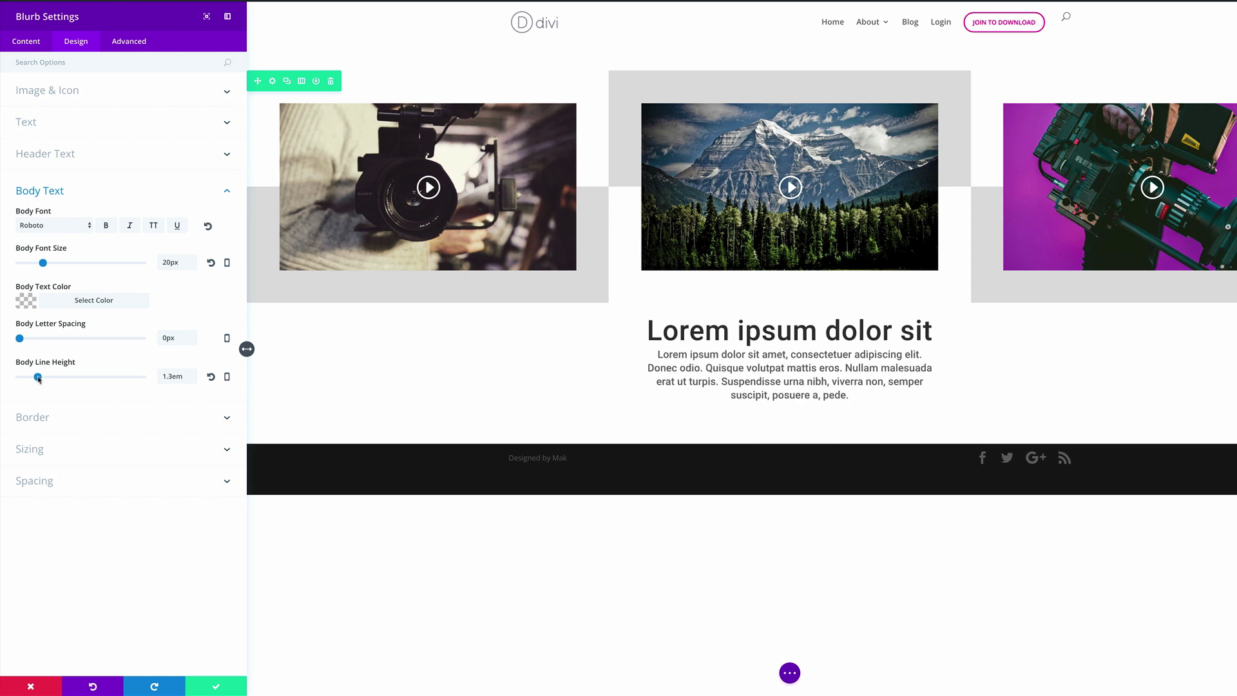
Step: Set the blurb's custom top and bottom padding to 40px and save the module settings
left_click(49, 484)
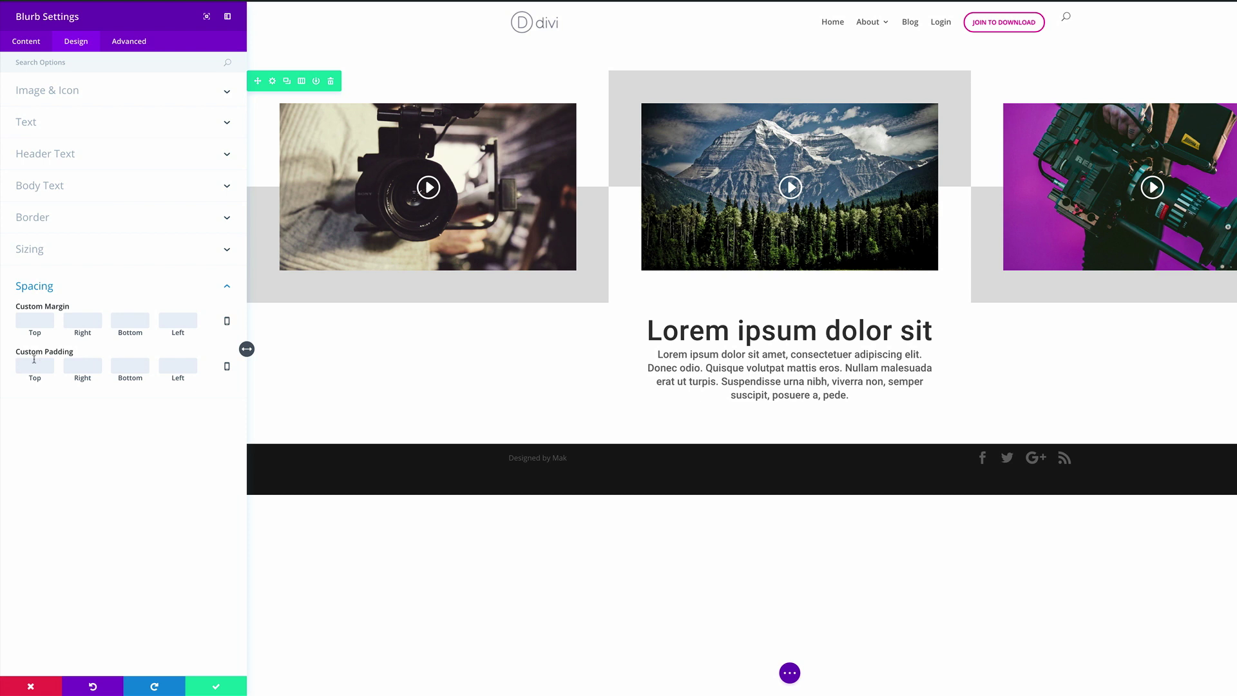
left_click(34, 365)
type("40")
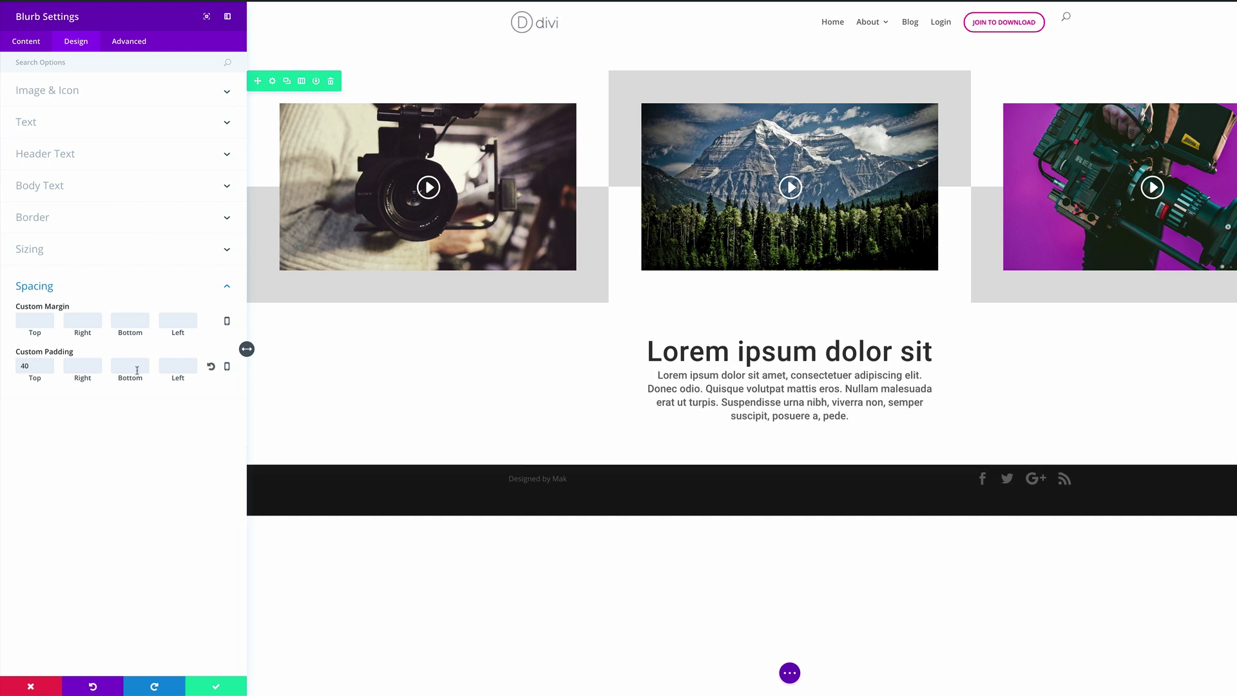
type("40")
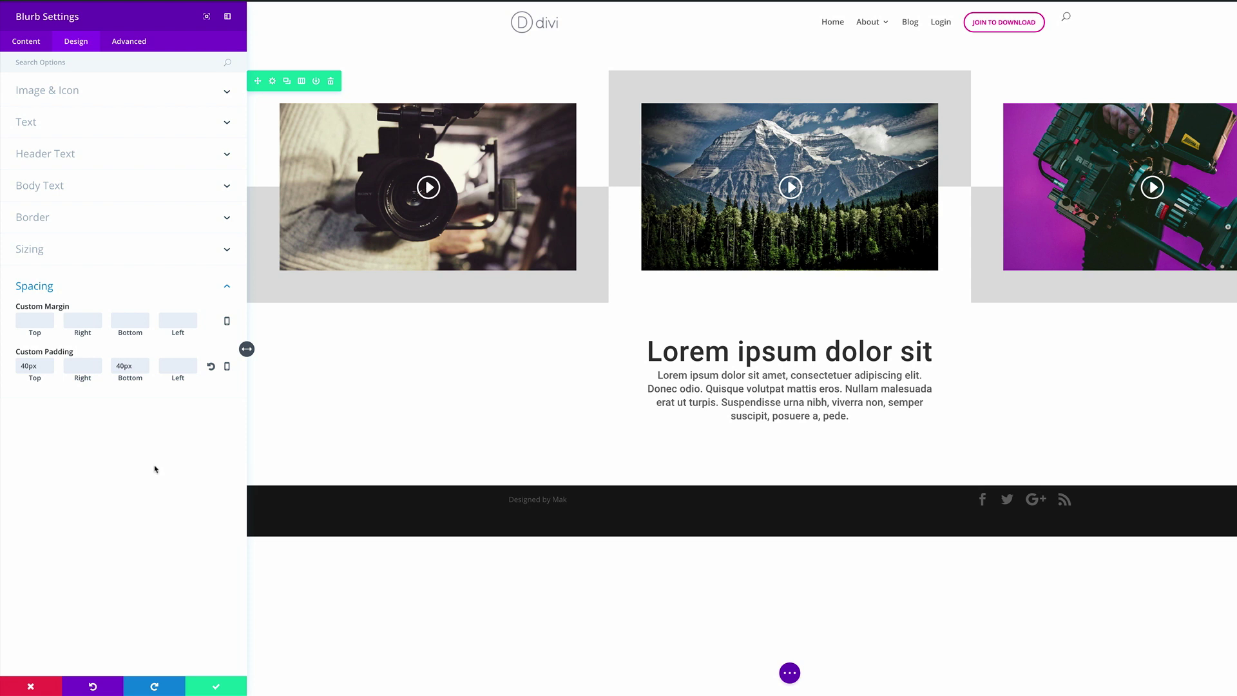
left_click(218, 687)
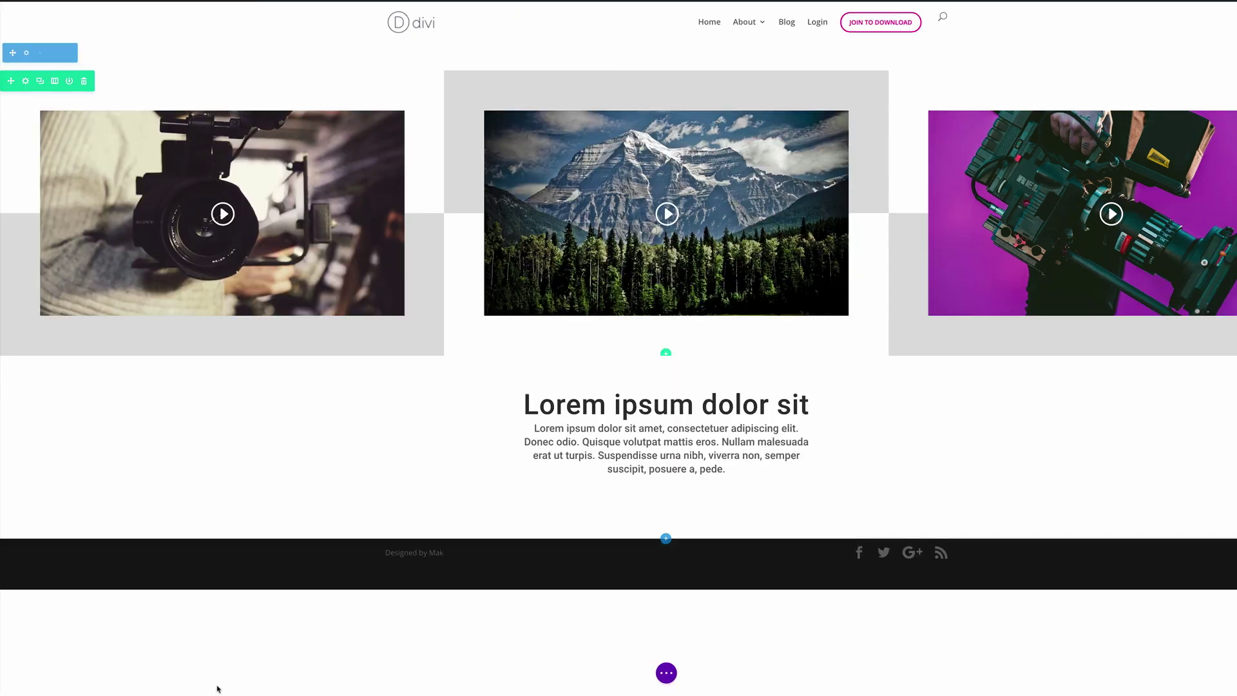
Step: Duplicate the three-column video row and move the blurb row above both video rows
mouse_move(204, 97)
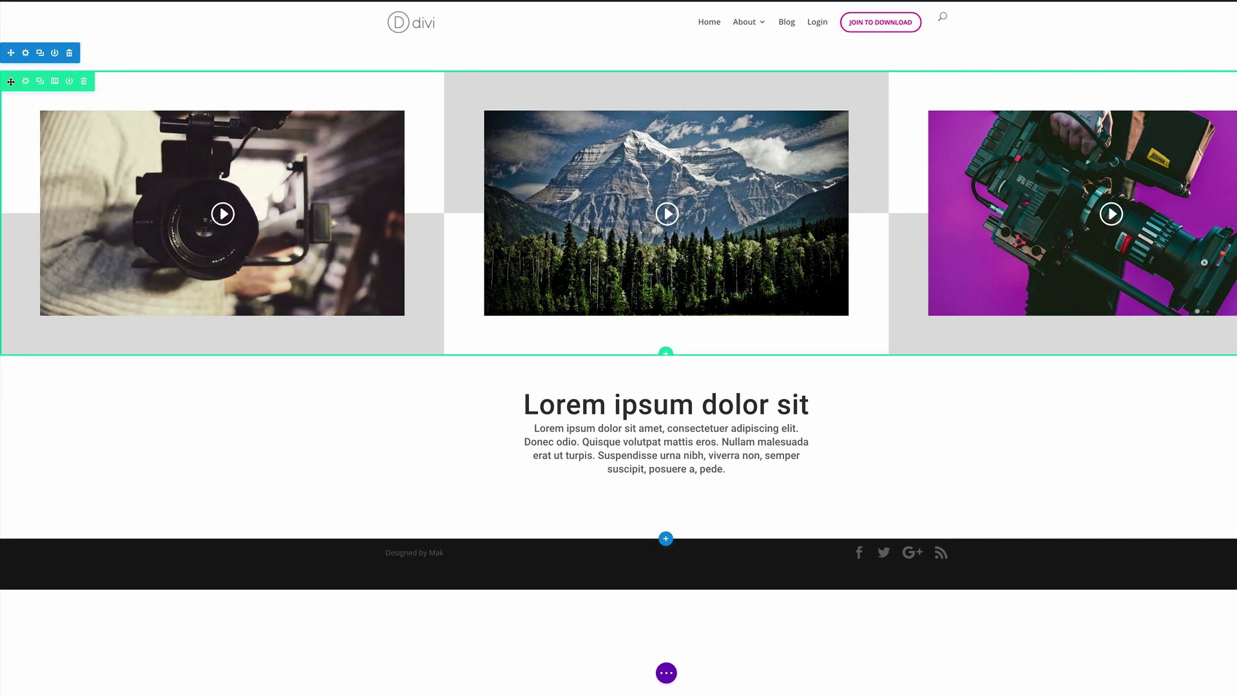
left_click(41, 81)
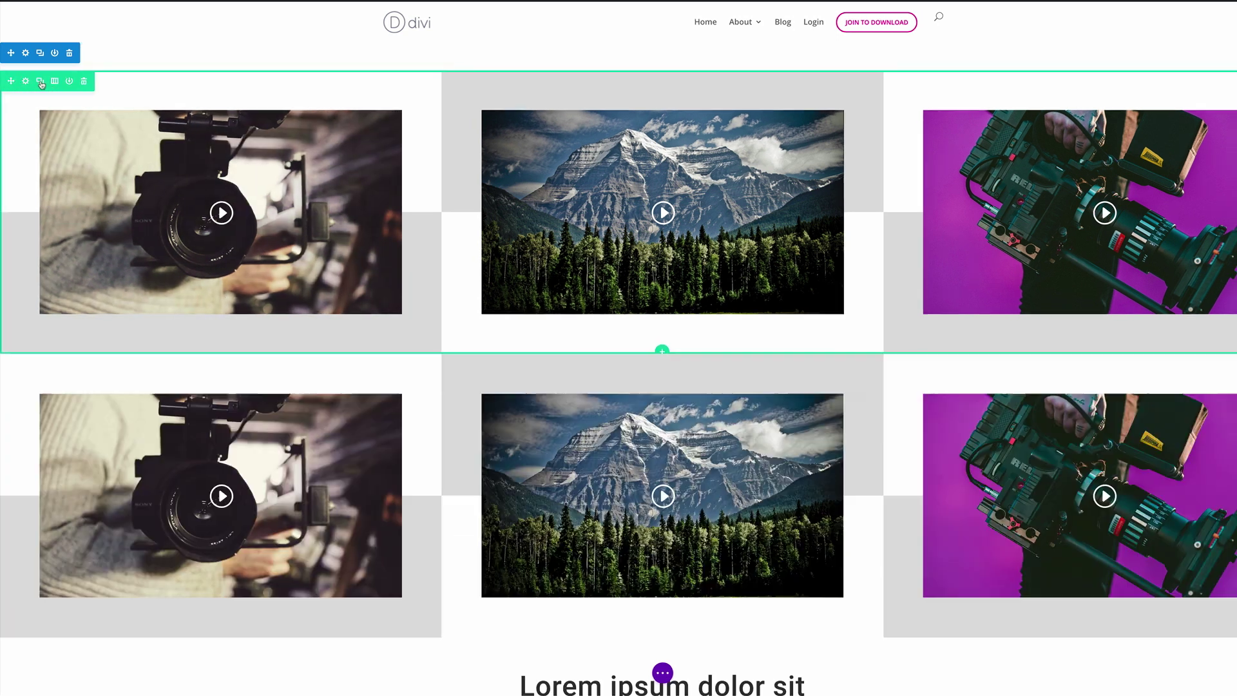
scroll(385, 434, "down", 7)
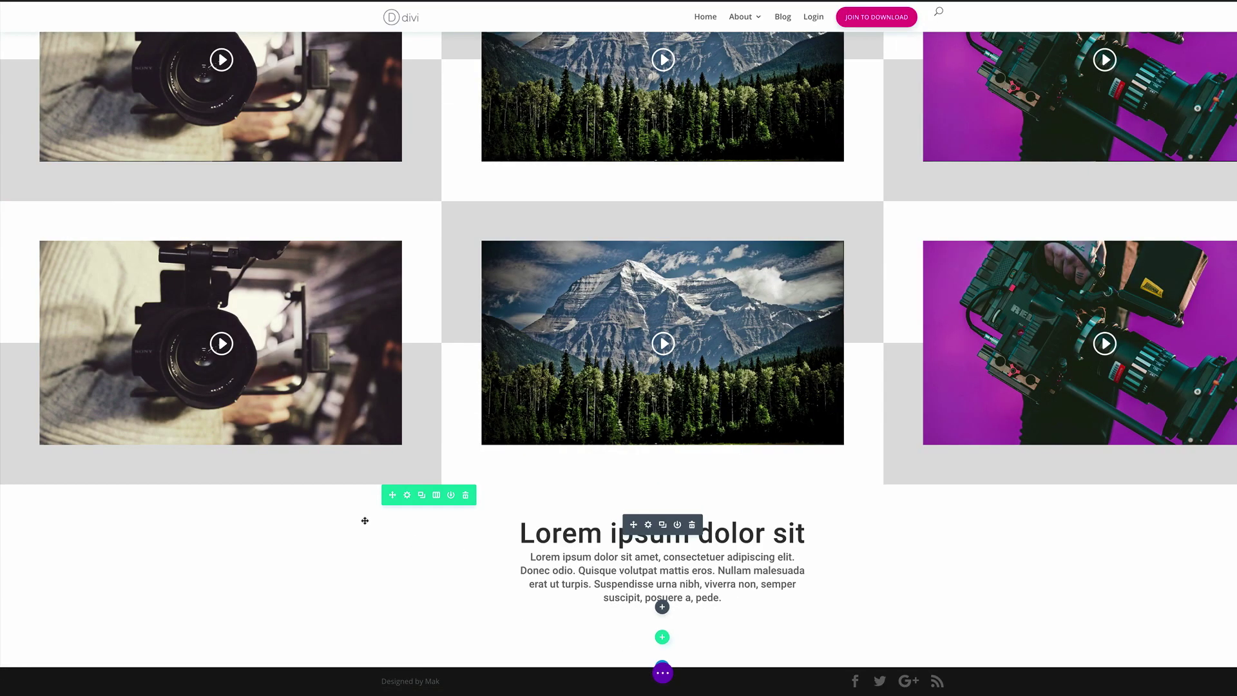
mouse_move(431, 514)
left_click_drag(399, 498, 444, 83)
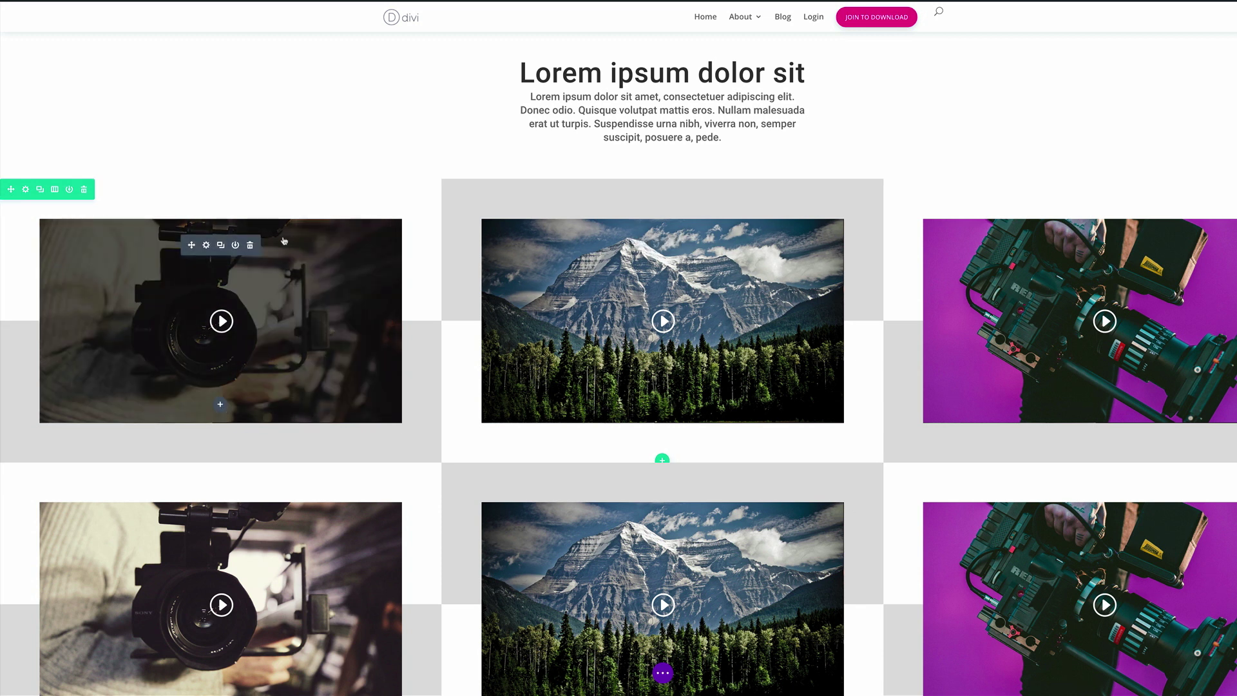
Step: In the upper video row's background settings, set the column 1 gradient direction to 180deg
left_click(26, 191)
left_click(52, 91)
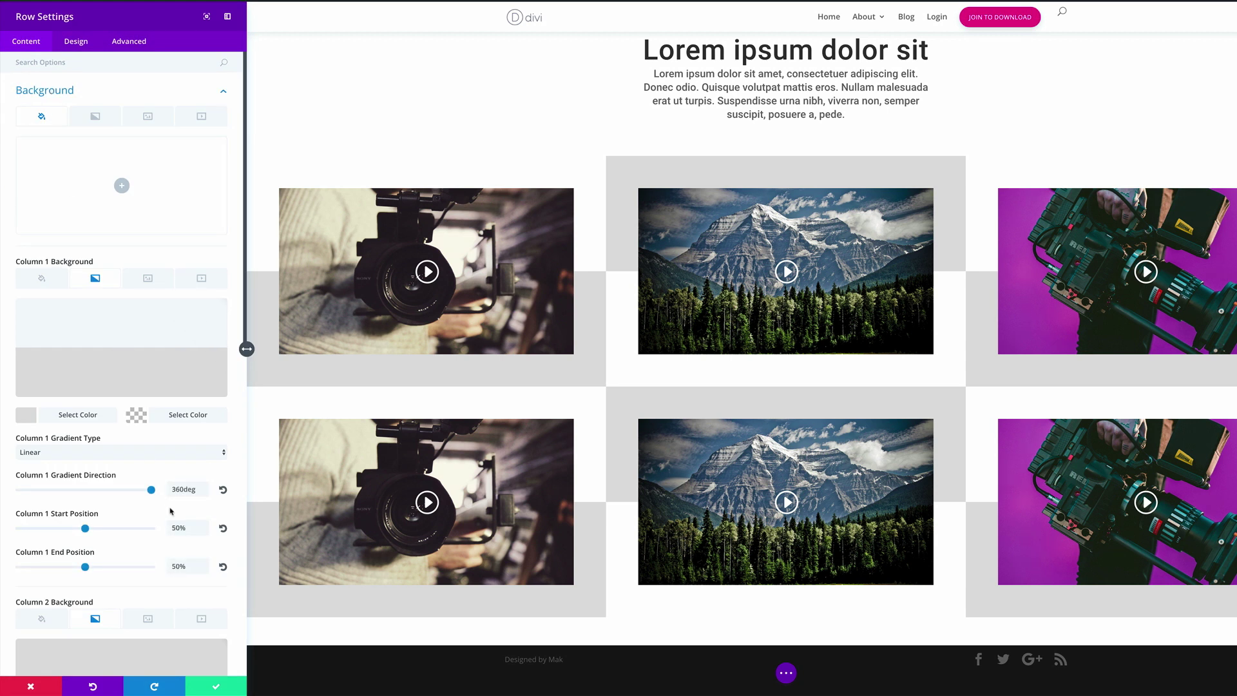
scroll(118, 511, "down", 2)
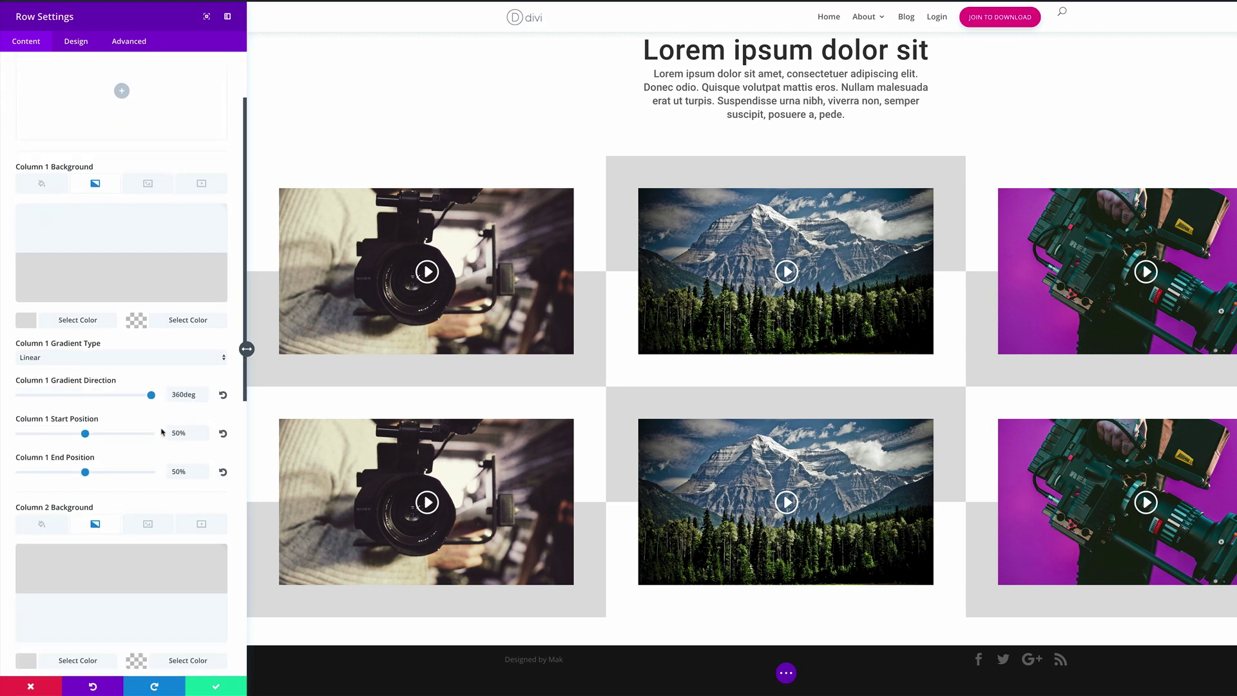
left_click_drag(184, 393, 167, 393)
type("180")
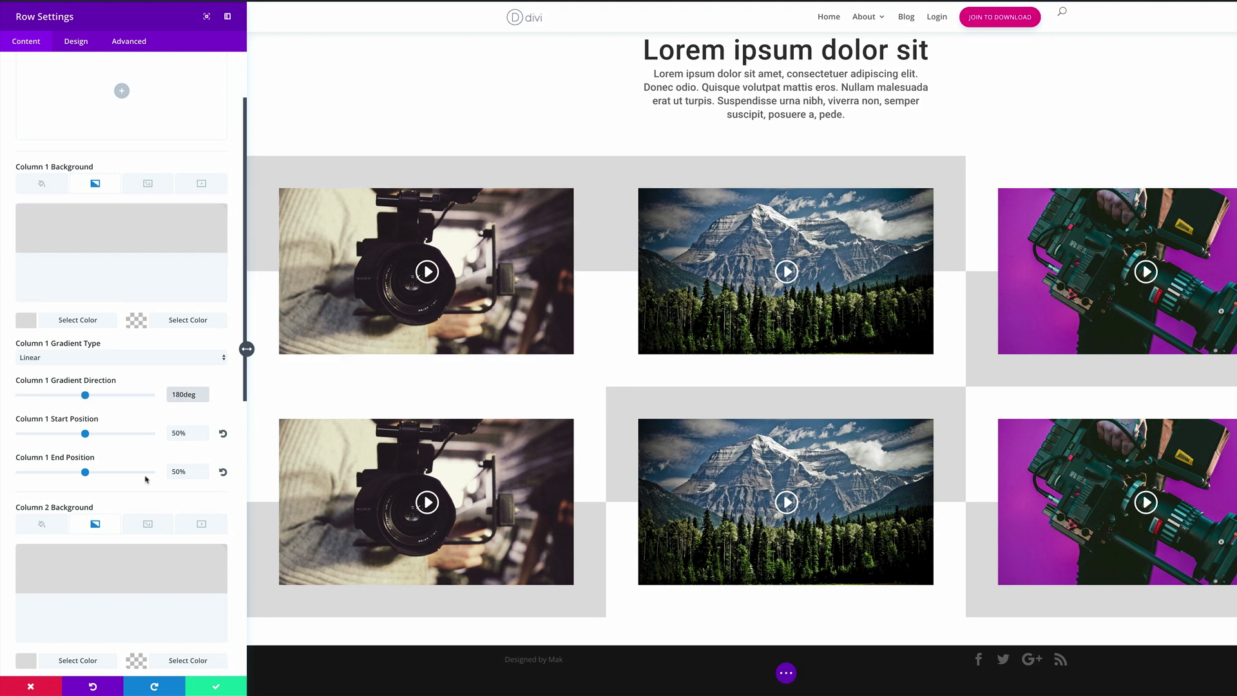
Step: Set the upper video row's column 2 gradient direction to 360deg
scroll(147, 479, "down", 7)
left_click(97, 208)
double_click(181, 417)
type("360")
scroll(165, 415, "down", 1)
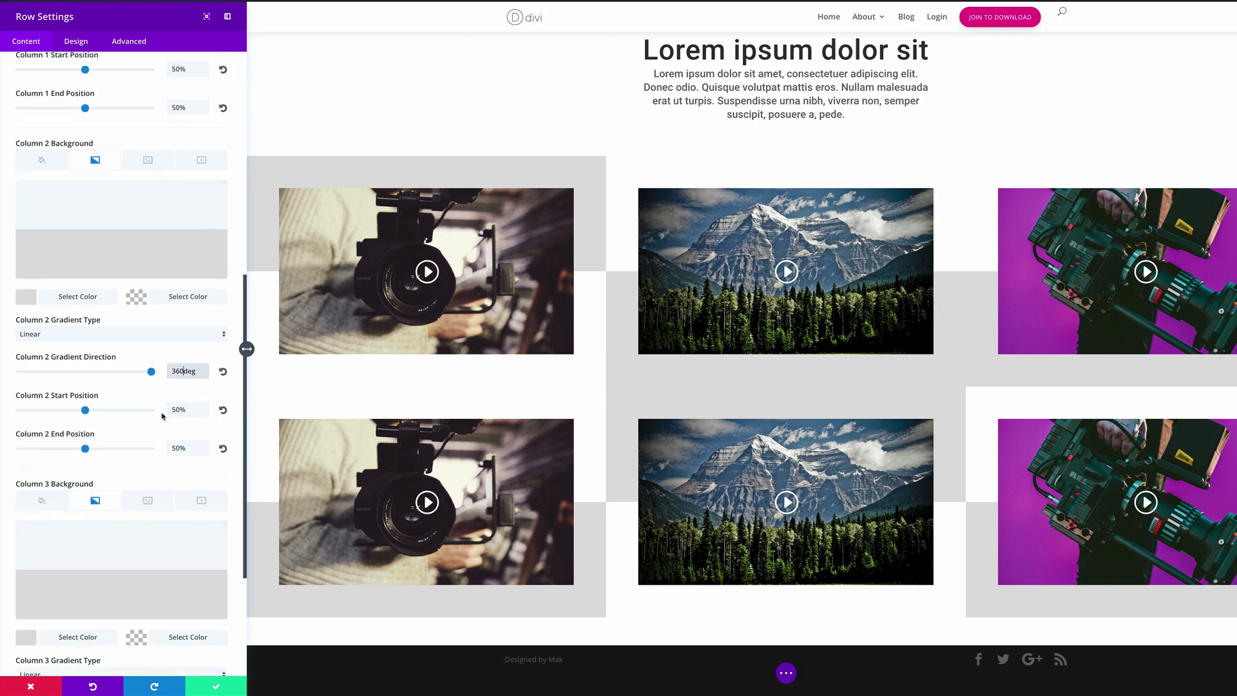
Step: Set the upper video row's column 3 gradient direction to 180deg and save the row settings
scroll(162, 415, "down", 4)
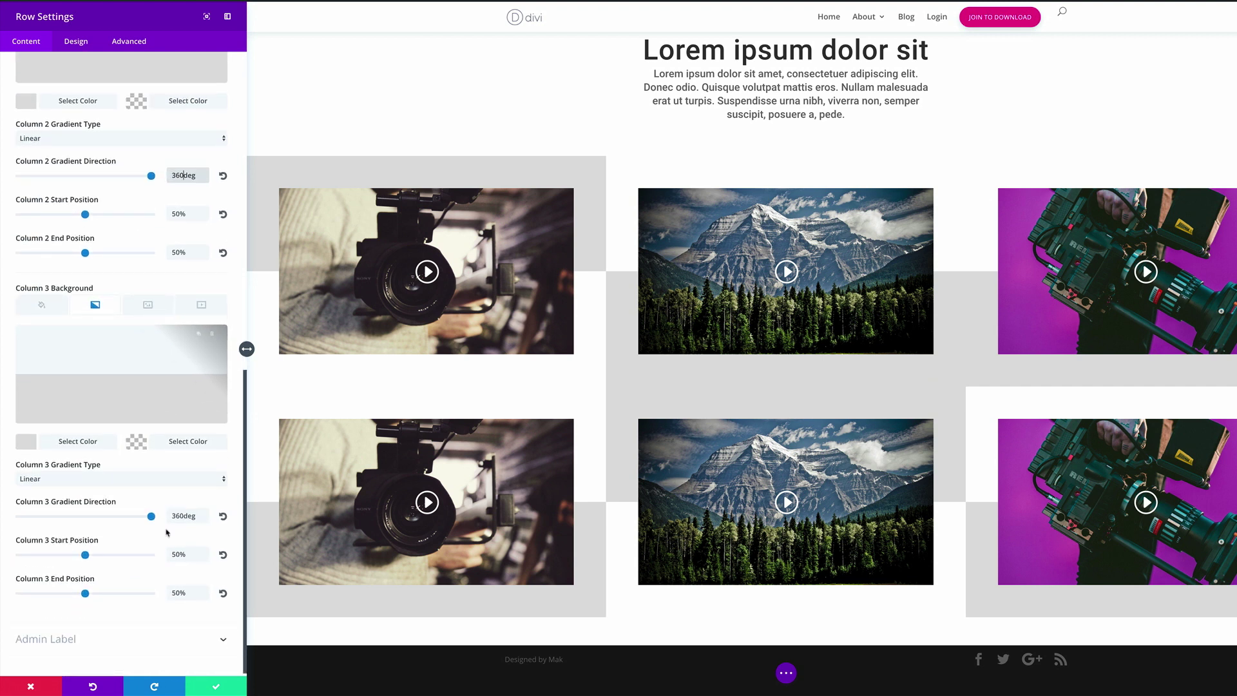
double_click(180, 515)
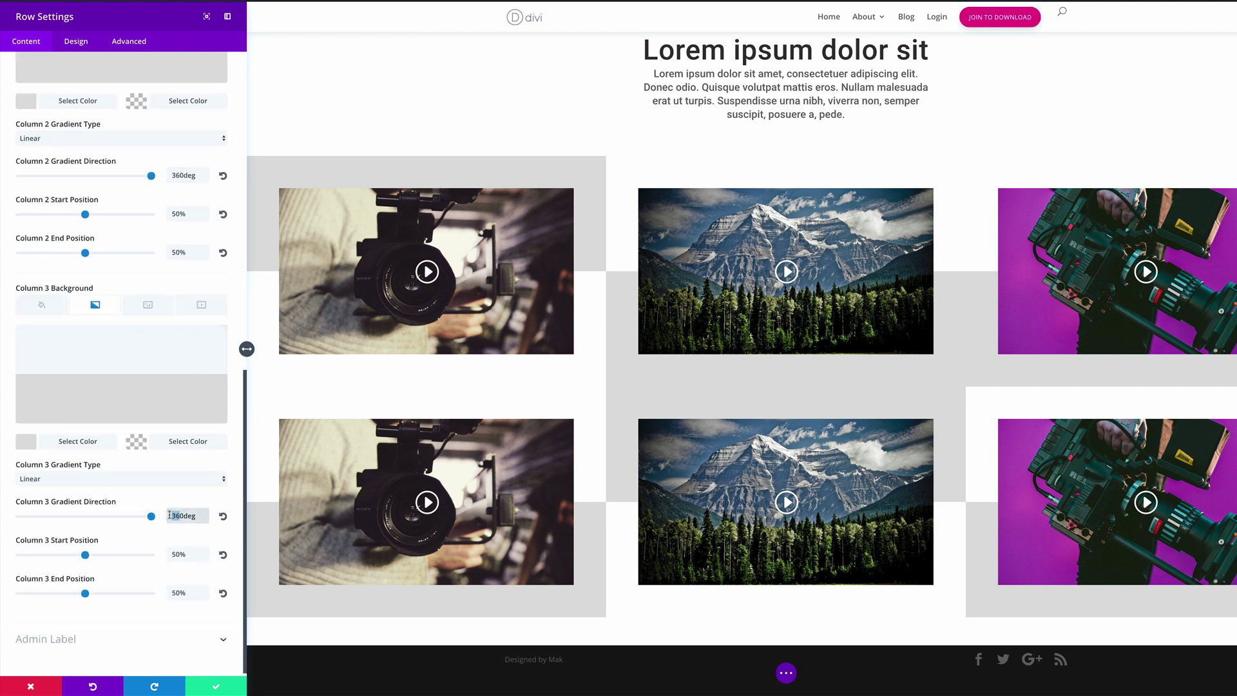
type("180")
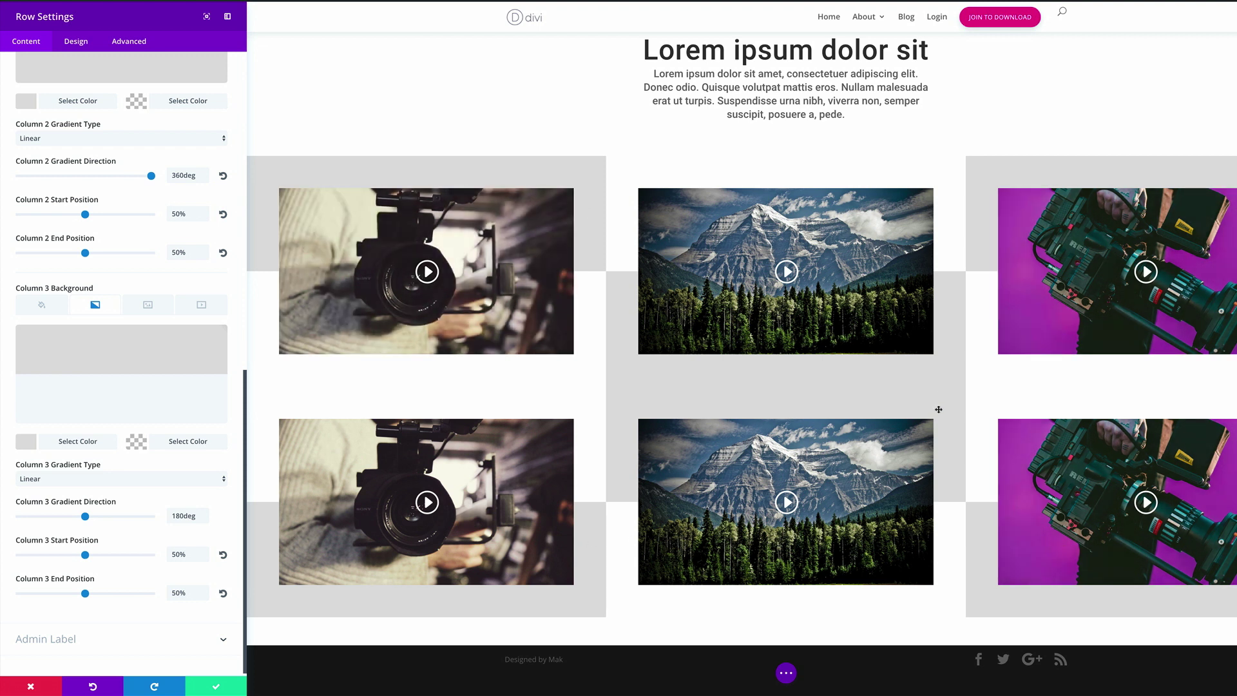
left_click(216, 688)
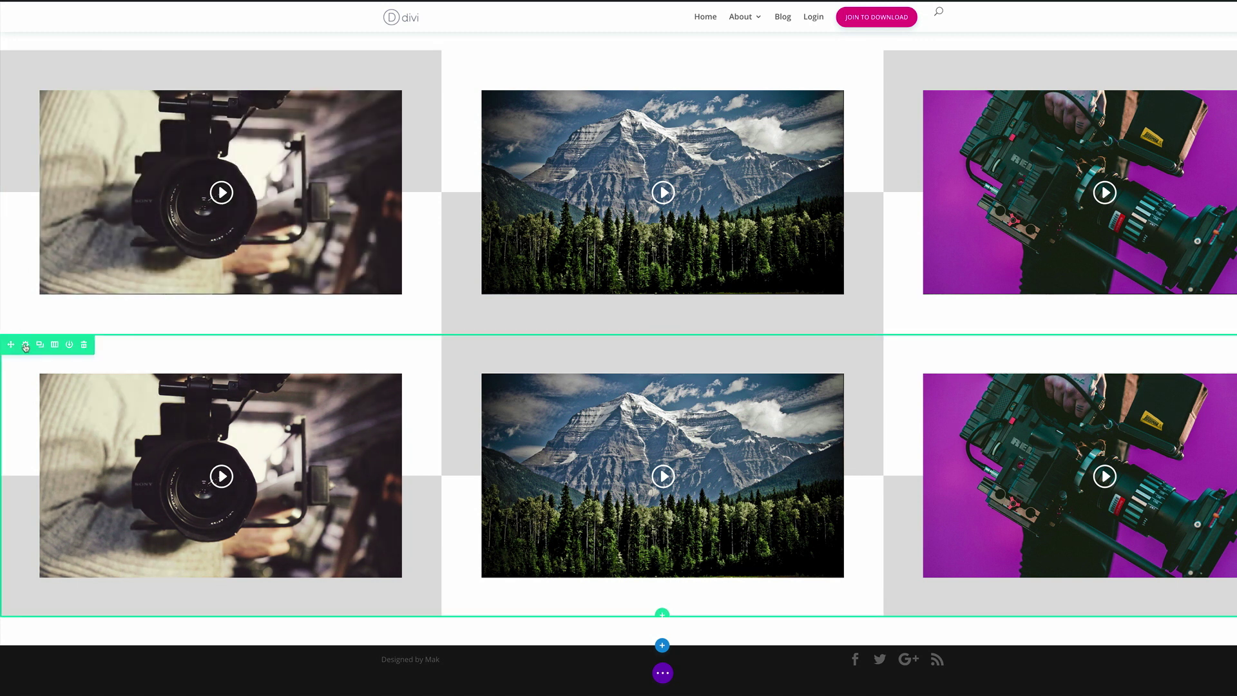
Step: Duplicate the lower video row and change the bottom row's first column 1 gradient color to red
left_click(40, 345)
scroll(78, 386, "down", 4)
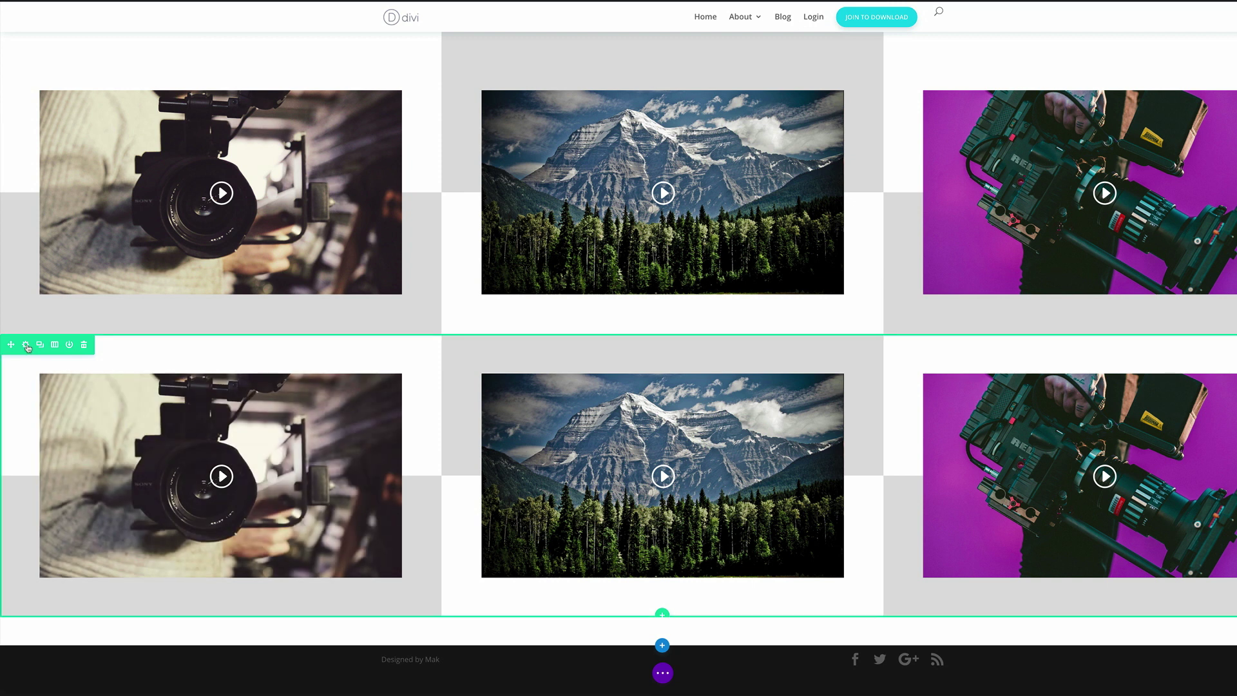
left_click(25, 344)
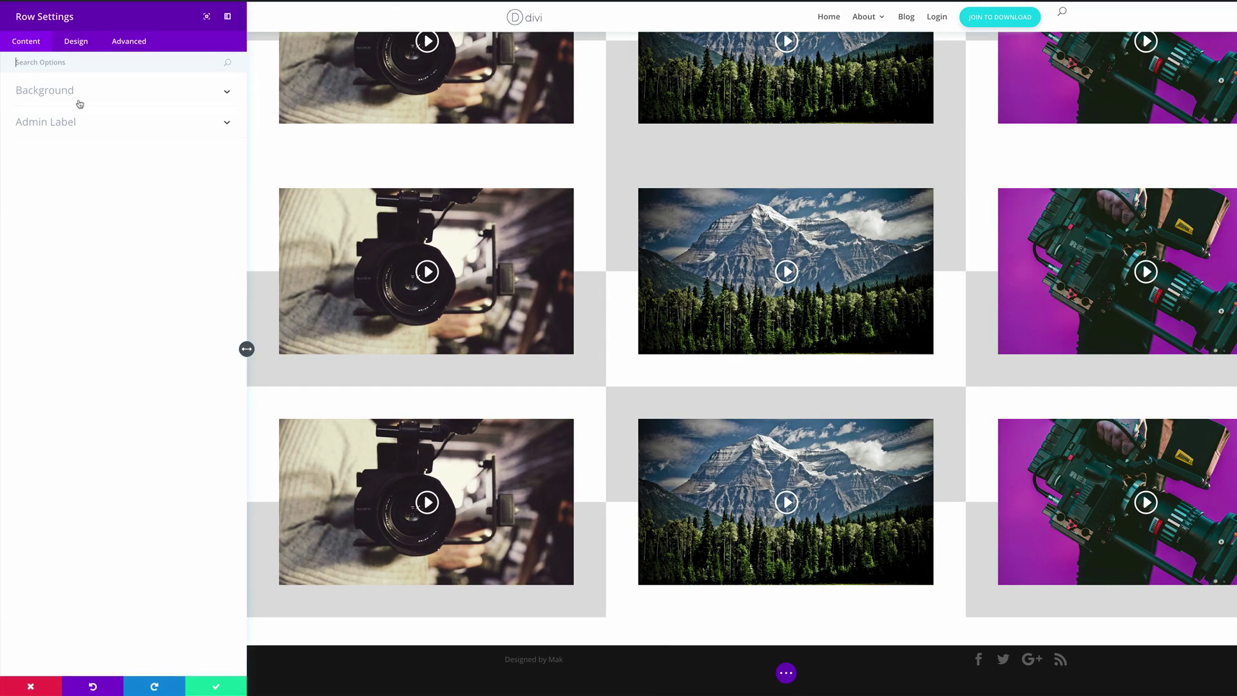
left_click(79, 97)
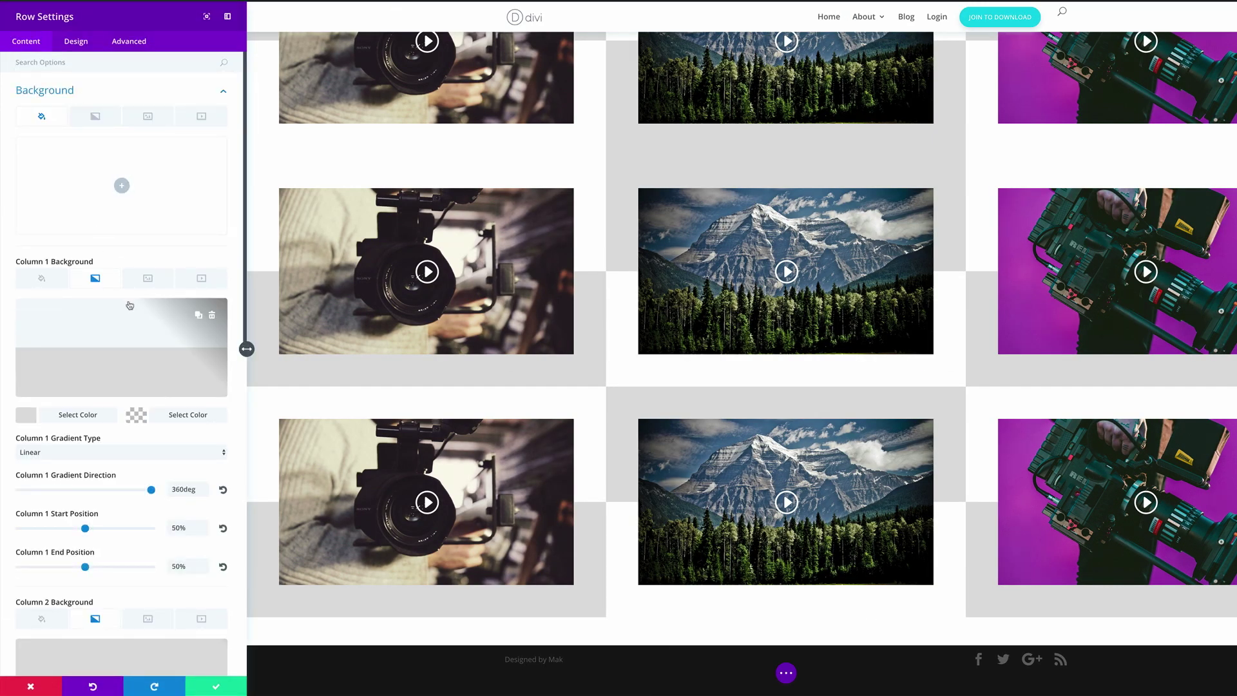
left_click(26, 414)
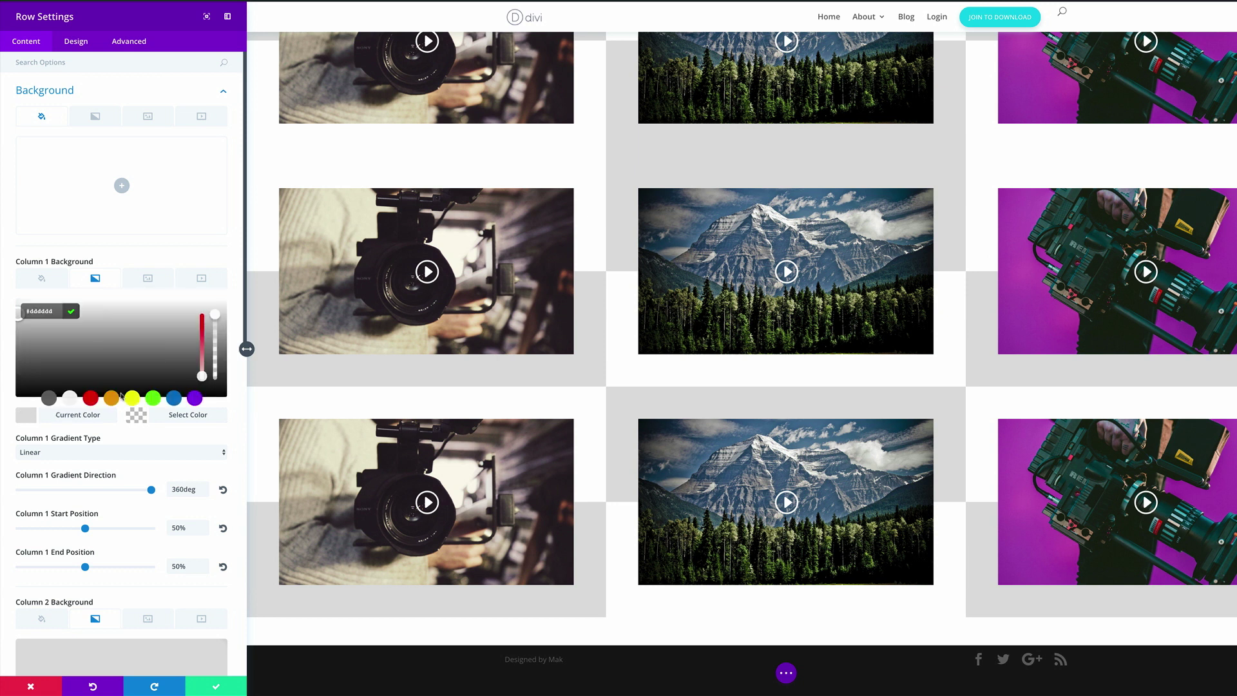
left_click(90, 398)
Step: Change the bottom row's first gradient color to orange for column 2 and blue for column 3, and save the row settings
scroll(136, 630, "down", 5)
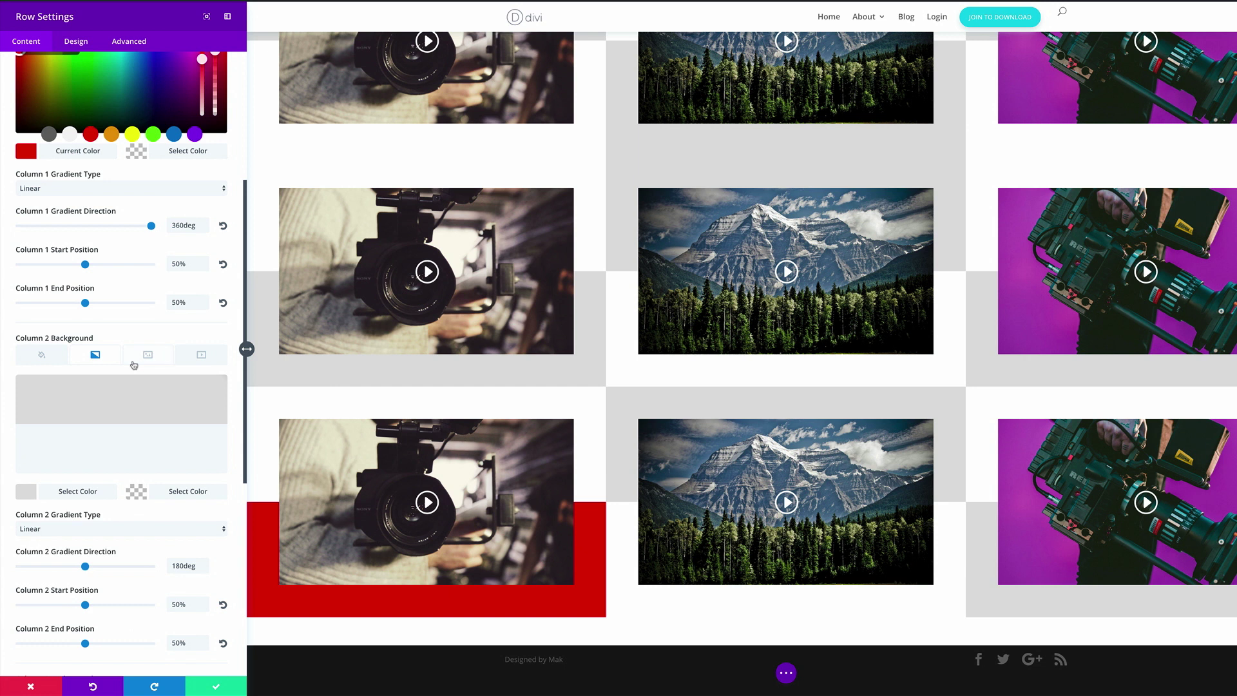
scroll(102, 517, "down", 5)
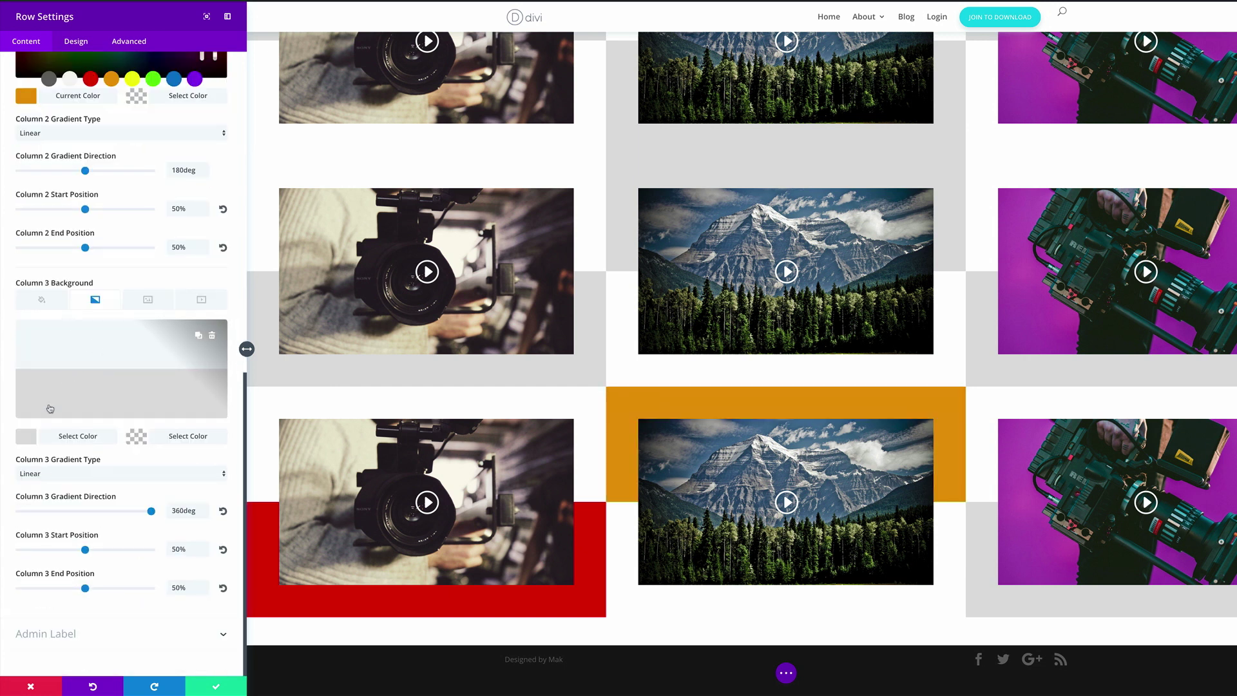
left_click(25, 436)
left_click(174, 419)
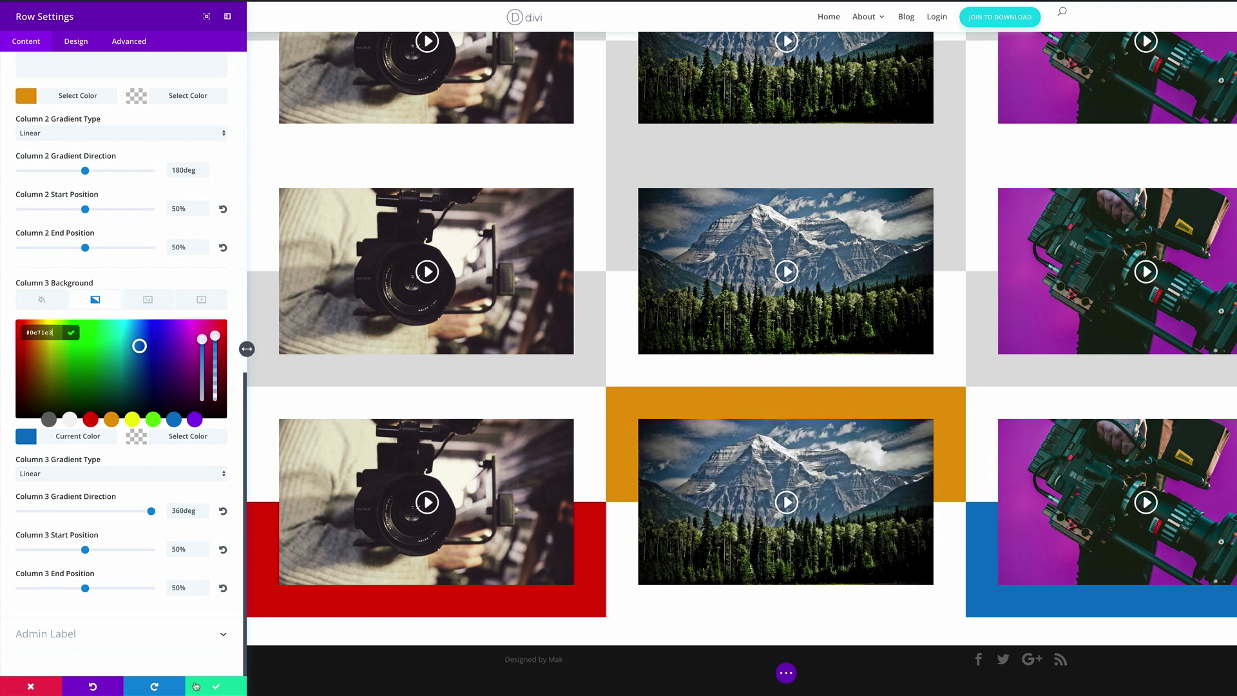
left_click(216, 688)
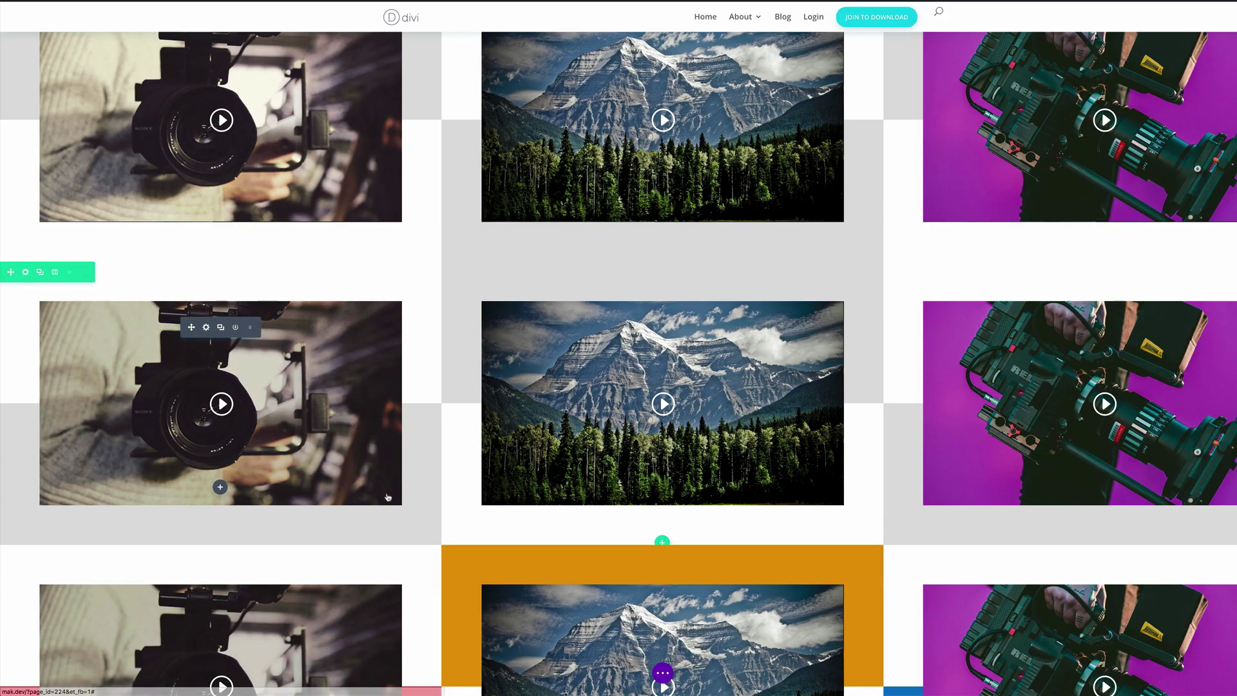
scroll(404, 506, "down", 4)
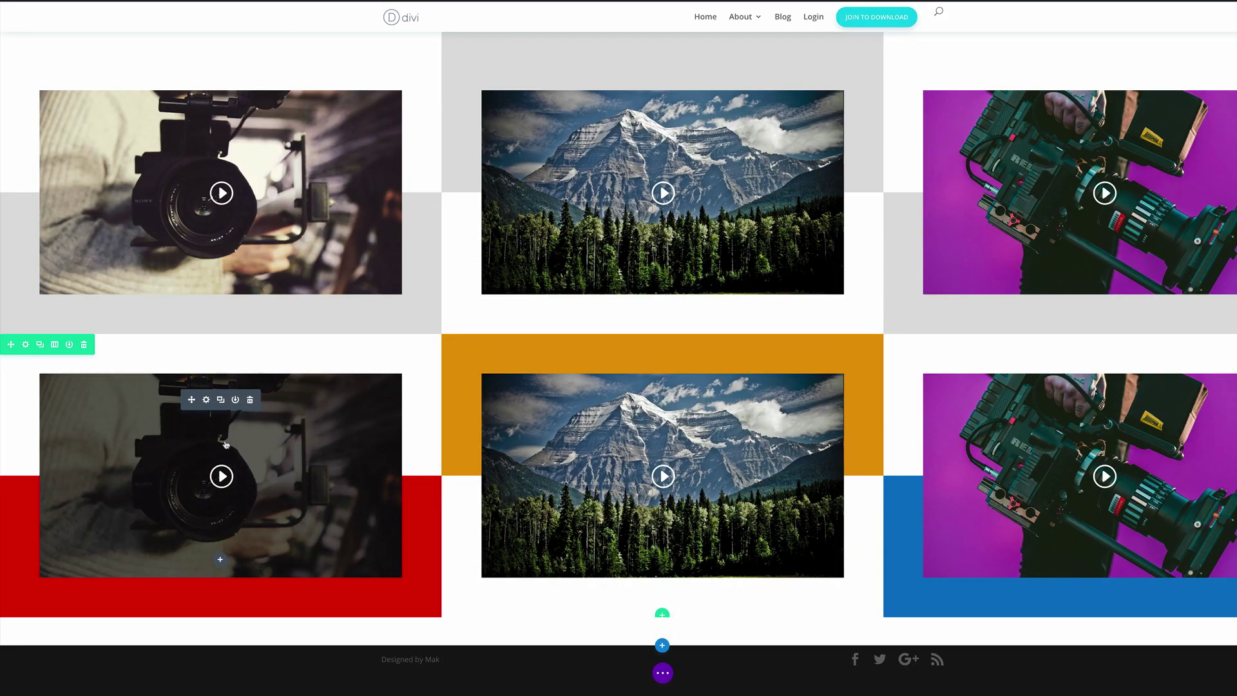